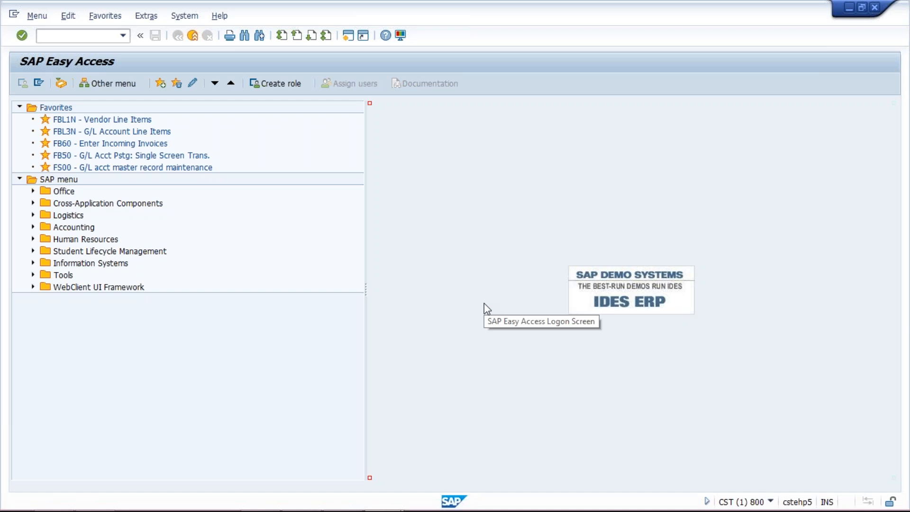
# Switch to the Class workbook in Excel and enter "purchase act" in I5 with "dr." in J5.
pyautogui.hotkey('alt', 'Tab')
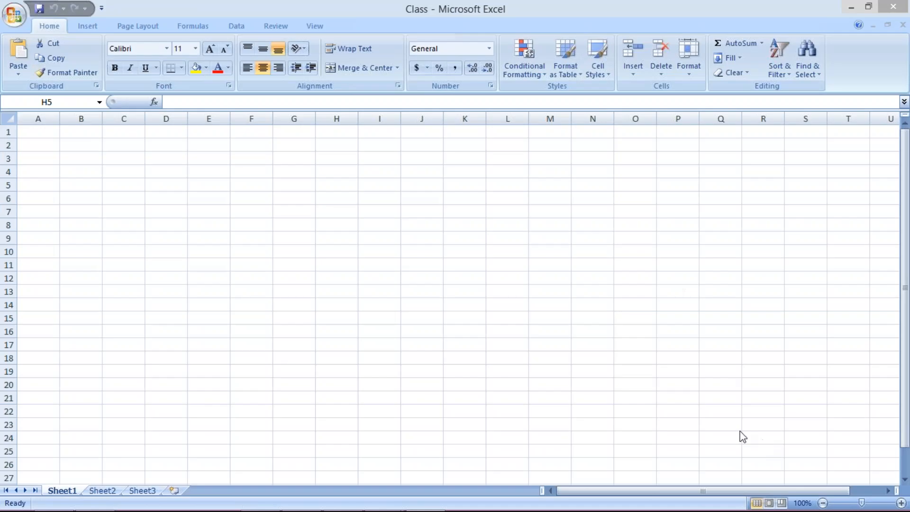
pyautogui.click(382, 195)
pyautogui.click(379, 183)
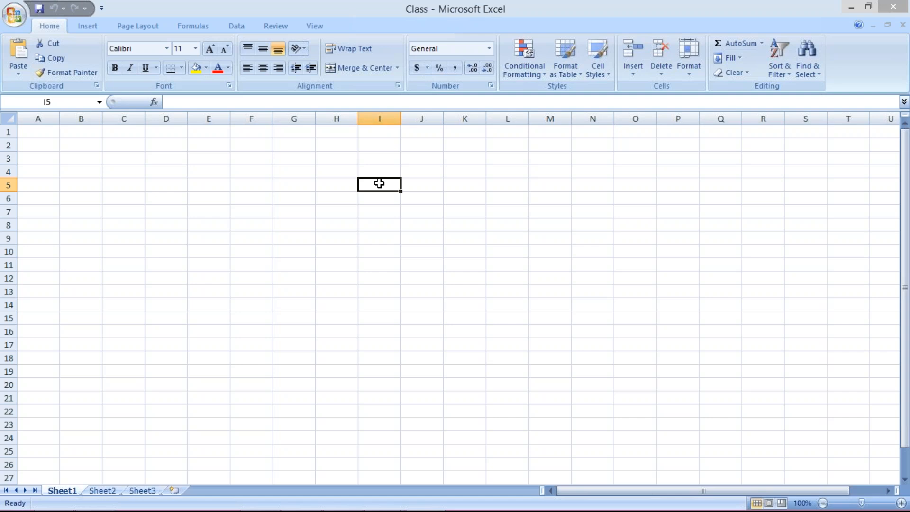
pyautogui.write('p')
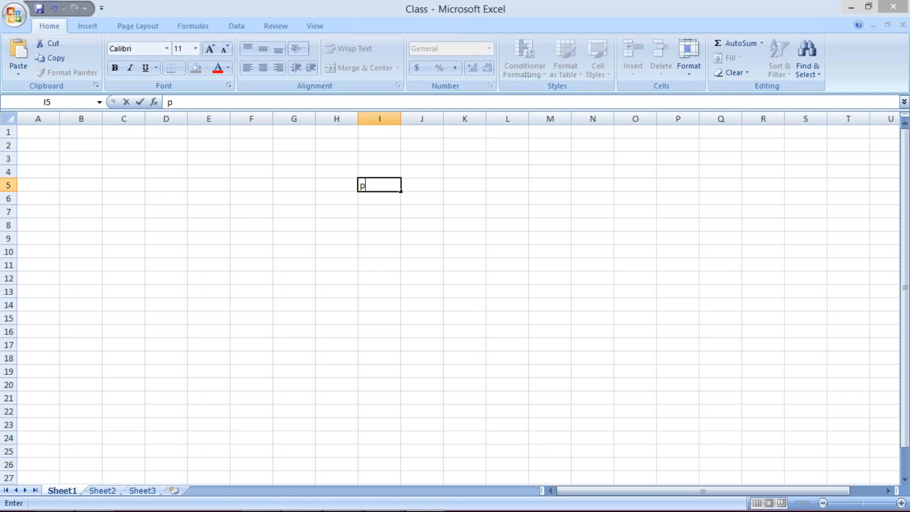
pyautogui.write('urchase act')
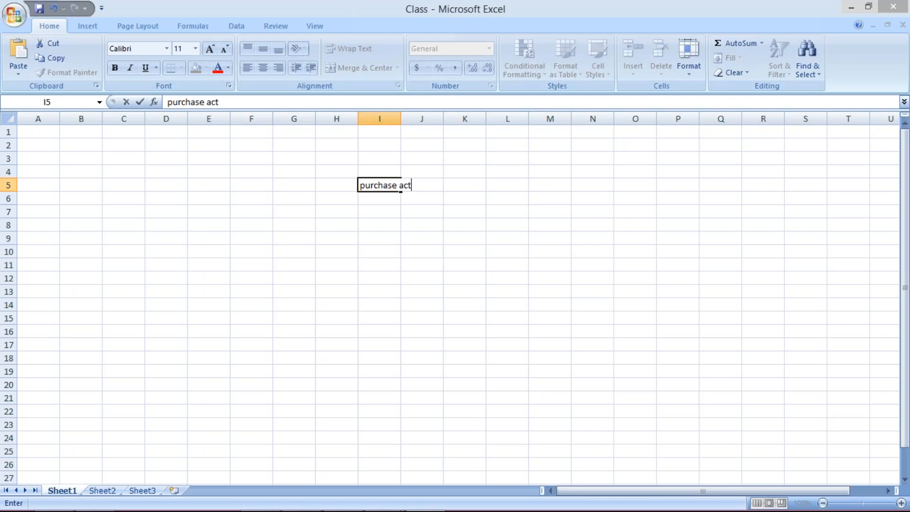
pyautogui.press('Tab')
pyautogui.write('dr.')
pyautogui.press('Return')
# Enter "vendor act." in I6 with "cr." in J6, and auto-fit the width of column I.
pyautogui.write('vendo')
pyautogui.write('r')
pyautogui.write(' (')
pyautogui.press('BackSpace')
pyautogui.write('act')
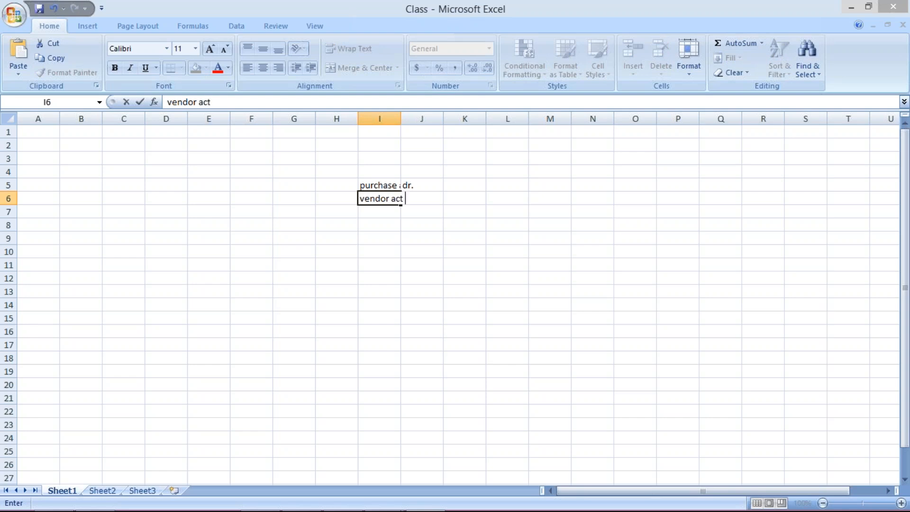
pyautogui.write('.')
pyautogui.click(401, 199)
pyautogui.write('cr')
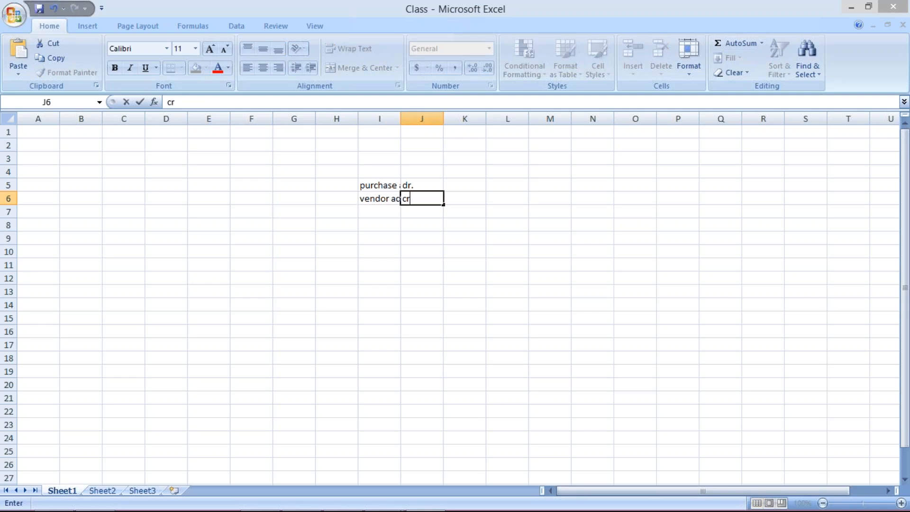
pyautogui.write('.')
pyautogui.press('Return')
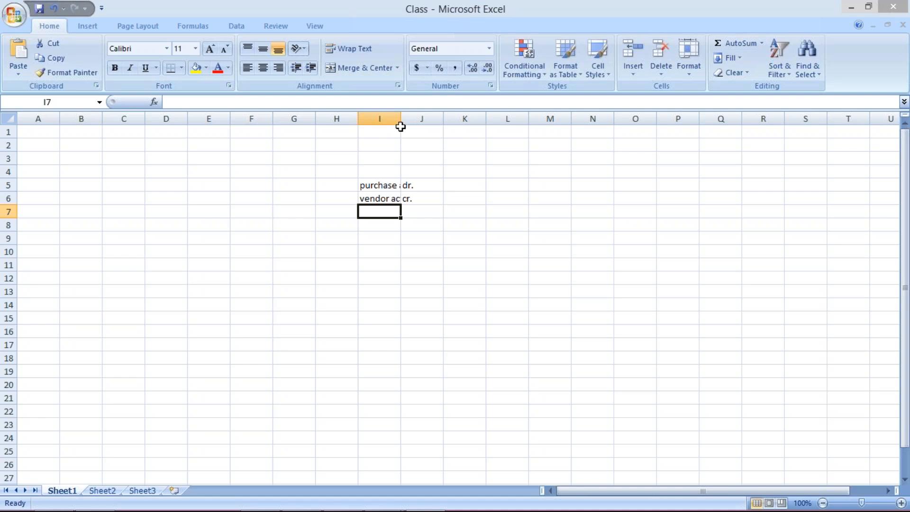
pyautogui.doubleClick(401, 118)
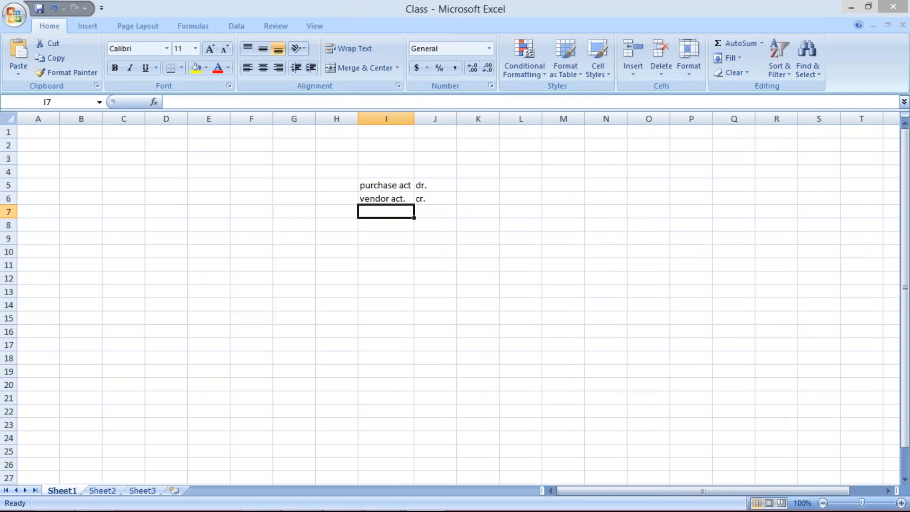
# Enter the amount 1000 for both the purchase and vendor lines in K5 and K6.
pyautogui.click(493, 187)
pyautogui.write('1000')
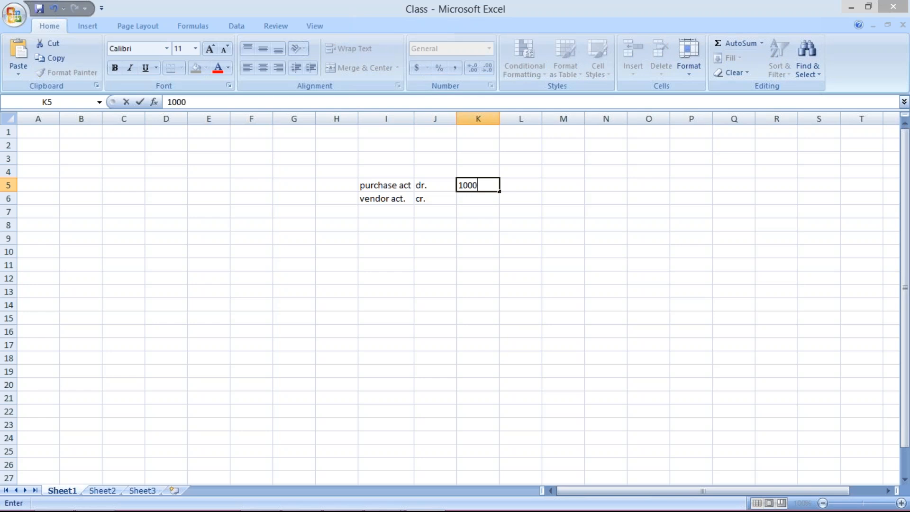
pyautogui.press('Return')
pyautogui.write('1000')
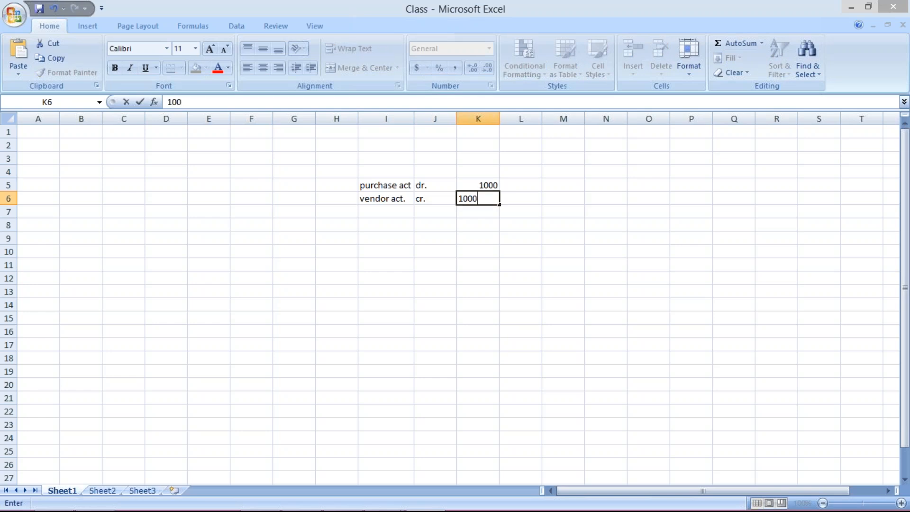
pyautogui.press('Return')
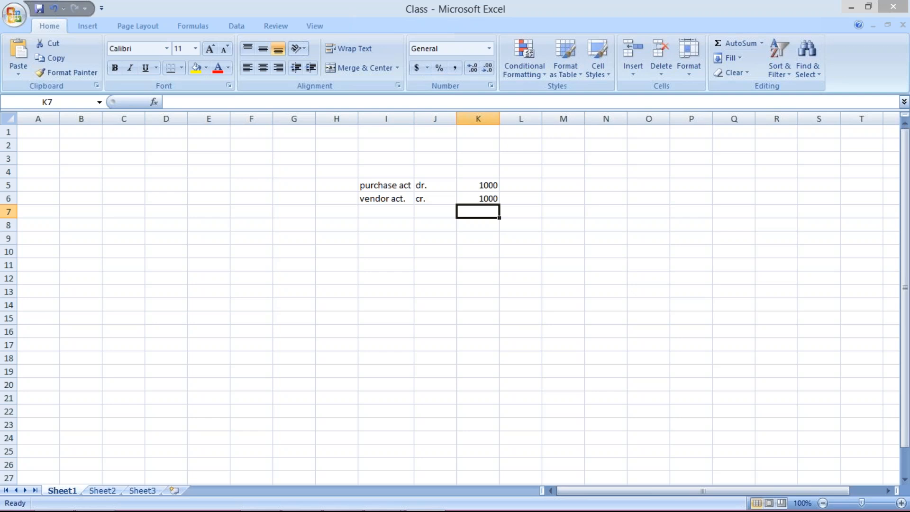
pyautogui.click(382, 186)
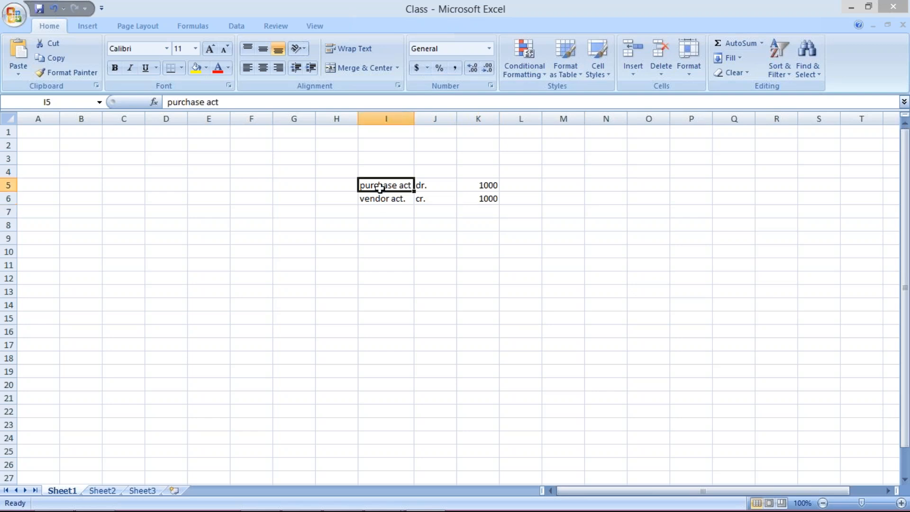
pyautogui.click(478, 188)
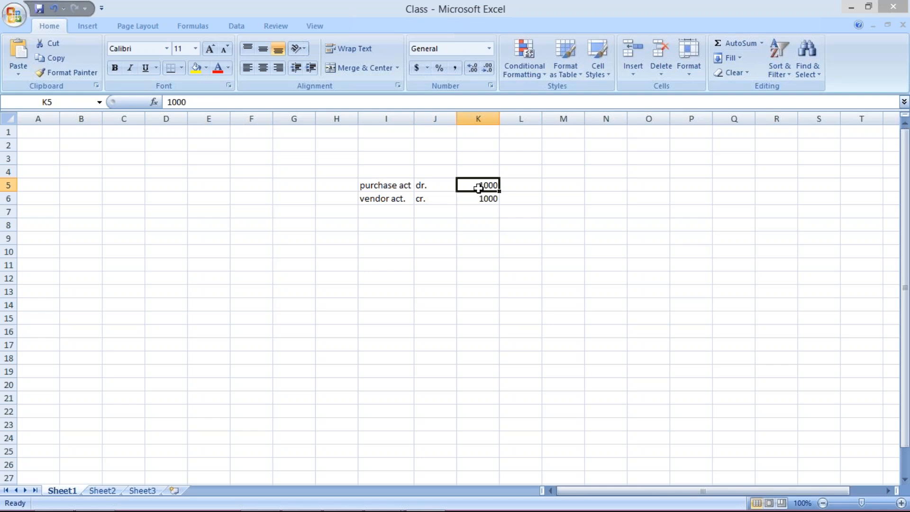
pyautogui.click(384, 199)
# Change the vendor amount in K6 to 900 and enter 100 in K7 below it.
pyautogui.click(487, 198)
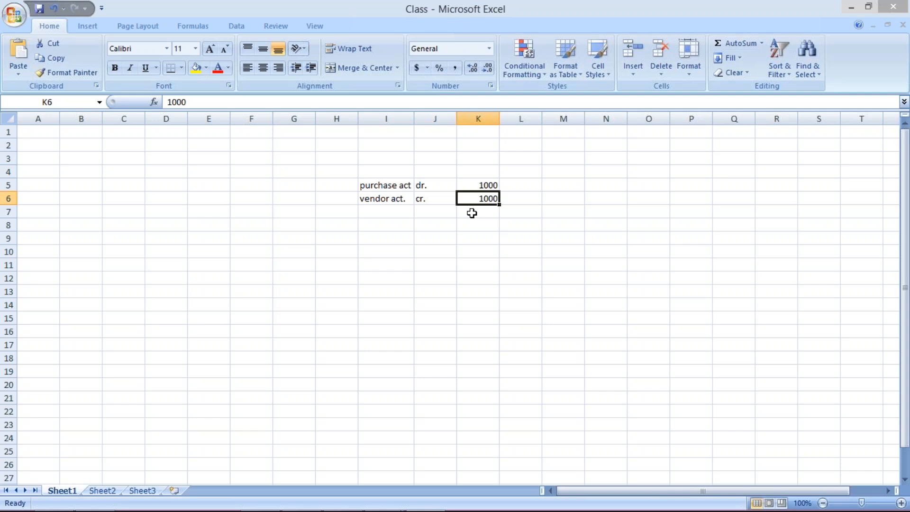
pyautogui.write('900')
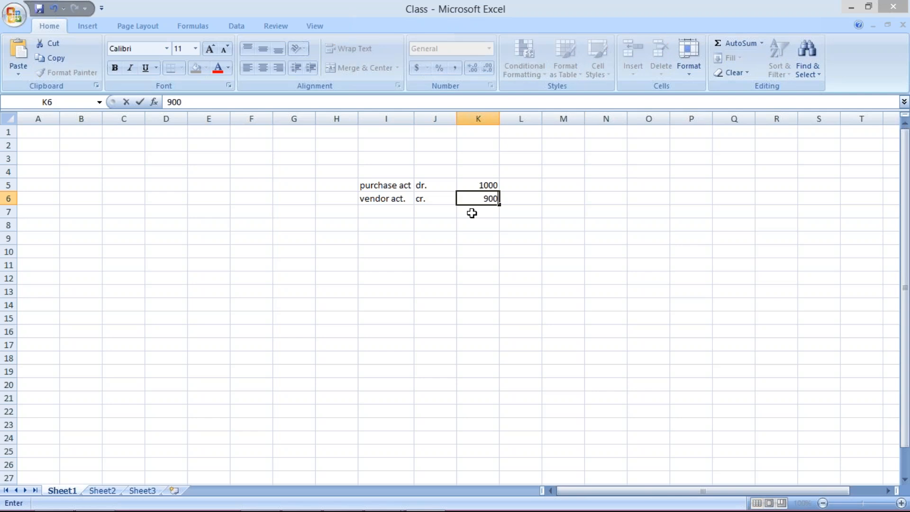
pyautogui.press('Return')
pyautogui.write('100')
pyautogui.press('Return')
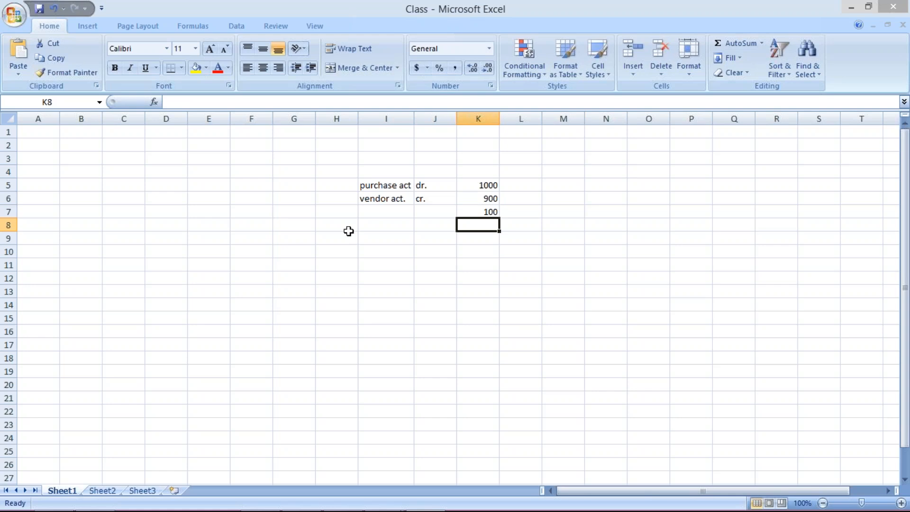
# Label the 100 line with "tds" in I7 and "cr." in J7.
pyautogui.click(368, 211)
pyautogui.write('tds')
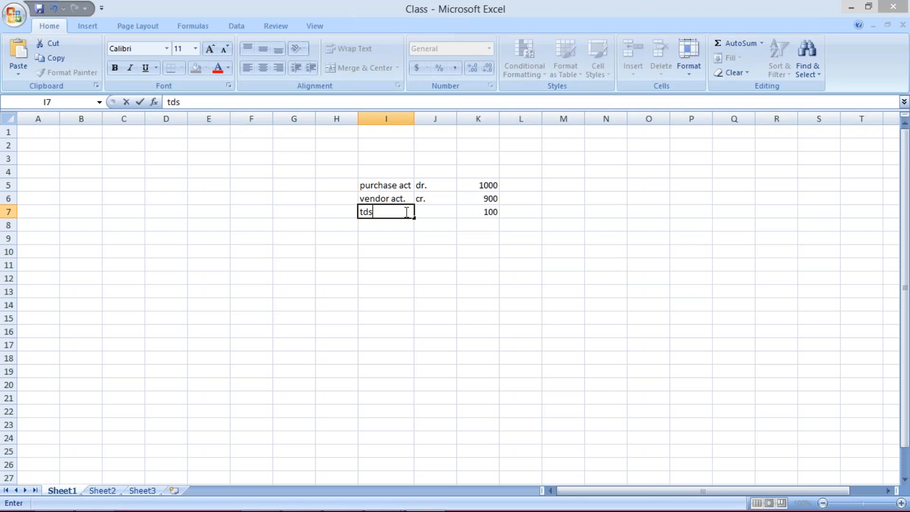
pyautogui.click(447, 212)
pyautogui.write('cr.')
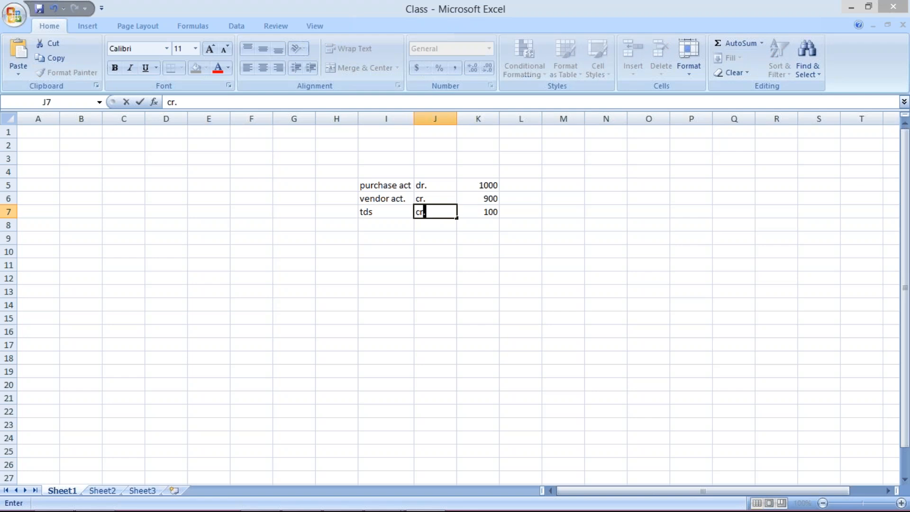
pyautogui.press('Return')
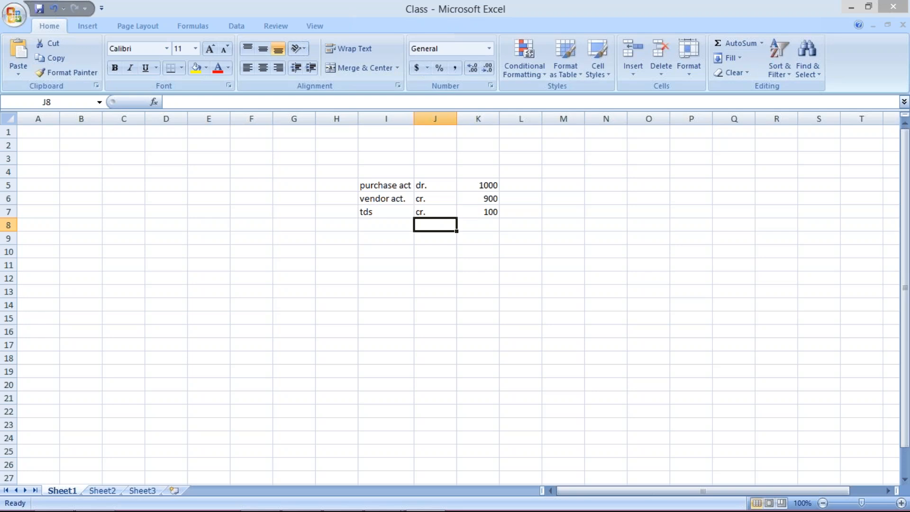
# Switch to the SAP Easy Access window and start transaction fb60 to enter a vendor invoice.
pyautogui.moveTo(431, 509)
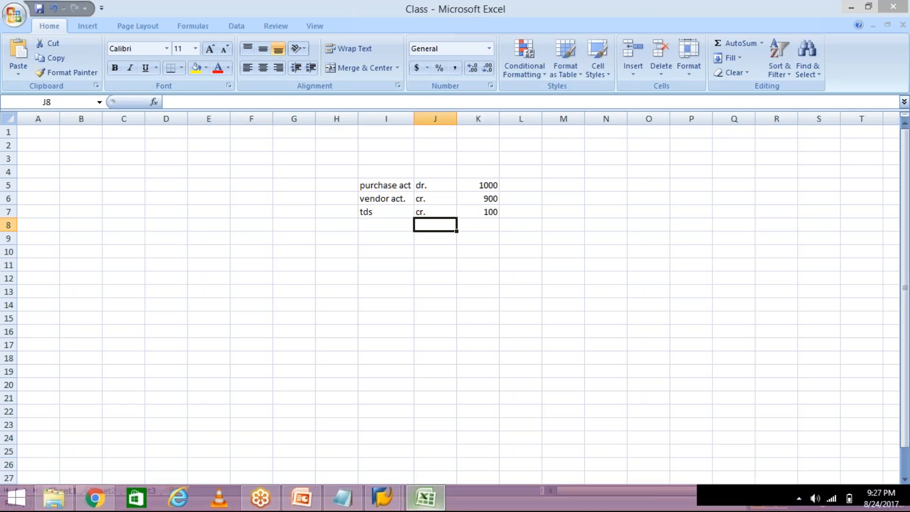
pyautogui.click(392, 502)
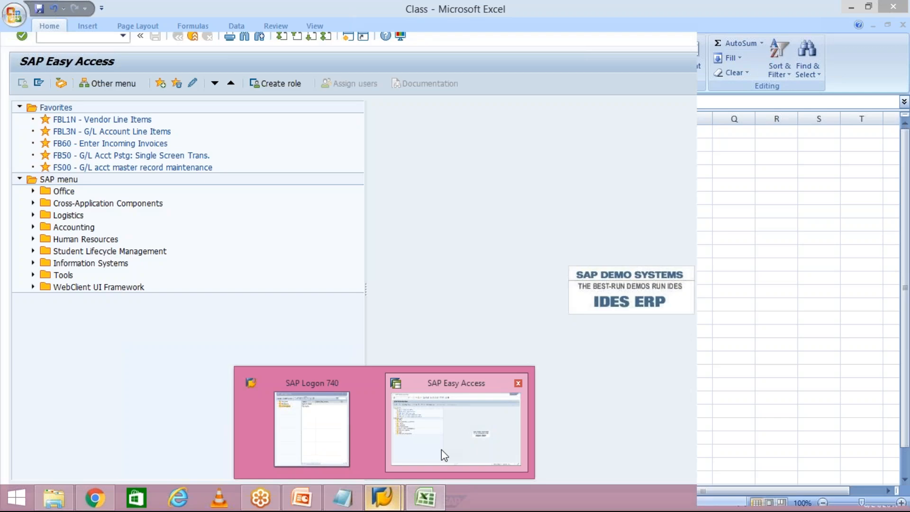
pyautogui.click(442, 449)
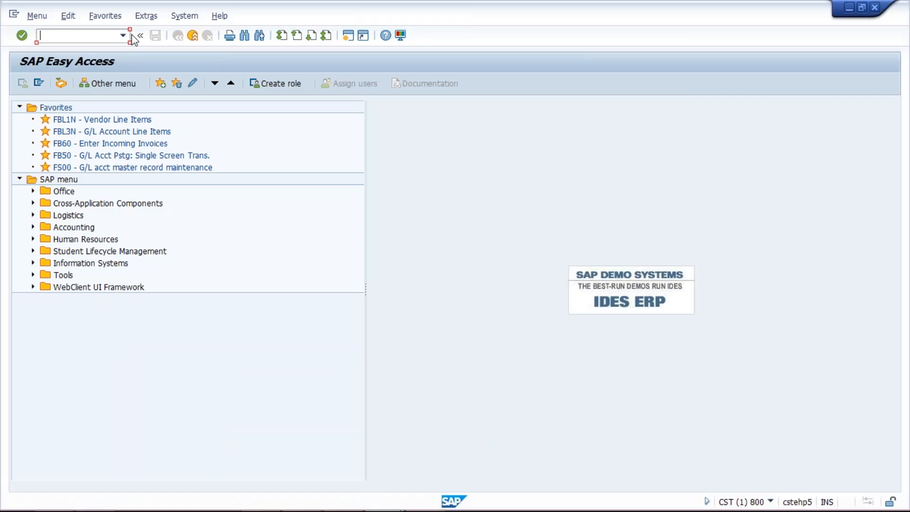
pyautogui.write('fb60')
pyautogui.press('Return')
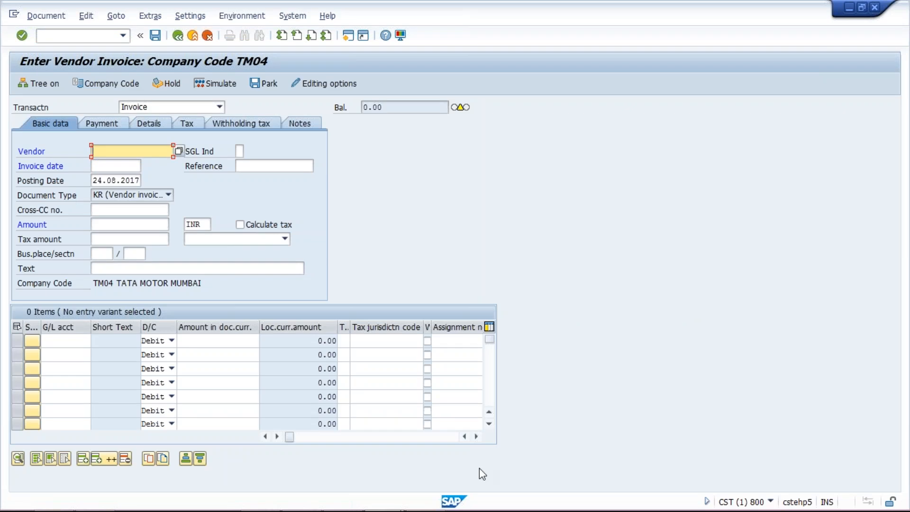
# Fill in the invoice header with the SHINE PVT LTD vendor account, invoice date 22.08.2017 and amount 1000.
pyautogui.click(98, 150)
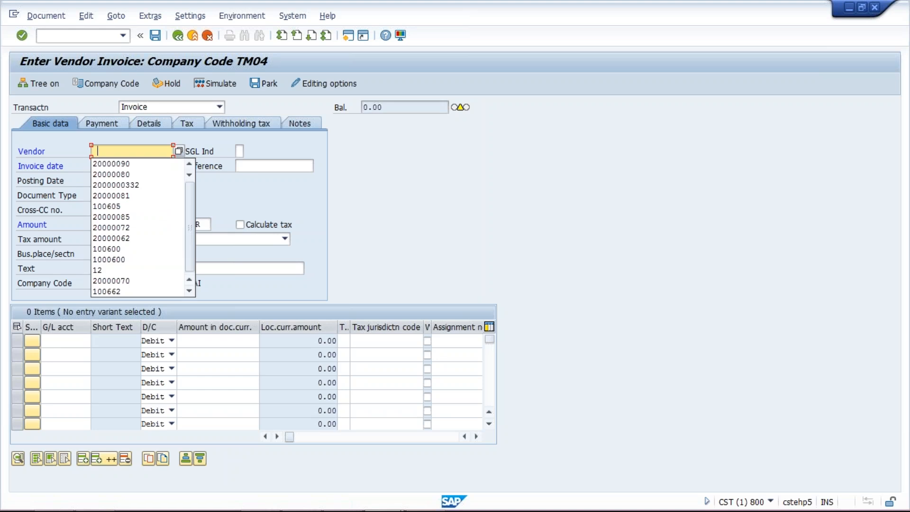
pyautogui.click(142, 174)
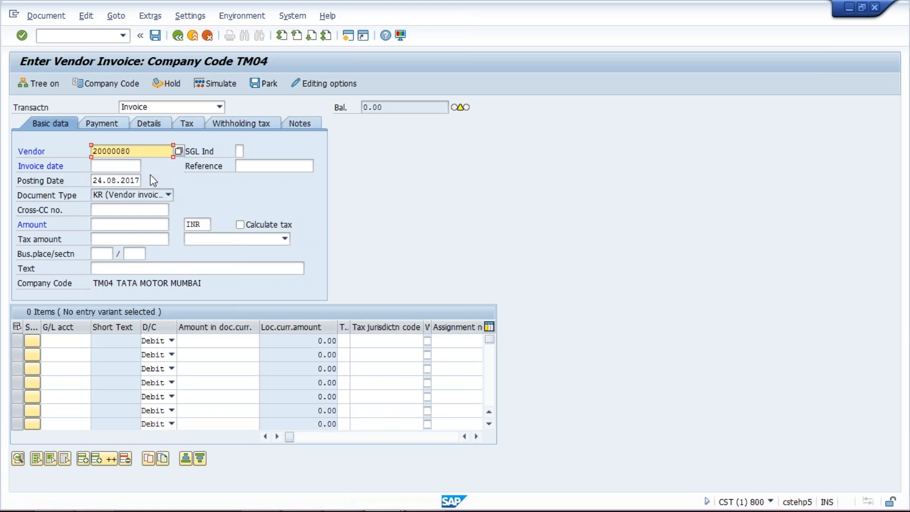
pyautogui.click(118, 166)
pyautogui.press('Return')
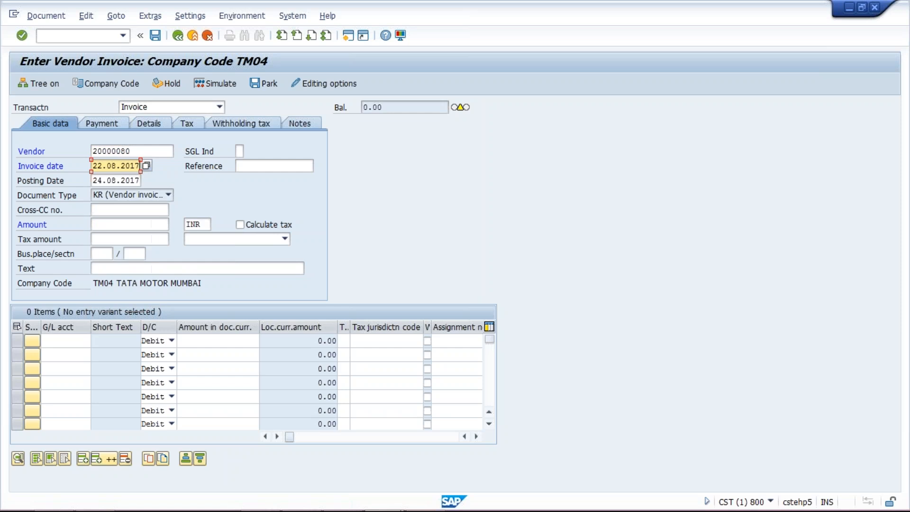
pyautogui.click(99, 224)
pyautogui.write('1000')
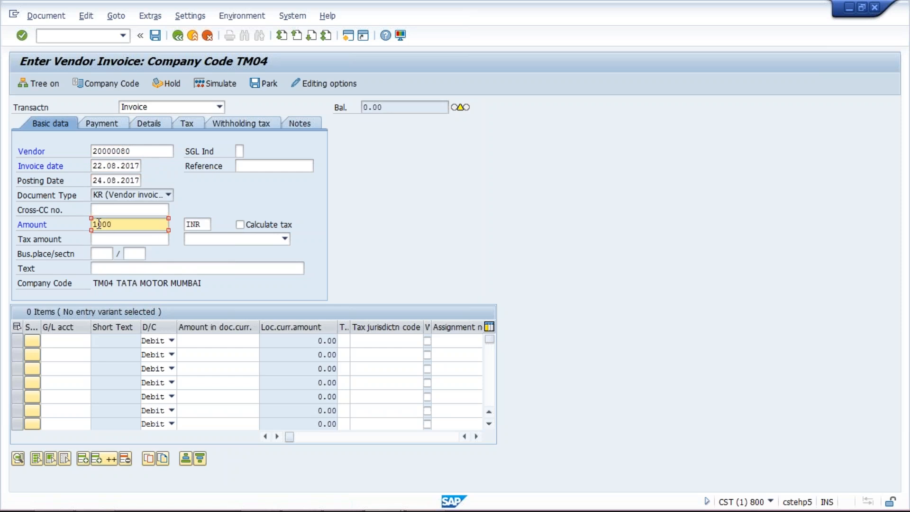
# Add a debit line item on G/L account 4000 with amount 1000 and validate the invoice.
pyautogui.click(50, 342)
pyautogui.press('Down')
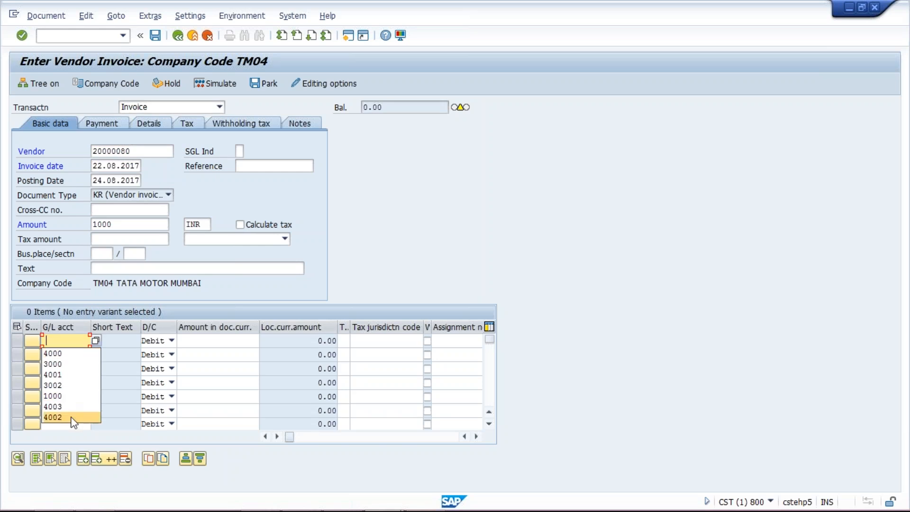
pyautogui.press('Down')
pyautogui.click(64, 356)
pyautogui.click(208, 346)
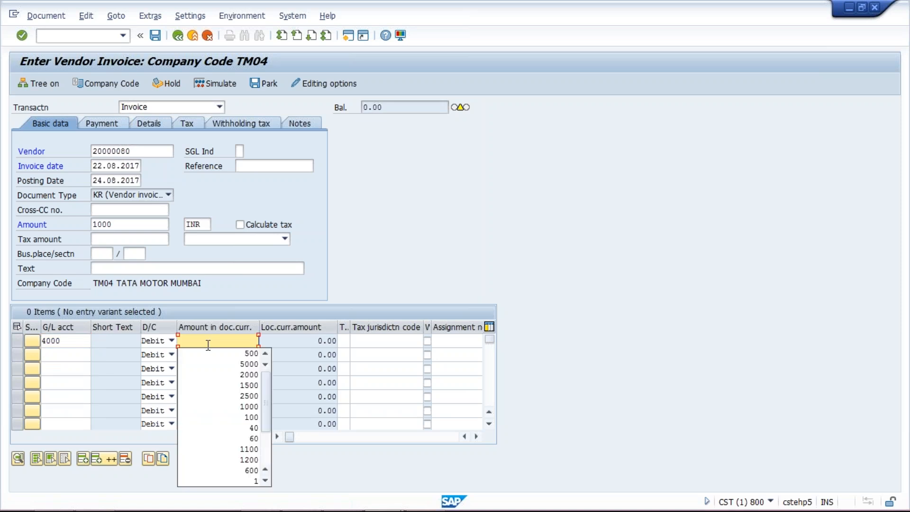
pyautogui.write('1000')
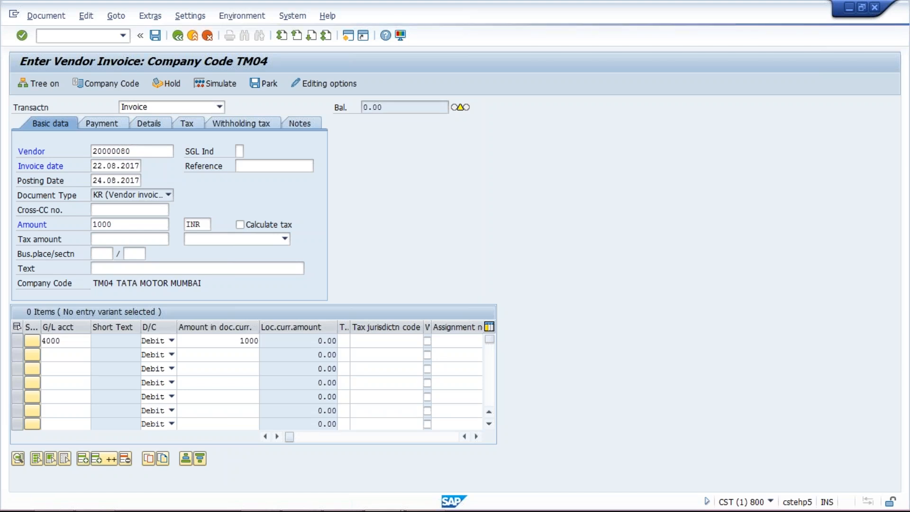
pyautogui.press('Return')
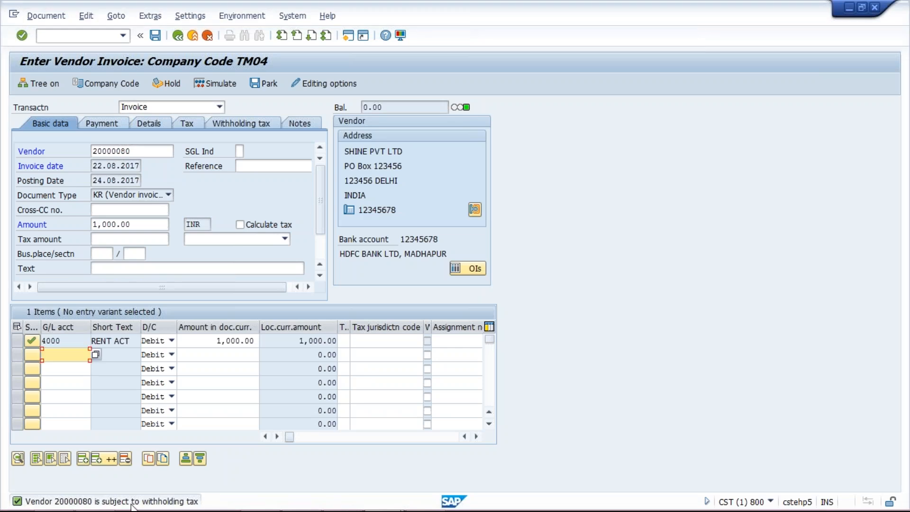
# Check the invoice's withholding tax data, then simulate the posting and accept the section code message.
pyautogui.click(262, 121)
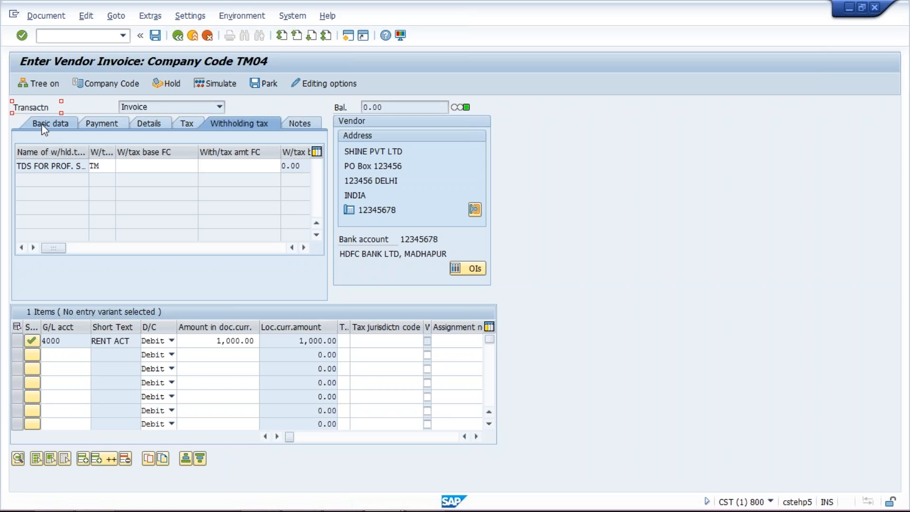
pyautogui.click(216, 85)
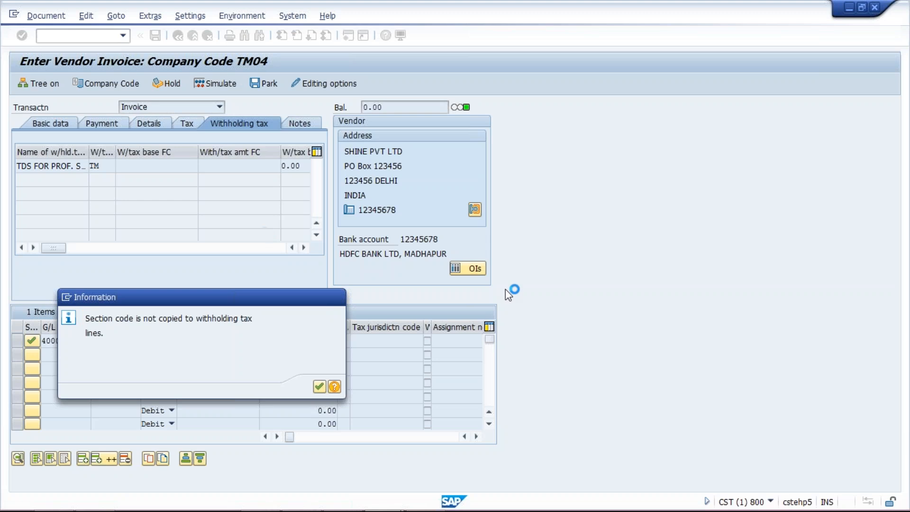
pyautogui.press('Return')
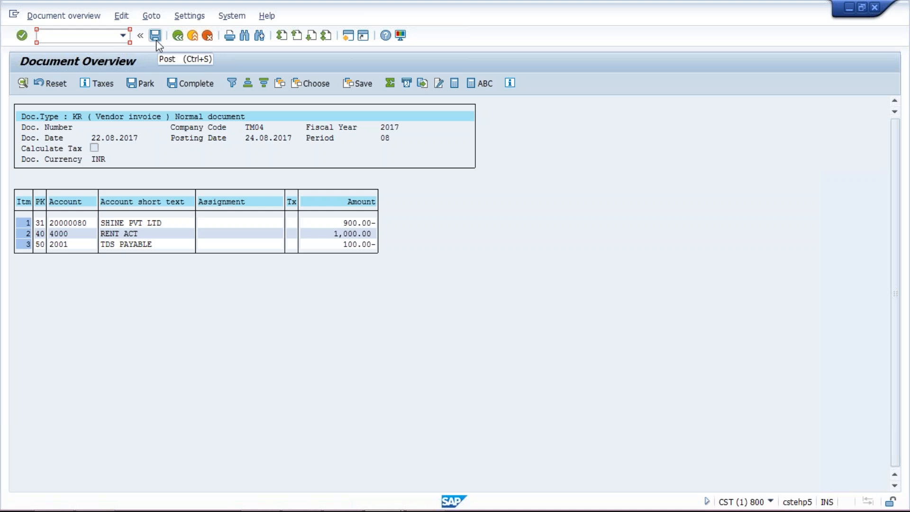
pyautogui.moveTo(247, 511)
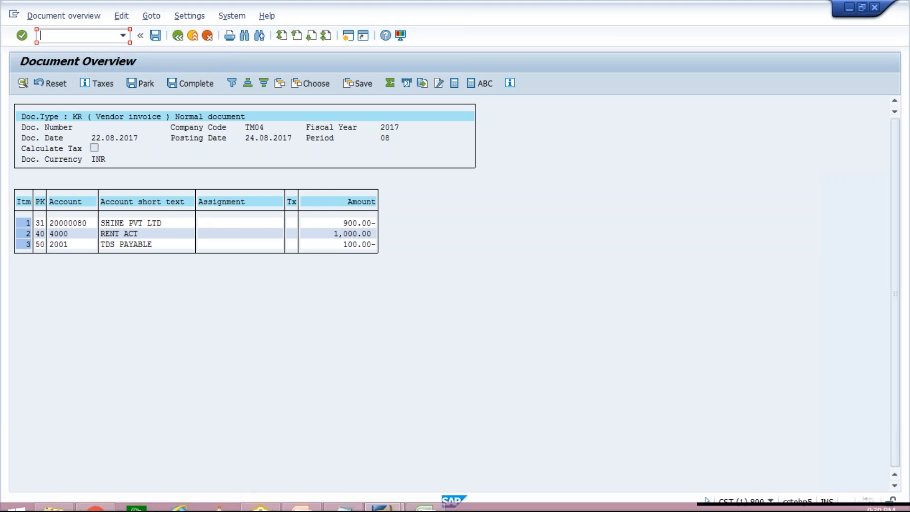
# Switch to the Class workbook in Excel and enter XYZ LTD in cell H6 beside the vendor account line.
pyautogui.click(415, 503)
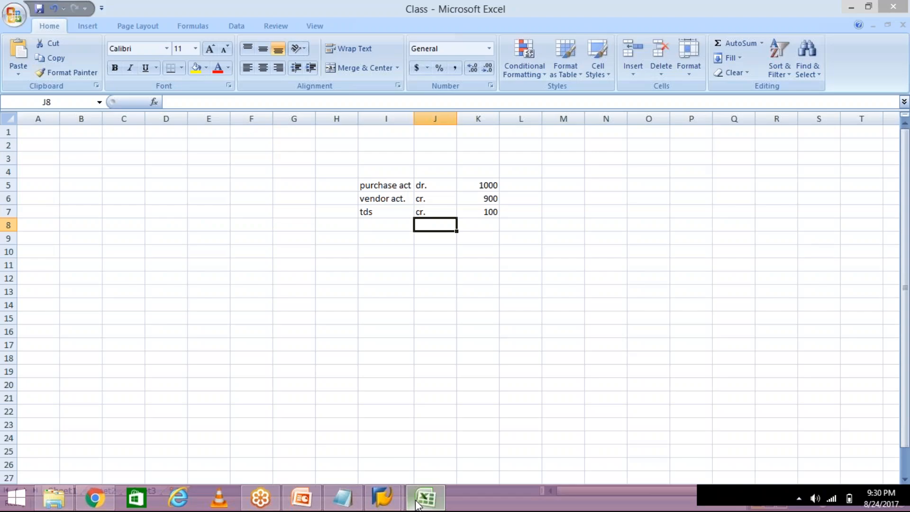
pyautogui.click(389, 287)
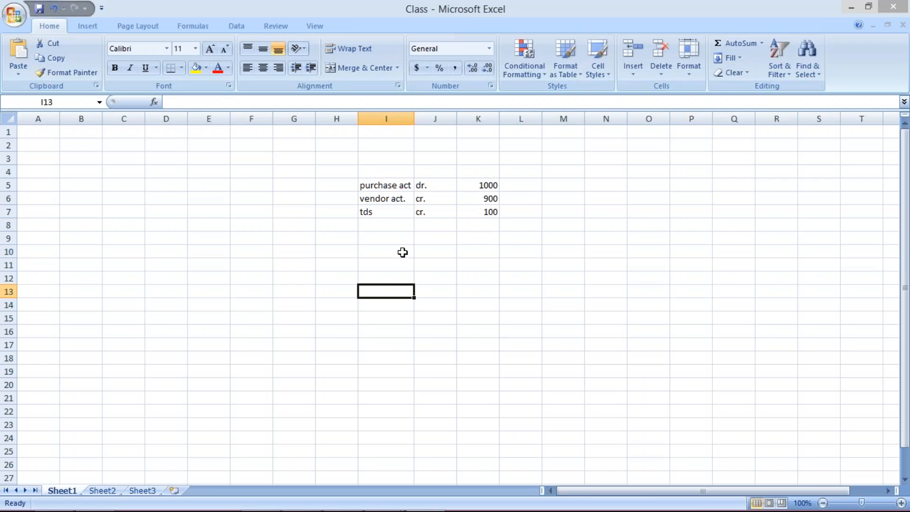
pyautogui.click(403, 252)
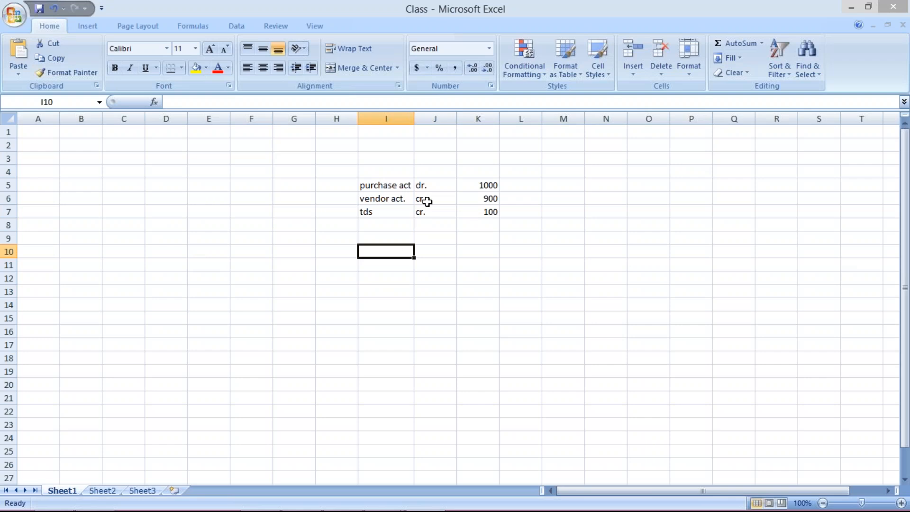
pyautogui.click(382, 226)
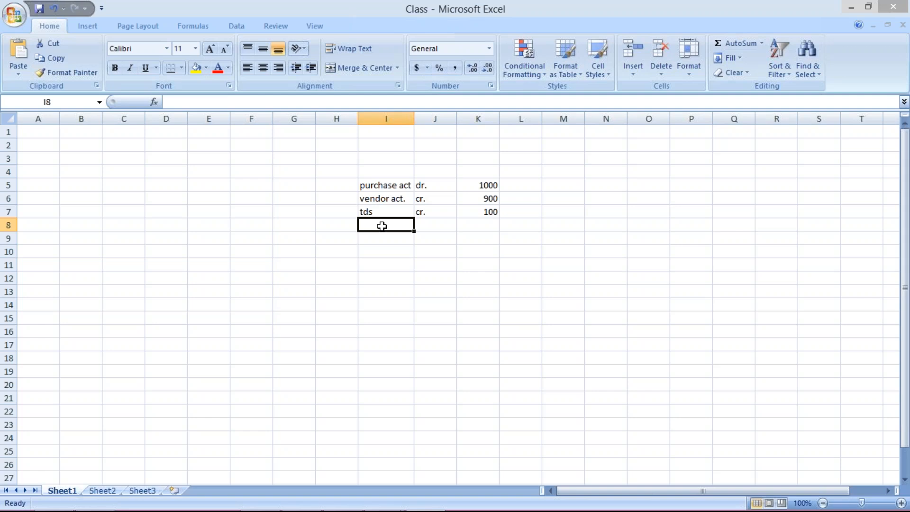
pyautogui.click(393, 263)
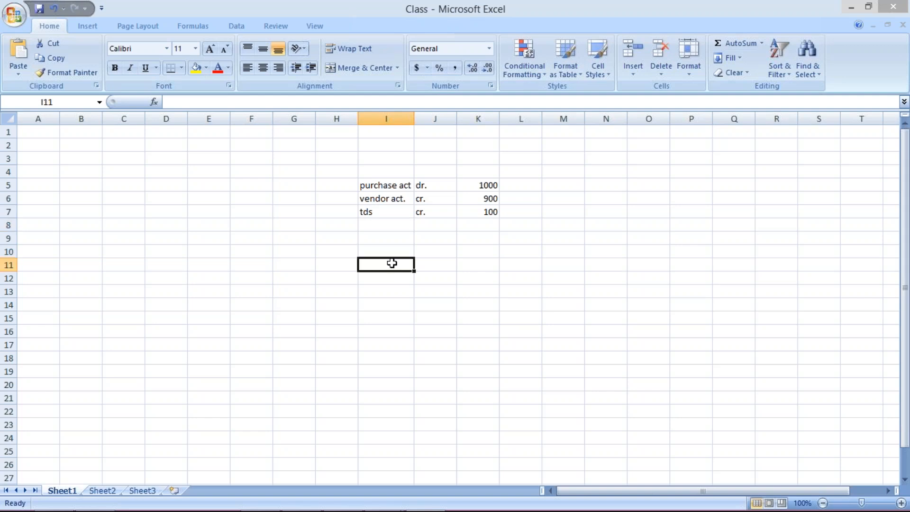
pyautogui.click(387, 200)
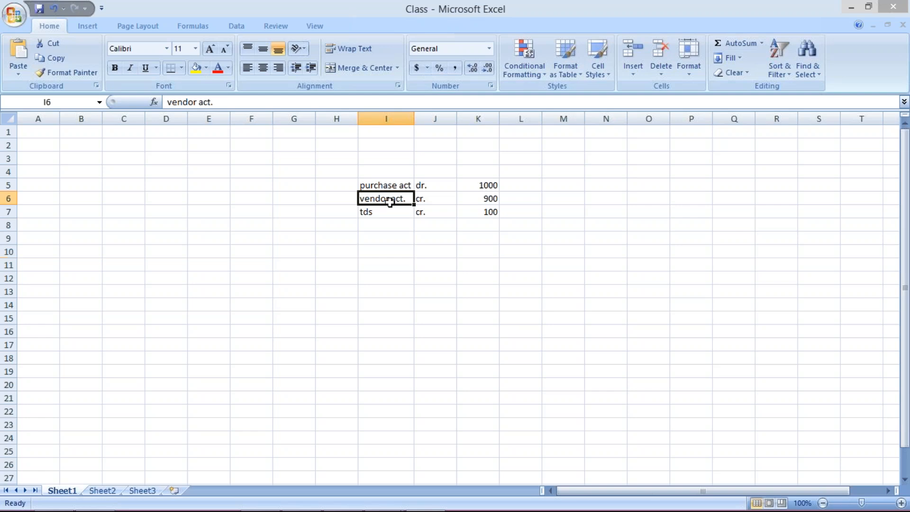
pyautogui.click(334, 199)
pyautogui.write('XYZ')
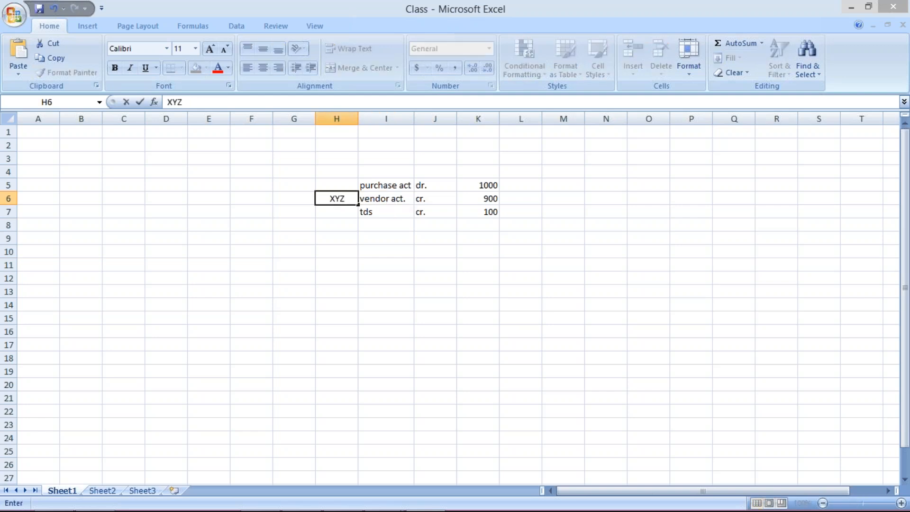
pyautogui.write(' LT')
pyautogui.write('D')
pyautogui.press('BackSpace')
pyautogui.write('D')
pyautogui.press('Return')
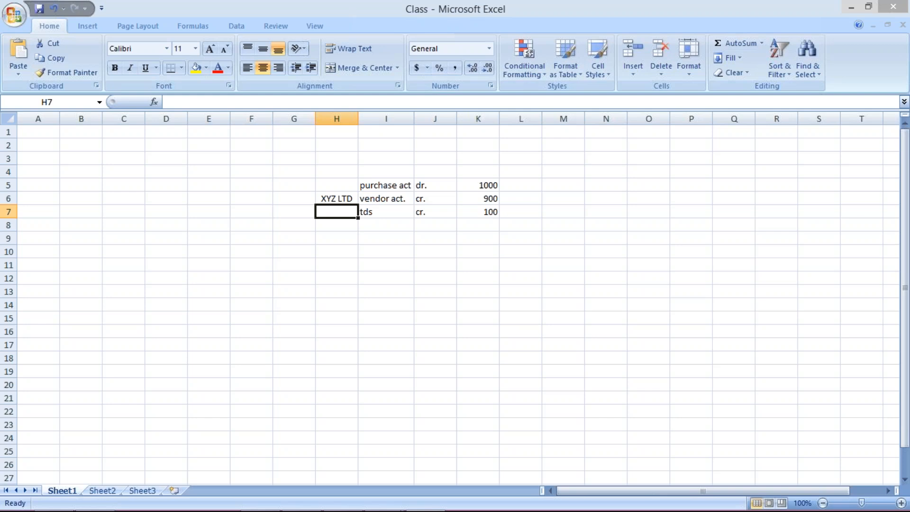
# Enter a 40% rate in cell L7 beside the TDS amount.
pyautogui.click(325, 193)
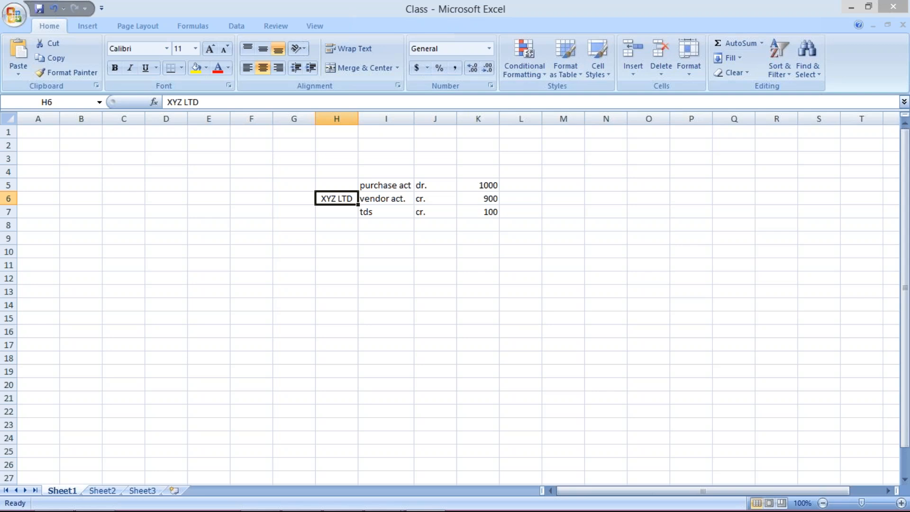
pyautogui.click(488, 221)
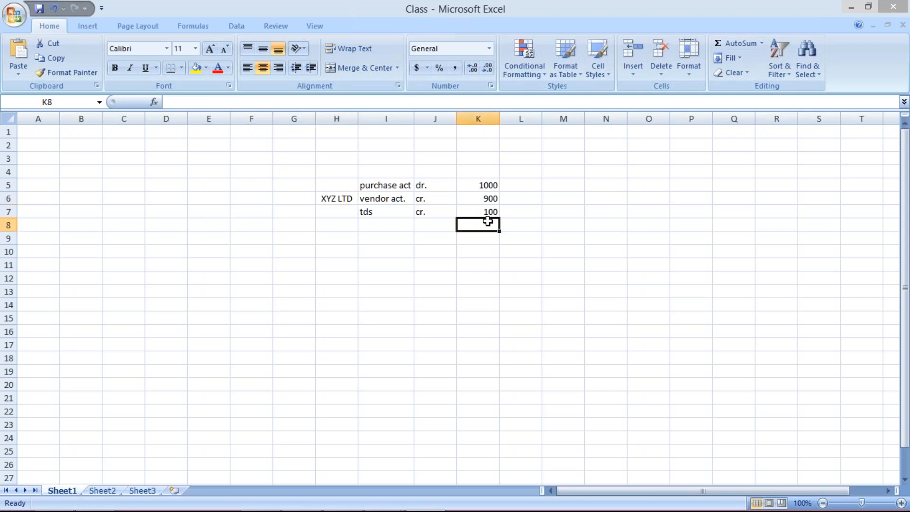
pyautogui.click(479, 211)
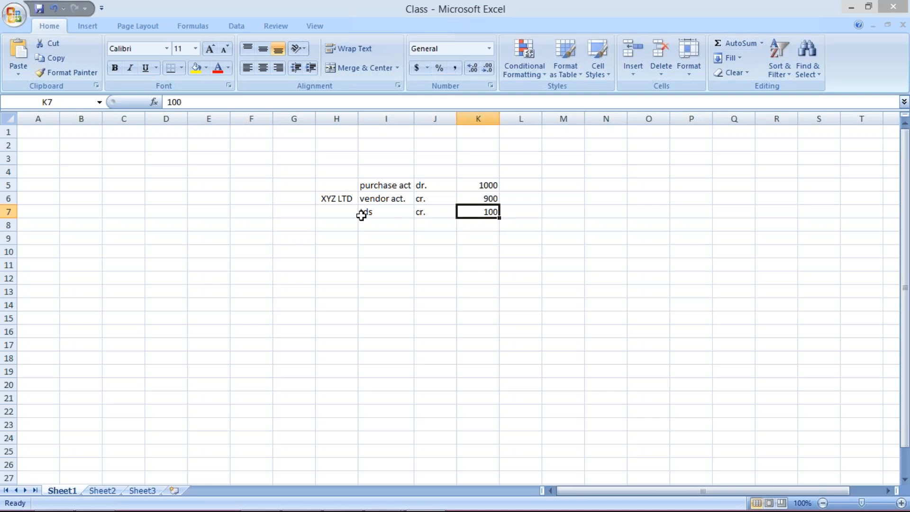
pyautogui.click(324, 201)
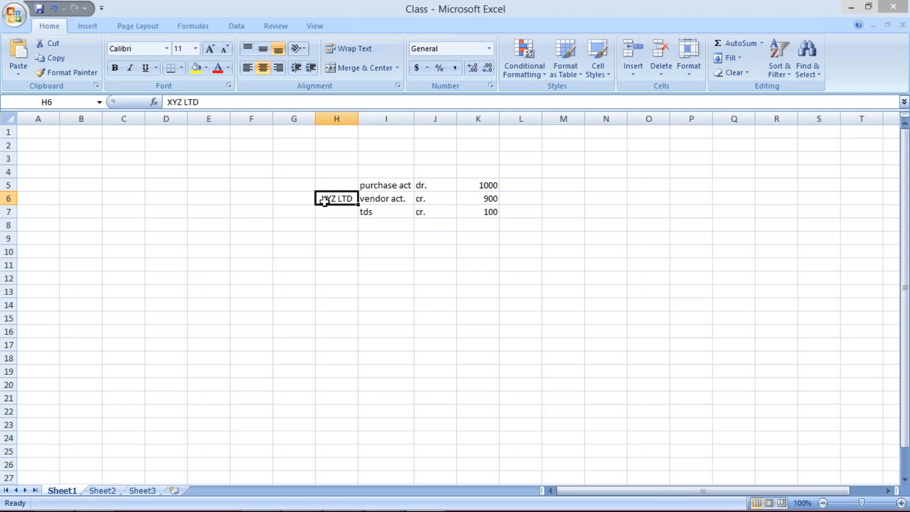
pyautogui.click(470, 216)
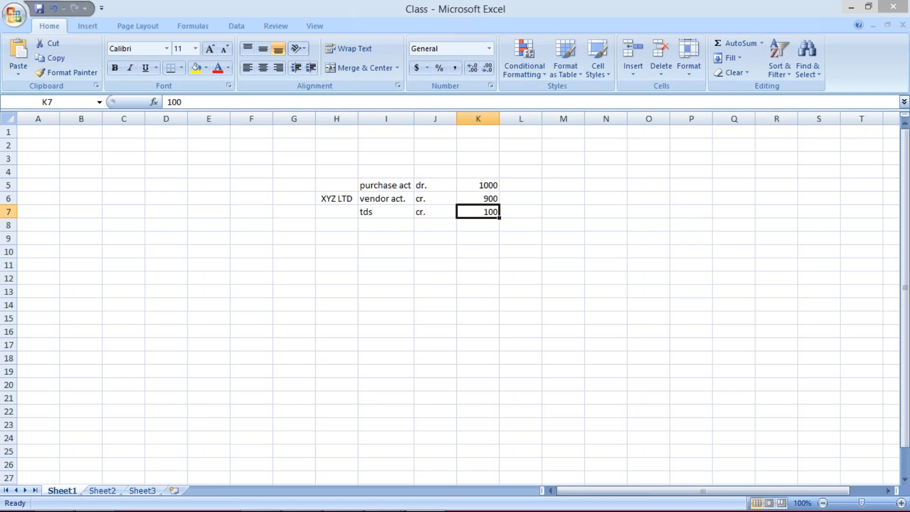
pyautogui.click(522, 213)
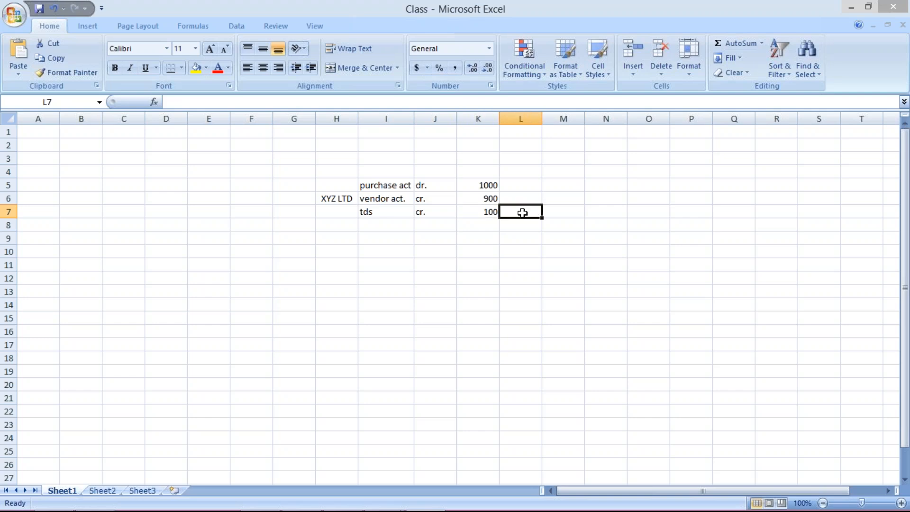
pyautogui.write('40')
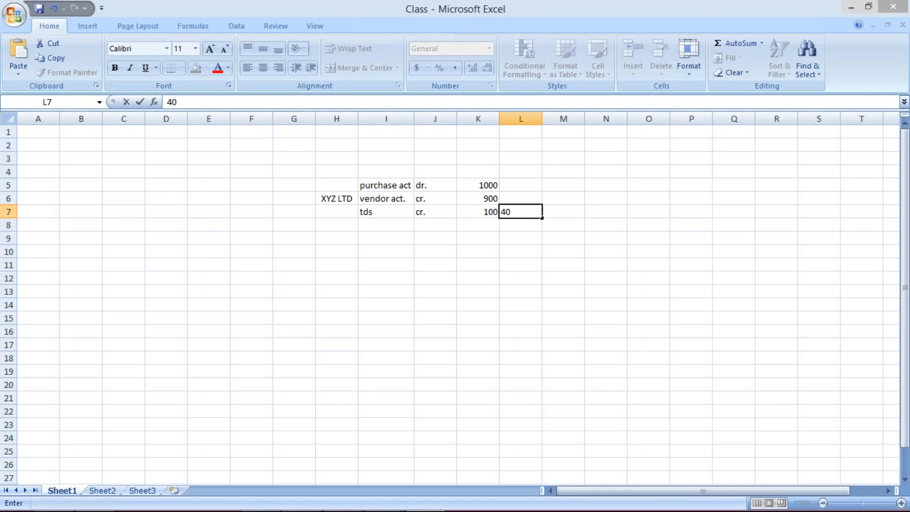
pyautogui.write('%')
pyautogui.press('Return')
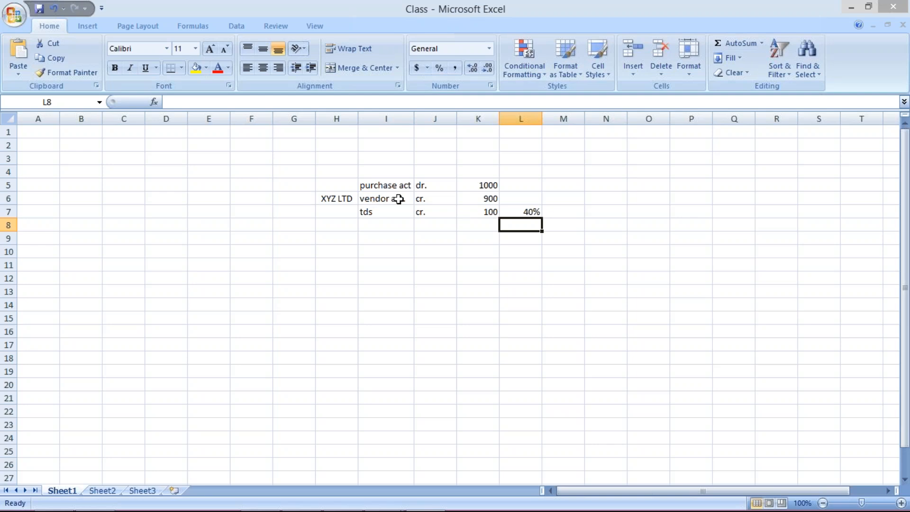
# Change the TDS credit amount in K7 to 60 and the vendor credit amount in K6 to 940.
pyautogui.click(474, 212)
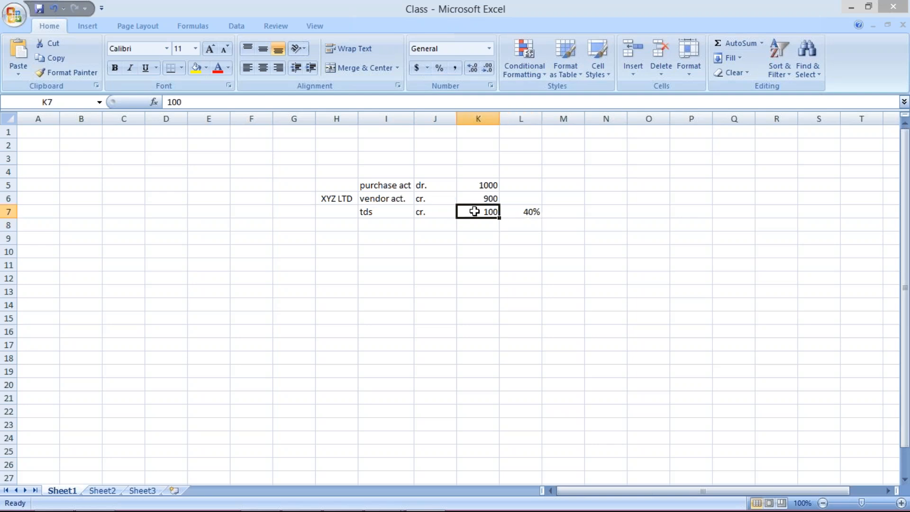
pyautogui.press('Up')
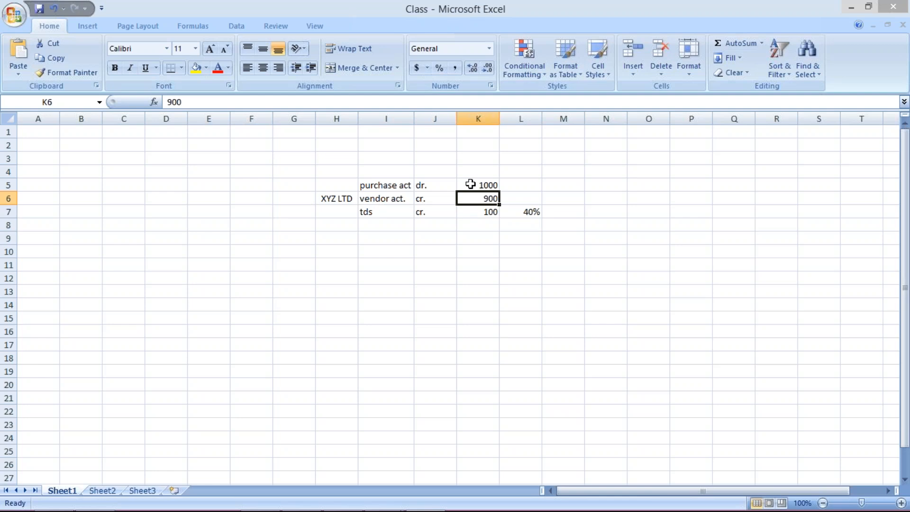
pyautogui.click(463, 213)
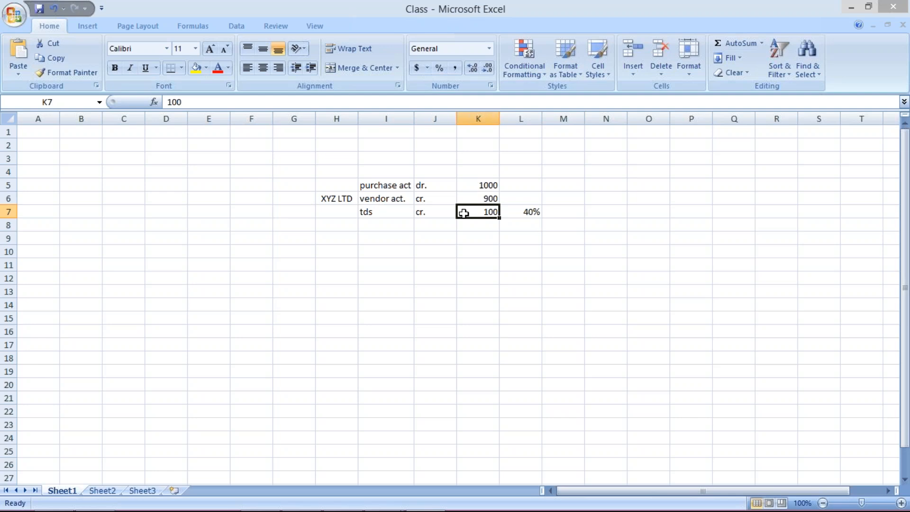
pyautogui.click(463, 198)
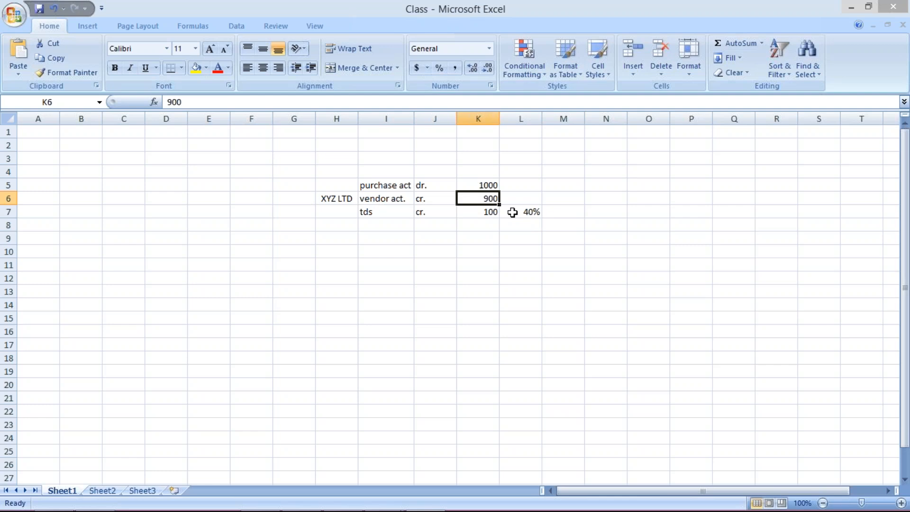
pyautogui.hotkey('alt', 'Tab')
pyautogui.click(530, 210)
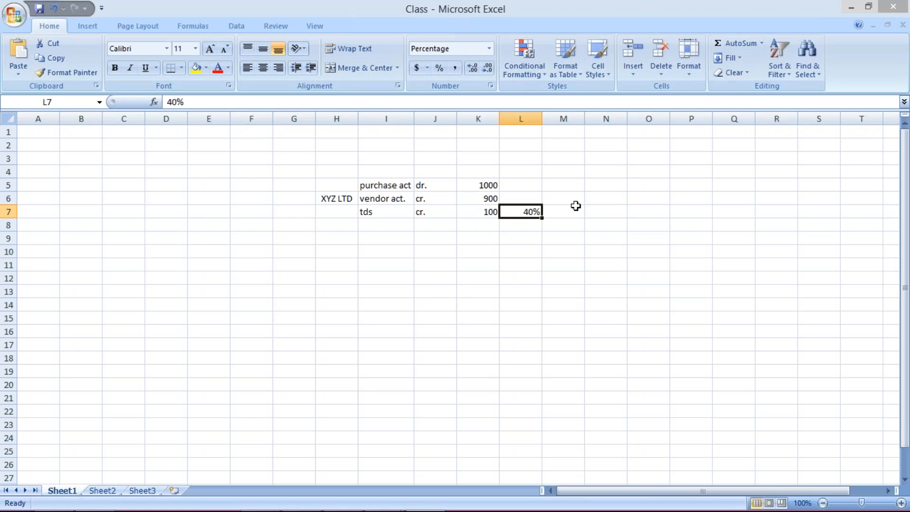
pyautogui.click(468, 212)
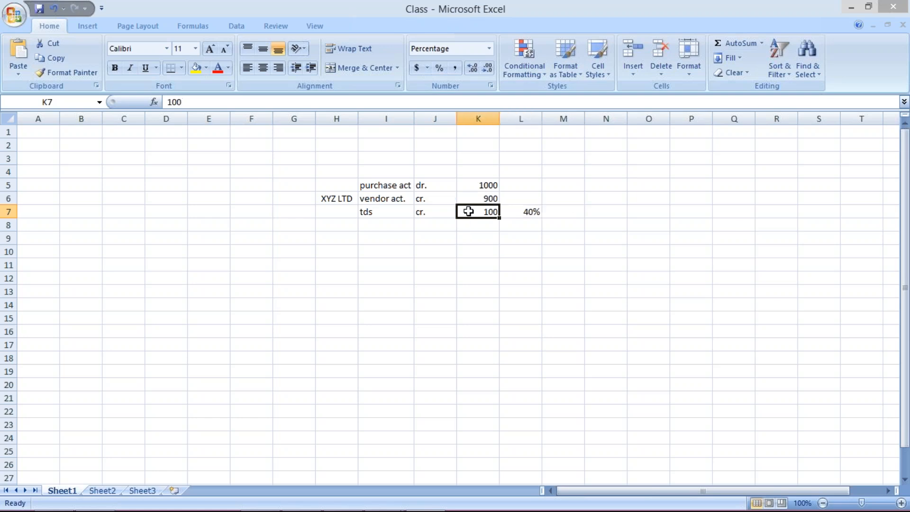
pyautogui.write('60')
pyautogui.press('Return')
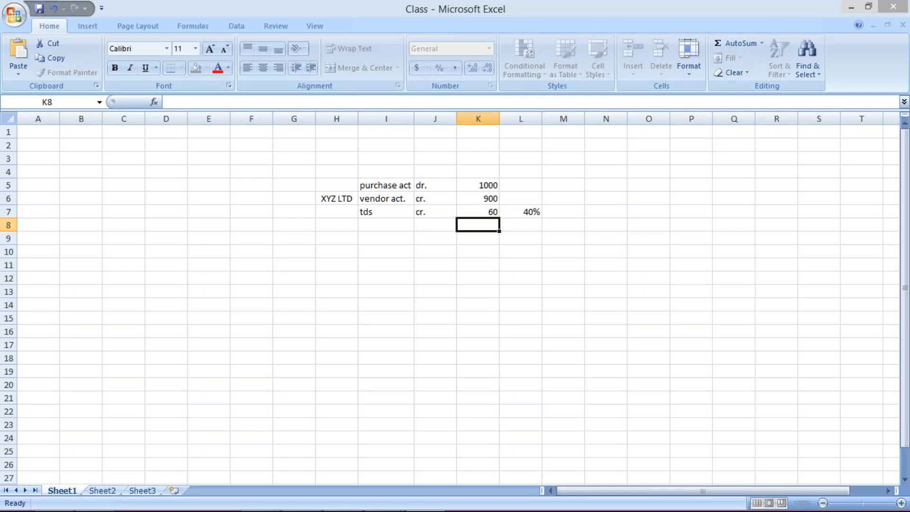
pyautogui.click(477, 196)
pyautogui.write('940')
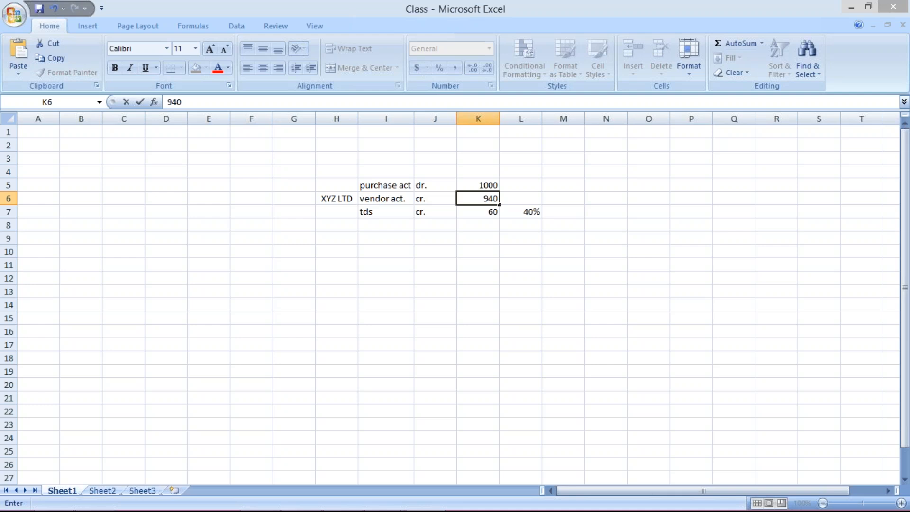
pyautogui.click(471, 221)
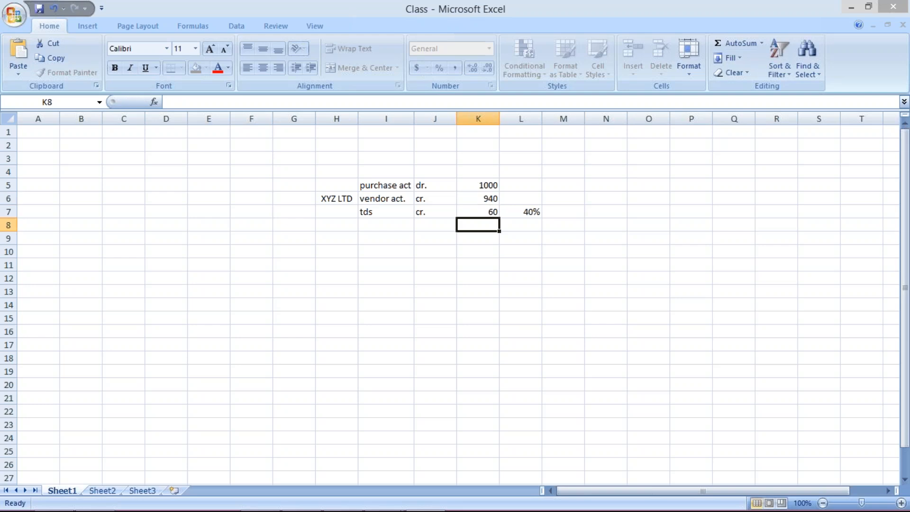
# Go over the vendor and TDS credit amounts, and clear the 40% rate from cell L7.
pyautogui.click(478, 201)
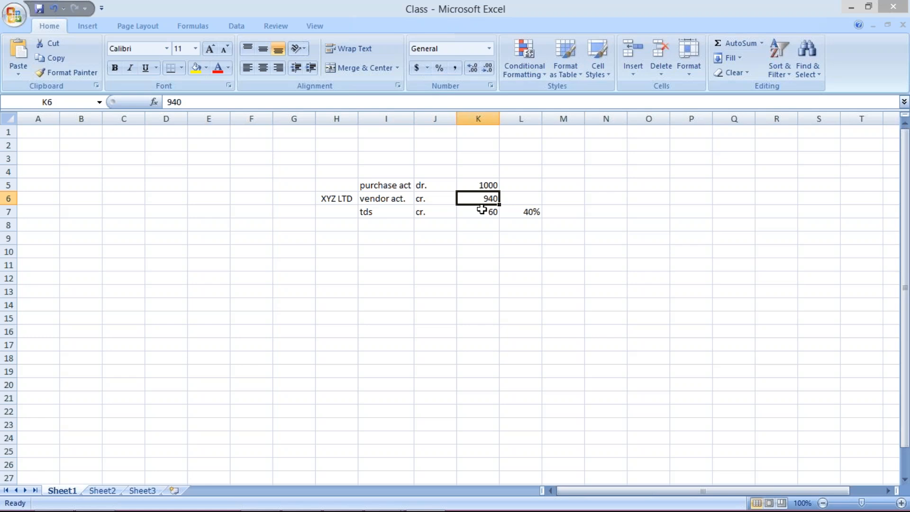
pyautogui.click(486, 212)
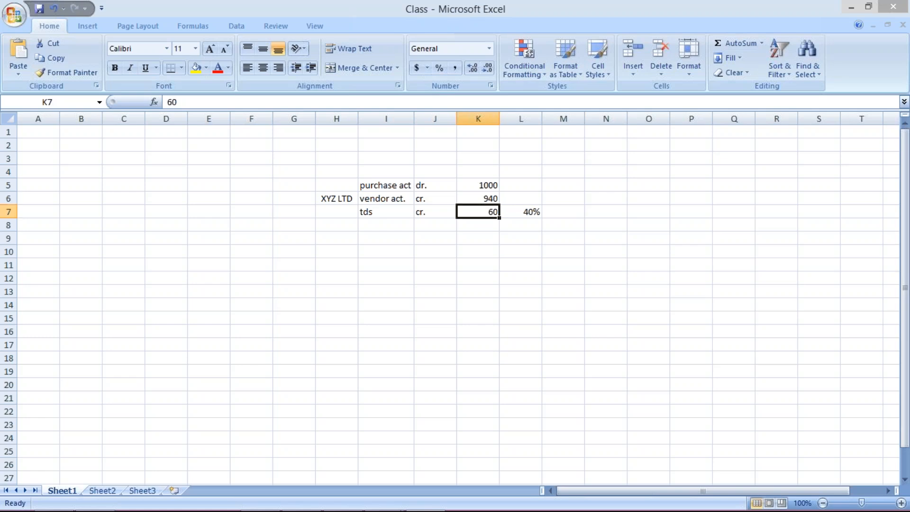
pyautogui.click(525, 209)
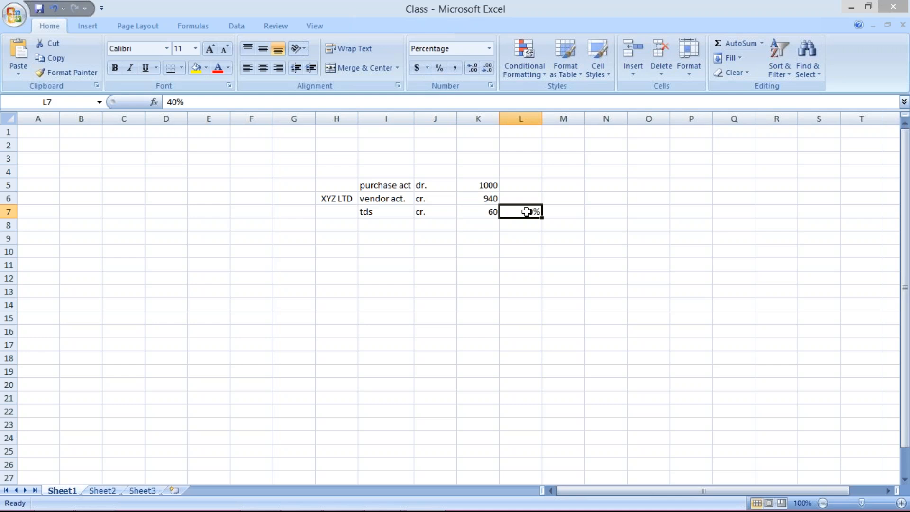
pyautogui.click(475, 211)
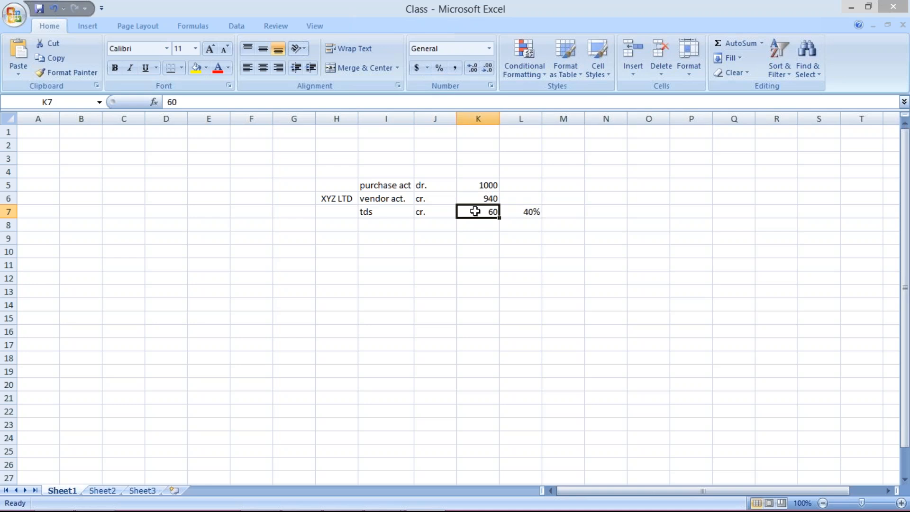
pyautogui.click(475, 198)
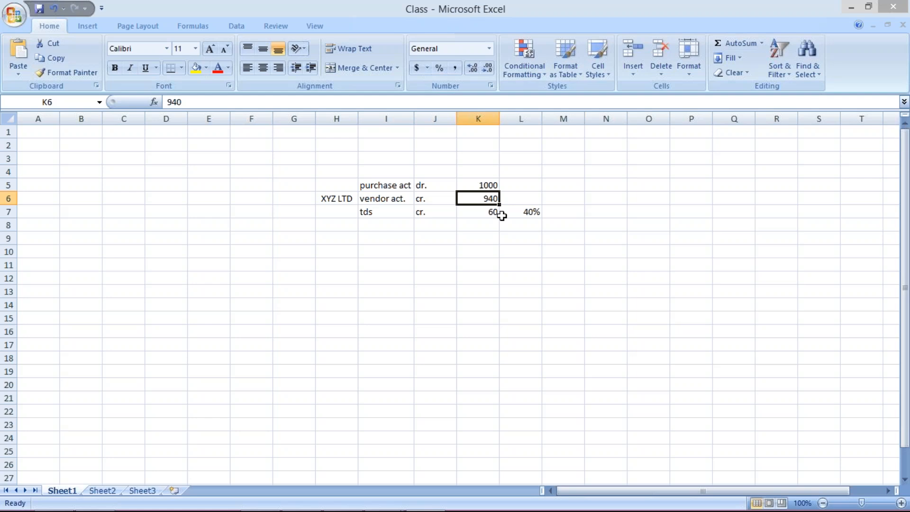
pyautogui.click(429, 198)
pyautogui.click(476, 198)
pyautogui.click(481, 210)
pyautogui.click(537, 209)
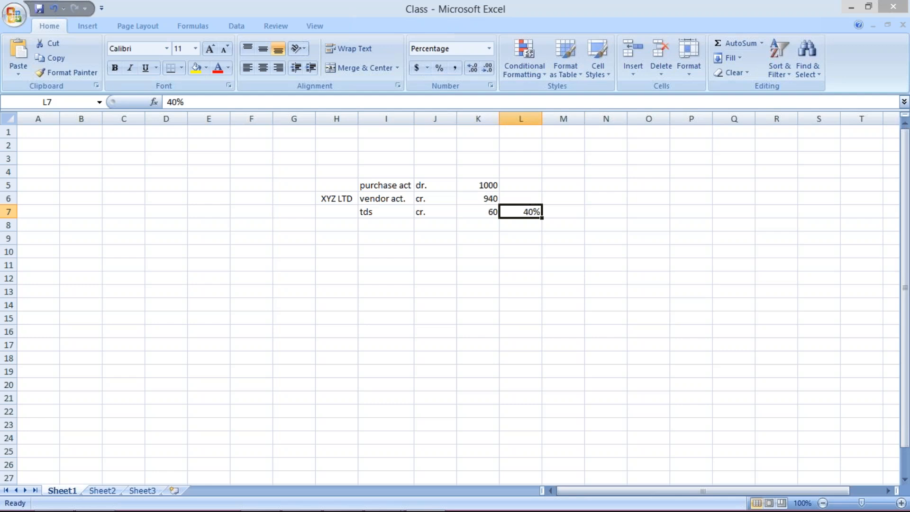
pyautogui.press('Delete')
# Set the TDS credit amount in K7 to 100 and the vendor credit amount in K6 to 900.
pyautogui.click(476, 212)
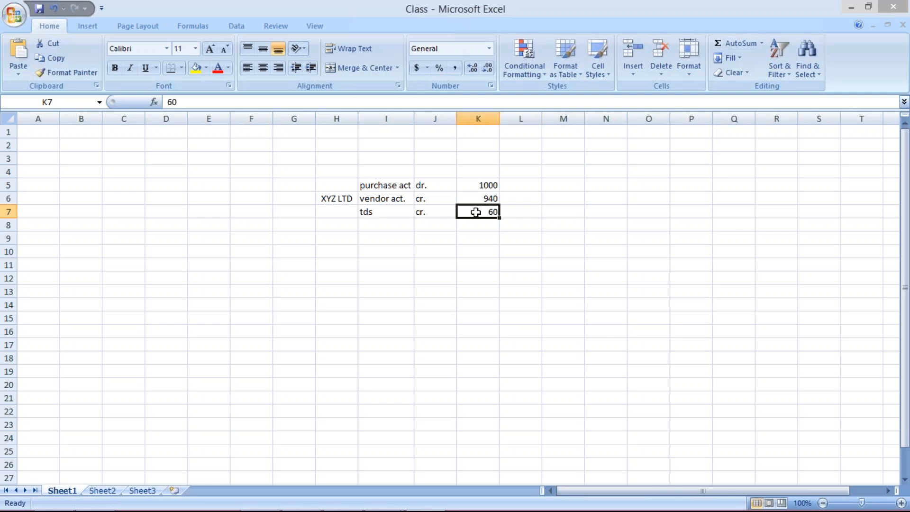
pyautogui.write('100')
pyautogui.press('Return')
pyautogui.click(472, 197)
pyautogui.write('900')
pyautogui.press('Return')
pyautogui.press('Up')
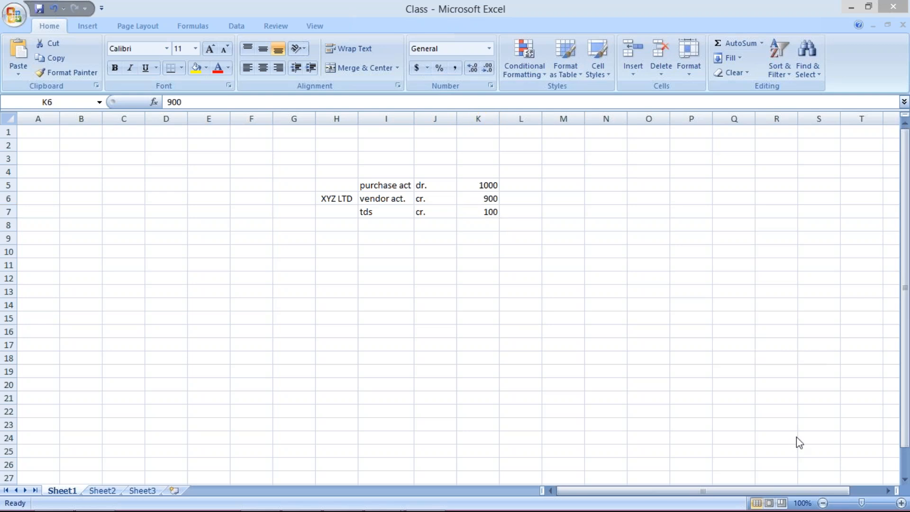
pyautogui.click(482, 188)
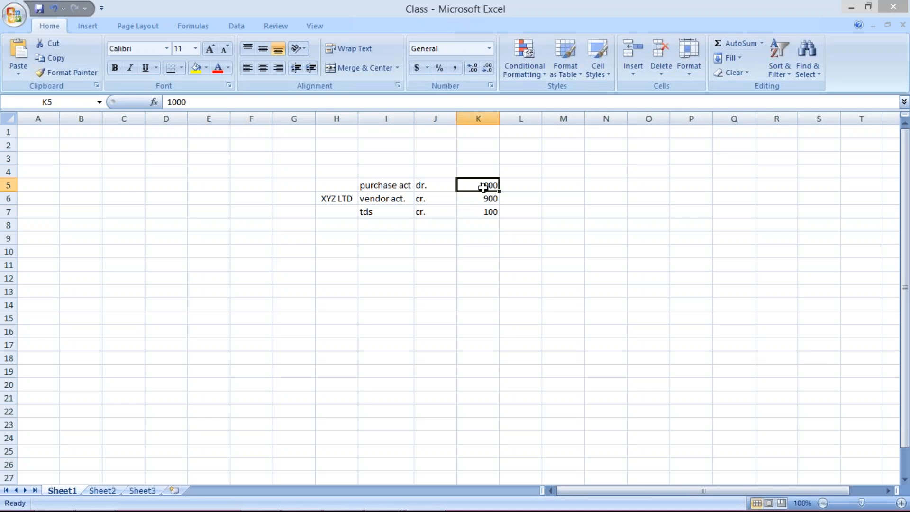
pyautogui.click(369, 185)
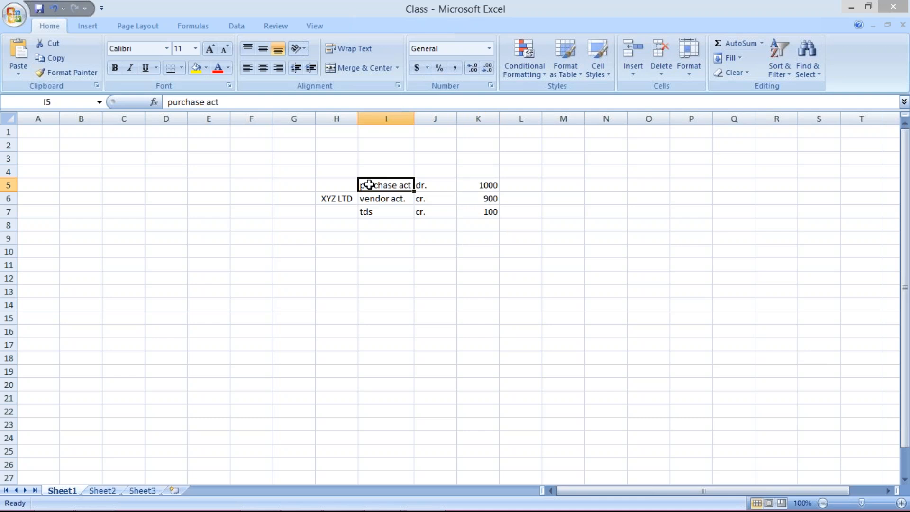
# Go over the XYZ LTD vendor account and TDS lines with their credit amounts in K6 and K7.
pyautogui.click(375, 197)
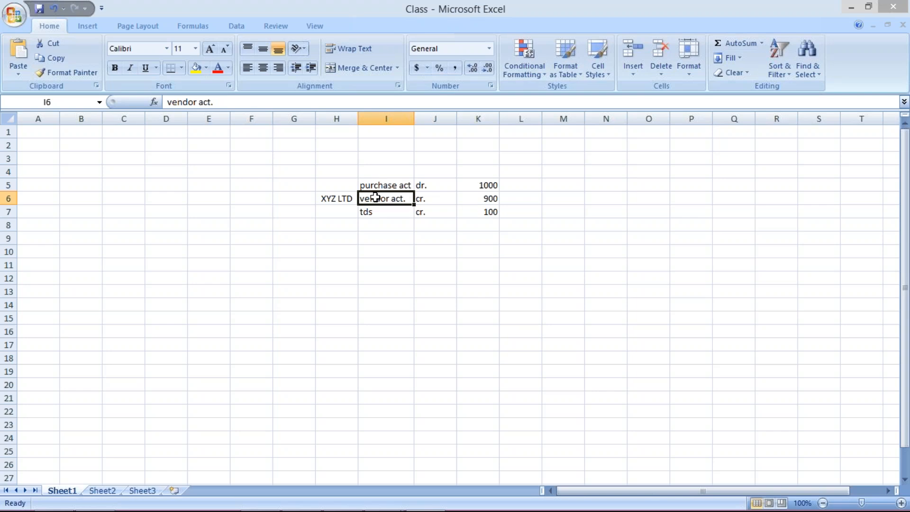
pyautogui.click(472, 203)
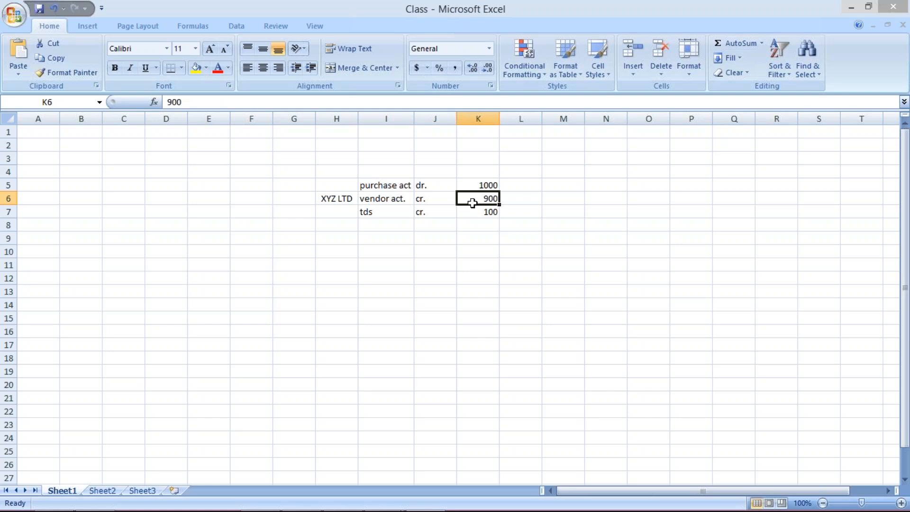
pyautogui.click(397, 197)
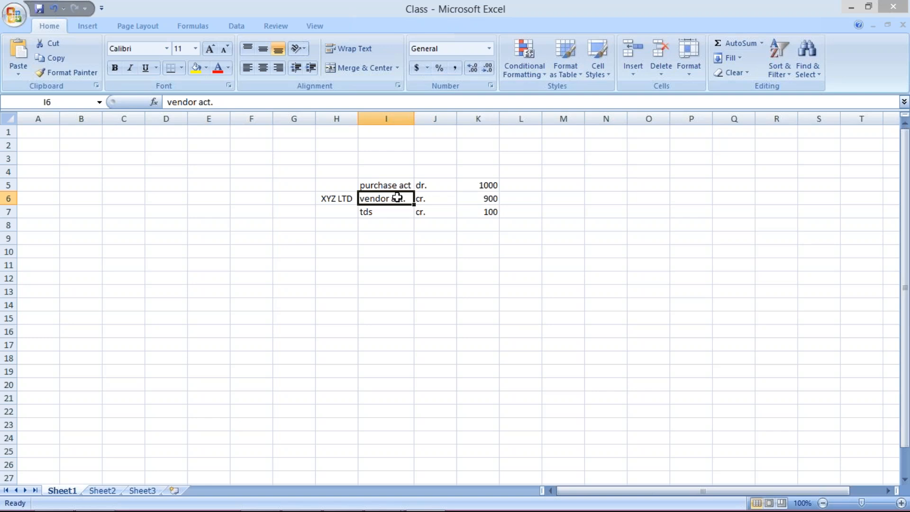
pyautogui.click(489, 198)
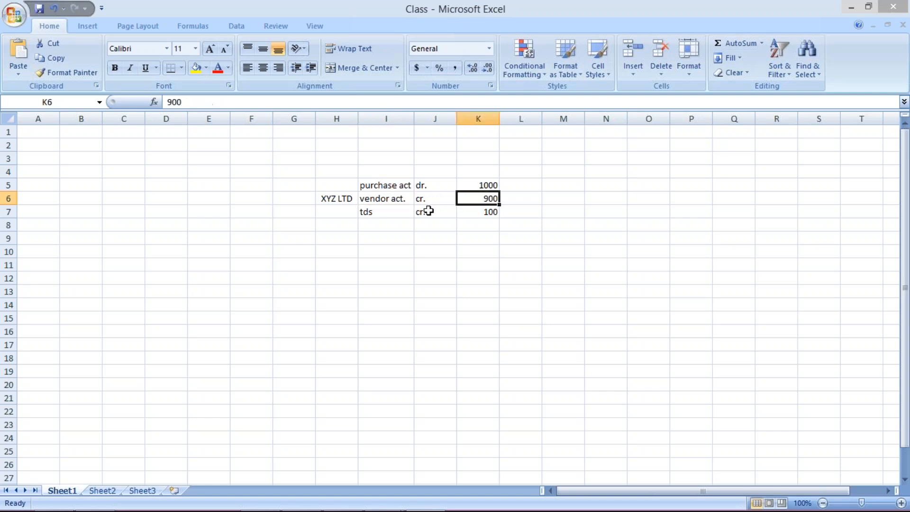
pyautogui.click(401, 202)
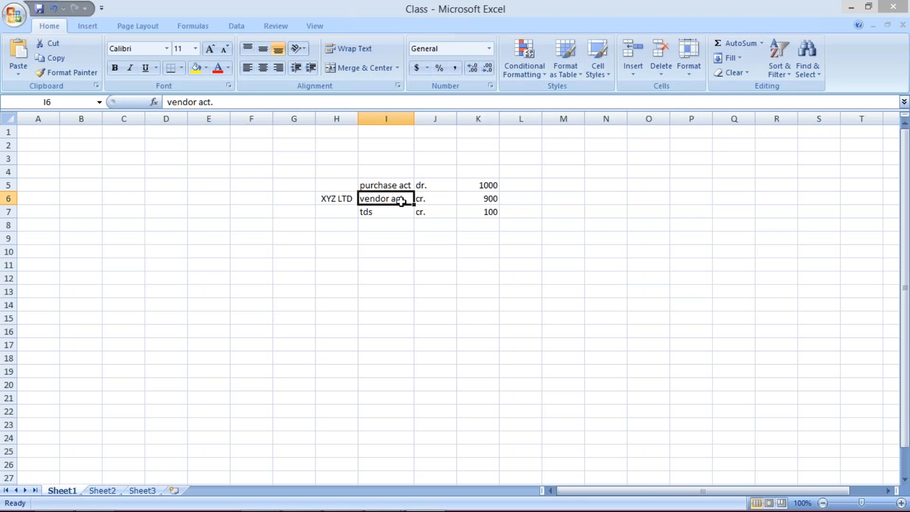
pyautogui.click(383, 216)
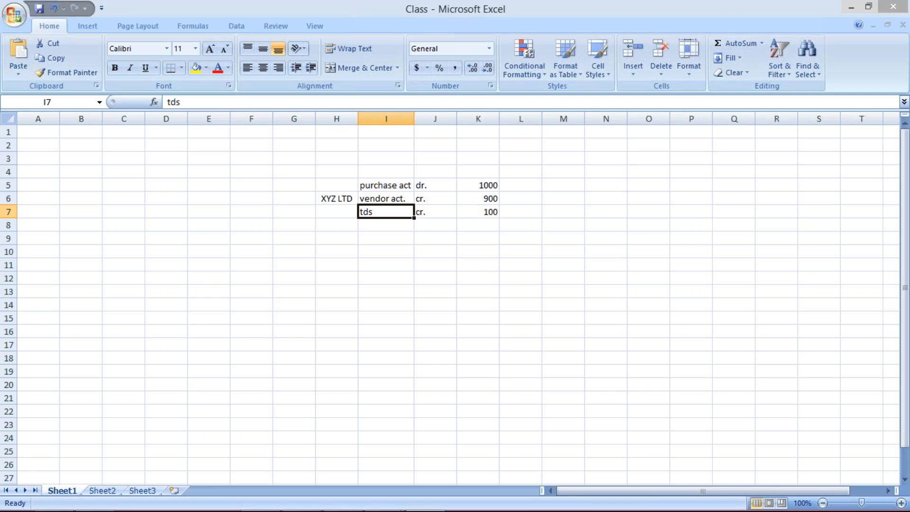
pyautogui.click(482, 211)
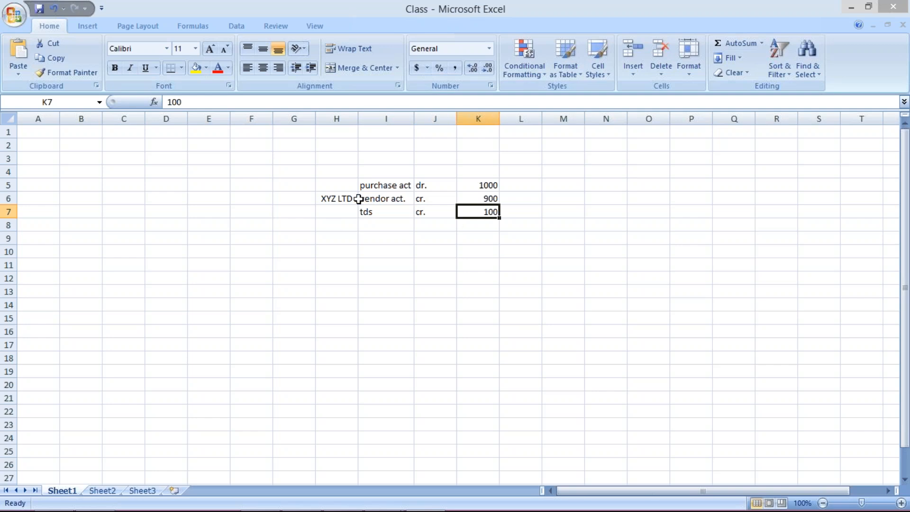
# Compare the purchase debit in K5 with the vendor and TDS credits, and review the TDS line against vendor XYZ LTD.
pyautogui.click(381, 187)
pyautogui.click(470, 186)
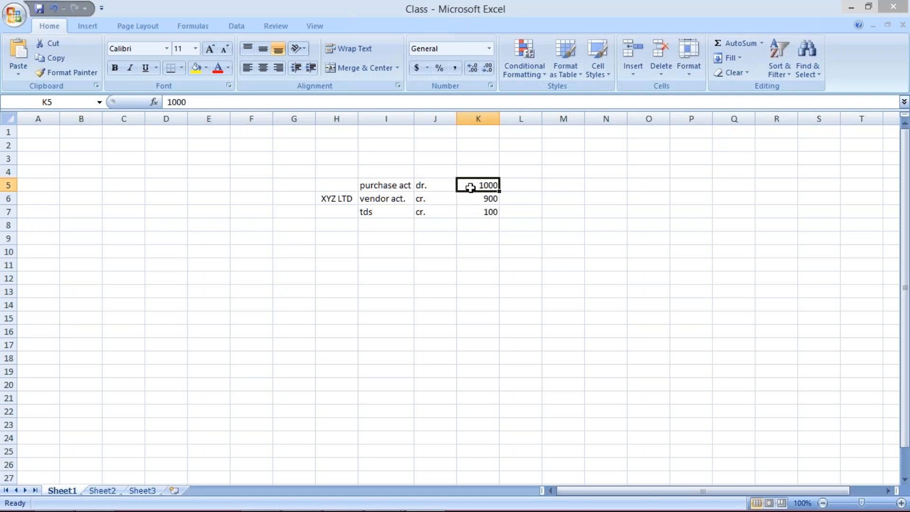
pyautogui.click(468, 199)
pyautogui.click(473, 183)
pyautogui.click(479, 200)
pyautogui.click(472, 215)
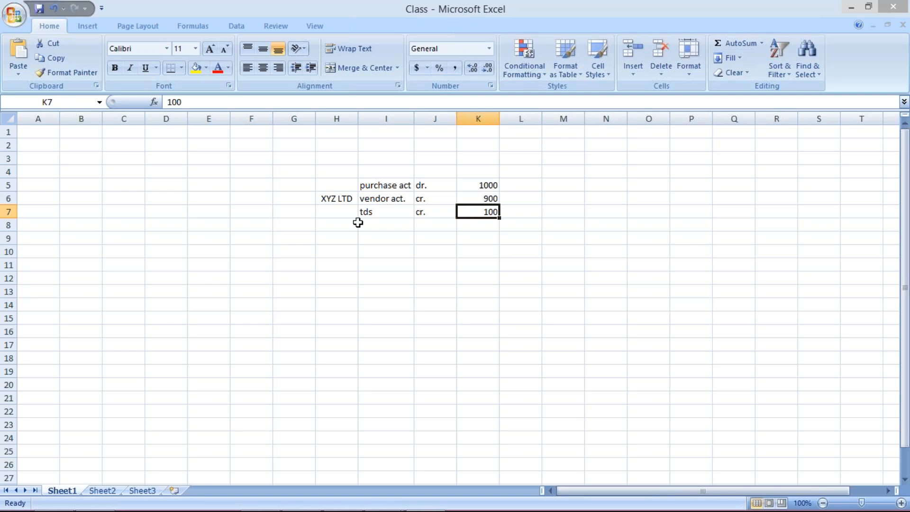
pyautogui.click(384, 214)
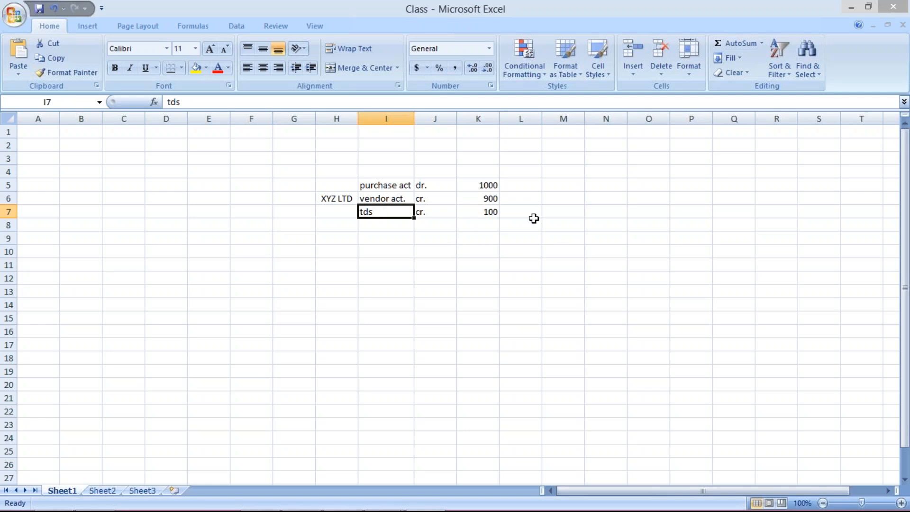
pyautogui.click(560, 215)
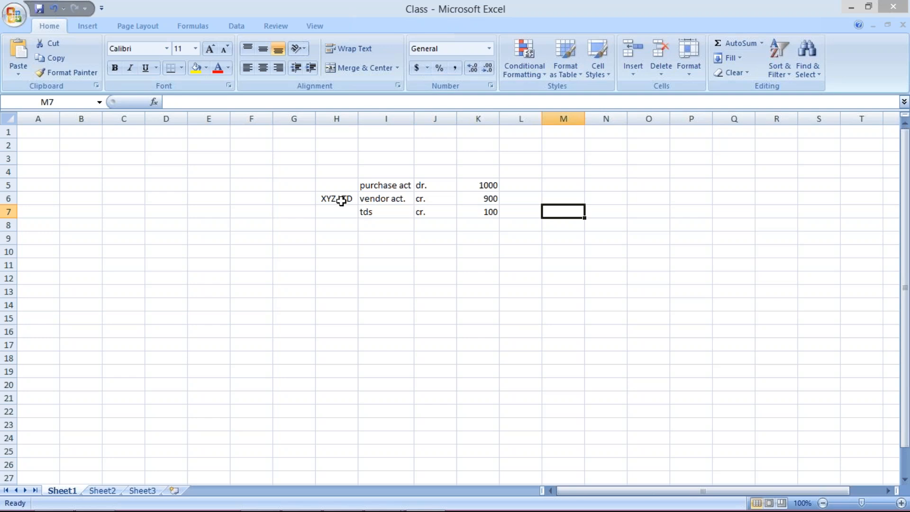
pyautogui.click(341, 201)
pyautogui.click(377, 195)
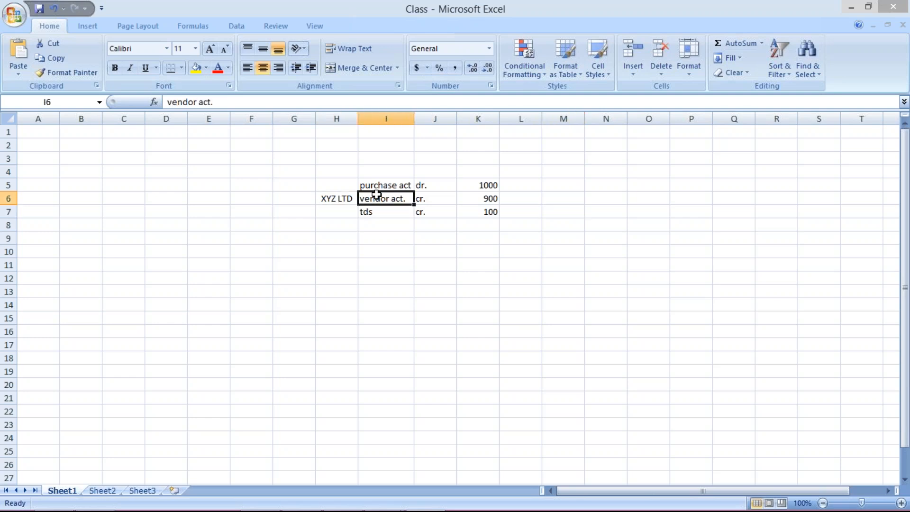
pyautogui.click(478, 213)
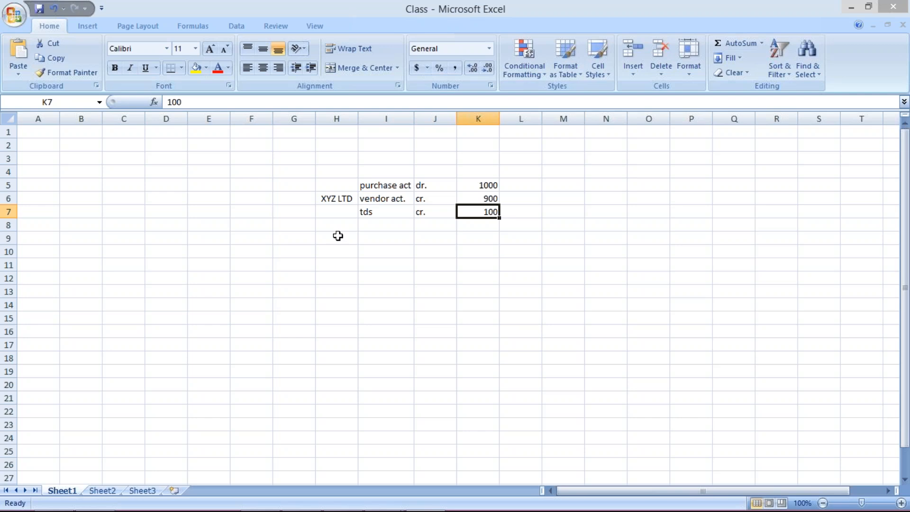
pyautogui.click(326, 197)
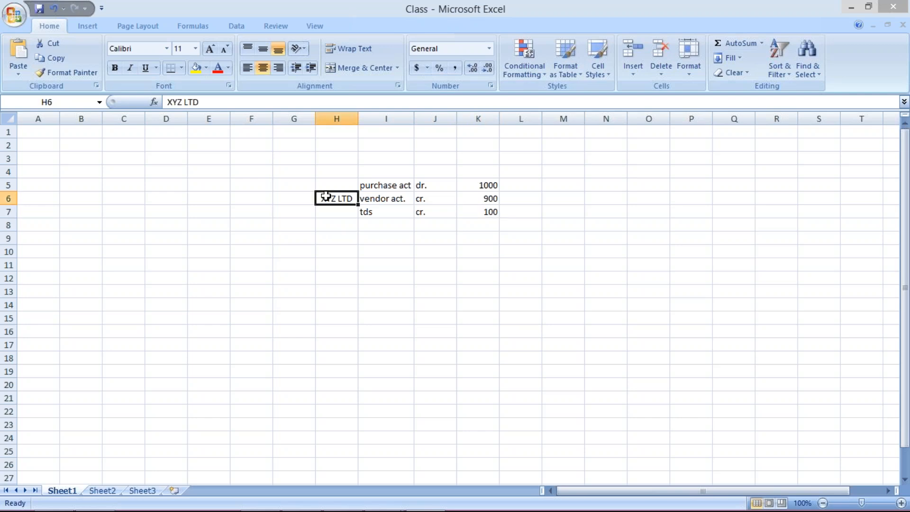
# Enter a 40% rate in cell L7 beside the TDS credit amount.
pyautogui.click(514, 211)
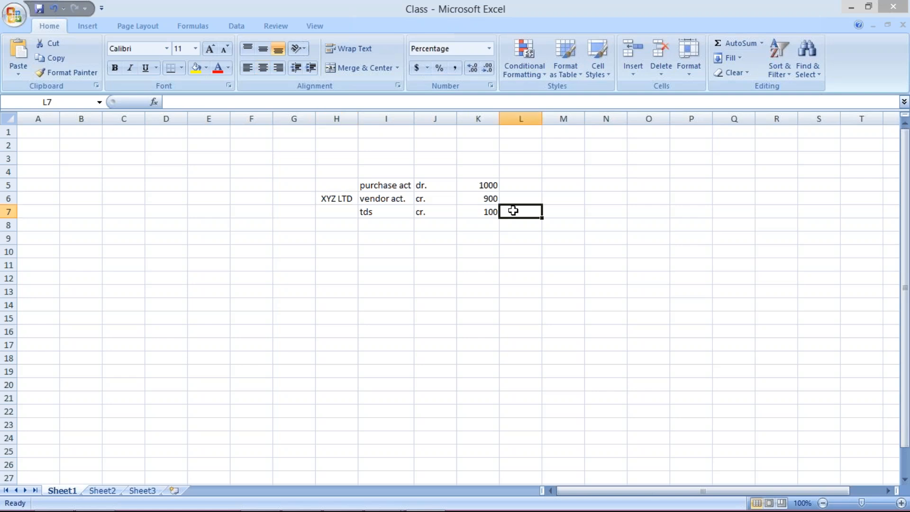
pyautogui.write('40')
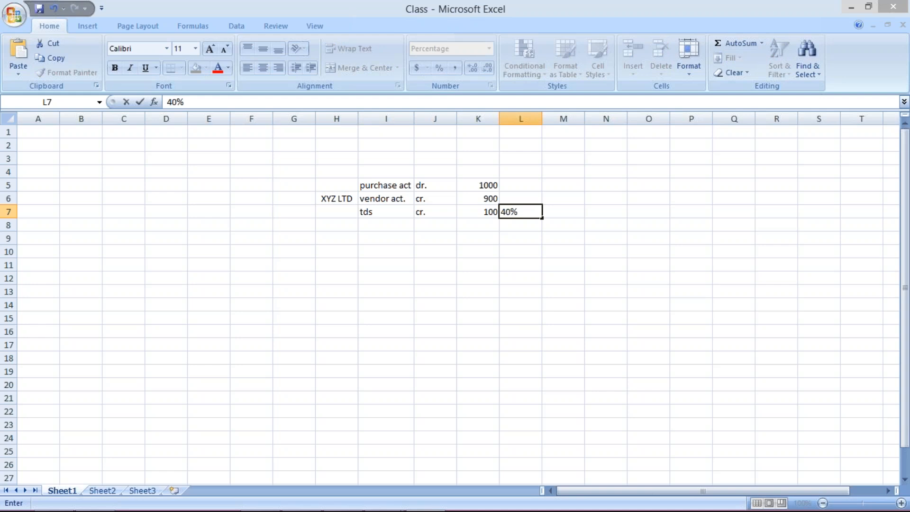
pyautogui.press('Return')
# Set the TDS credit amount in K7 to 60 and the vendor credit amount in K6 to 940.
pyautogui.click(488, 211)
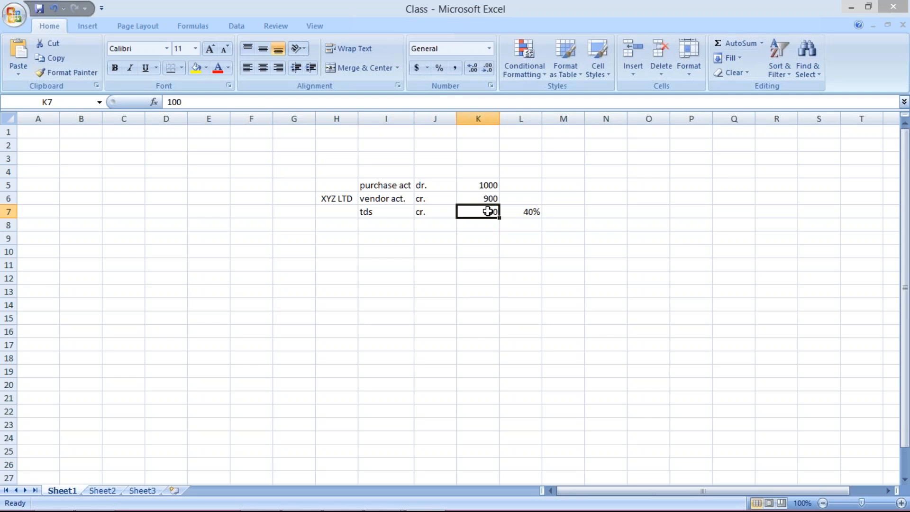
pyautogui.write('60')
pyautogui.press('Return')
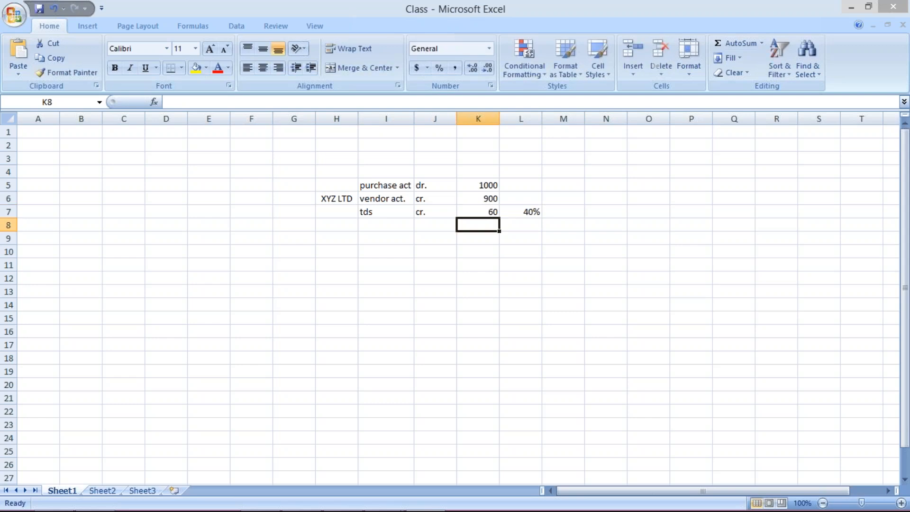
pyautogui.click(479, 199)
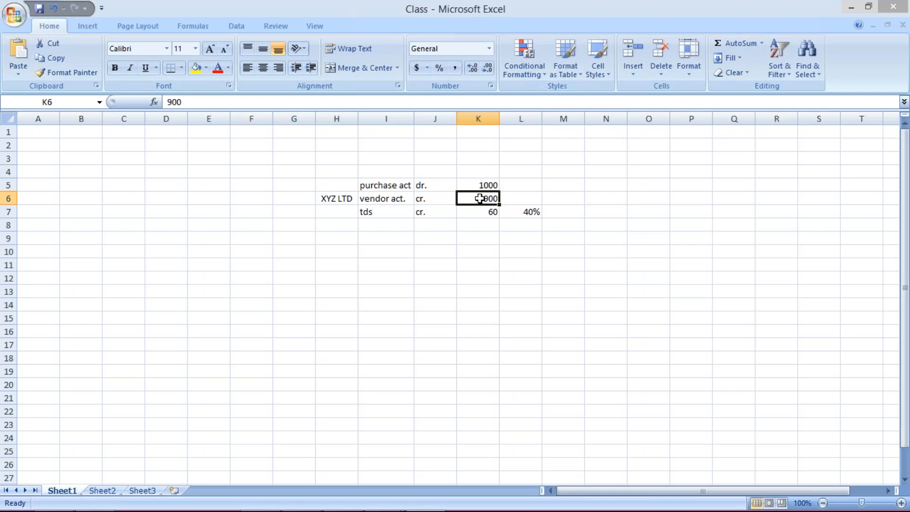
pyautogui.write('940')
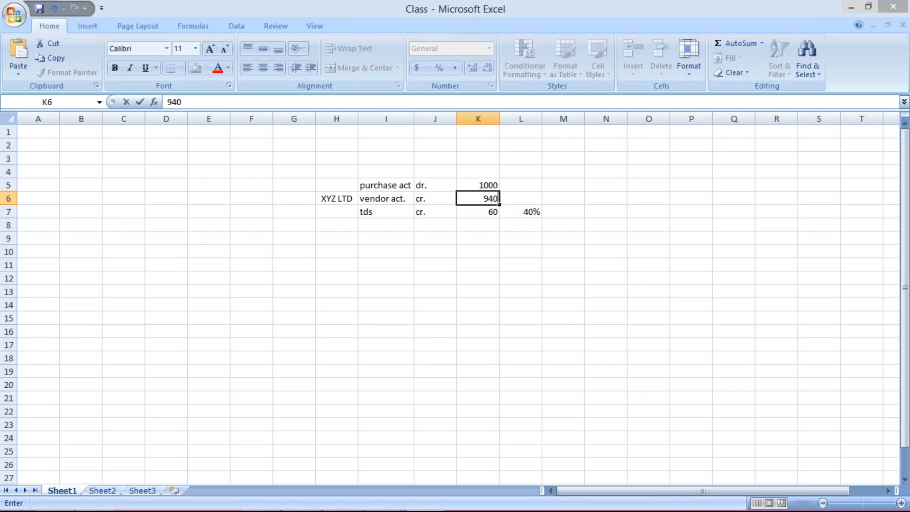
pyautogui.press('Return')
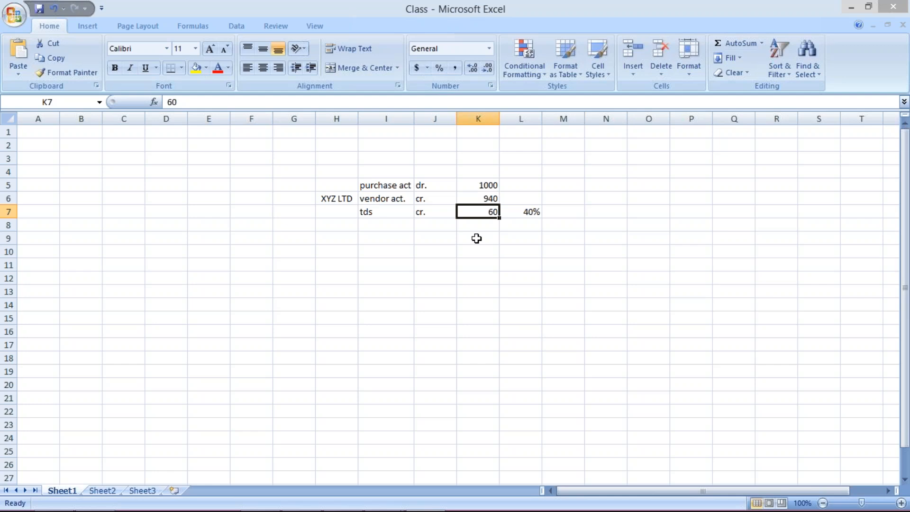
# Review the vendor credit in K6, the TDS credit in K7 and the rate in L7.
pyautogui.click(475, 199)
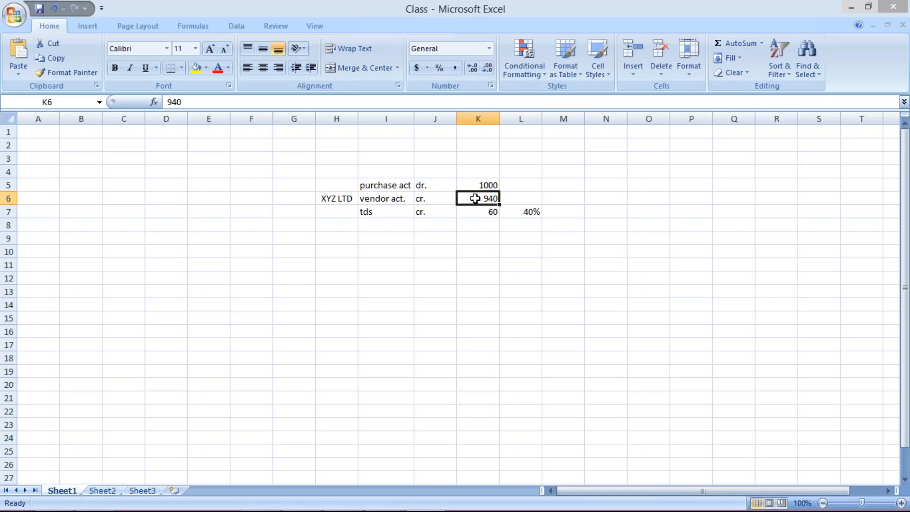
pyautogui.click(481, 214)
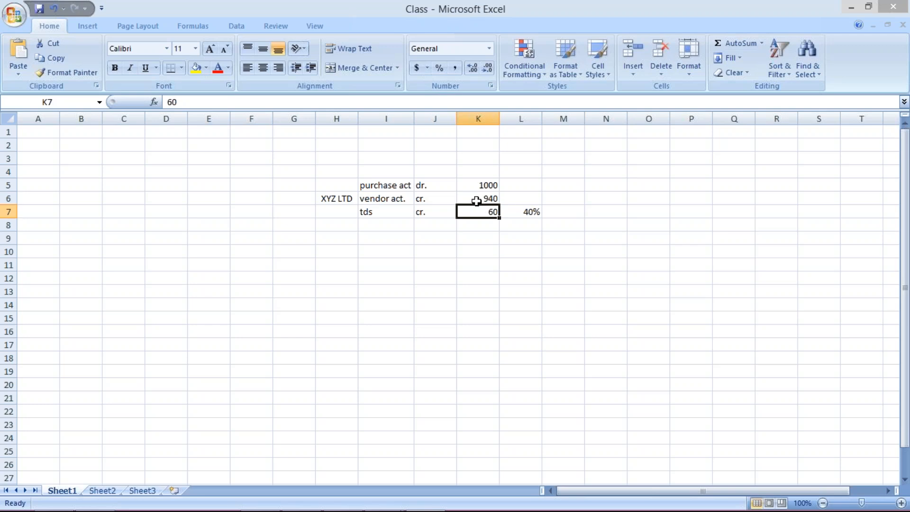
pyautogui.click(476, 201)
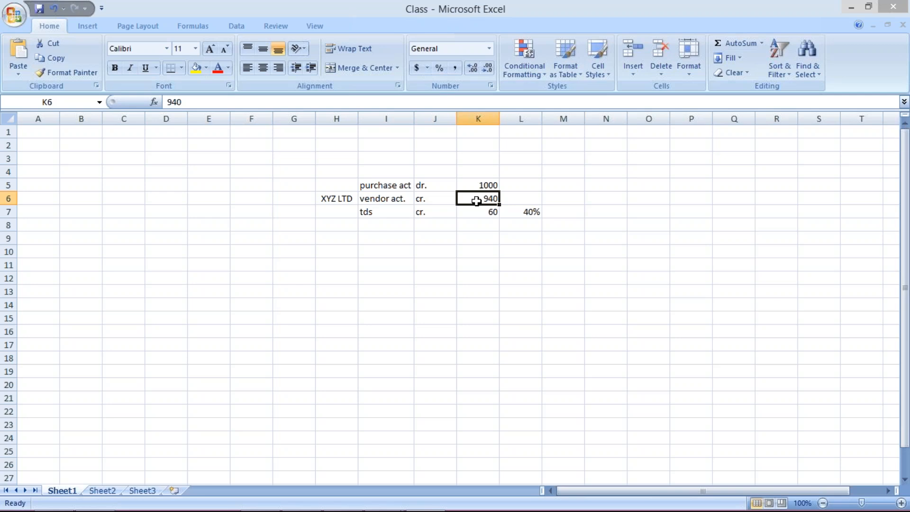
pyautogui.moveTo(382, 498)
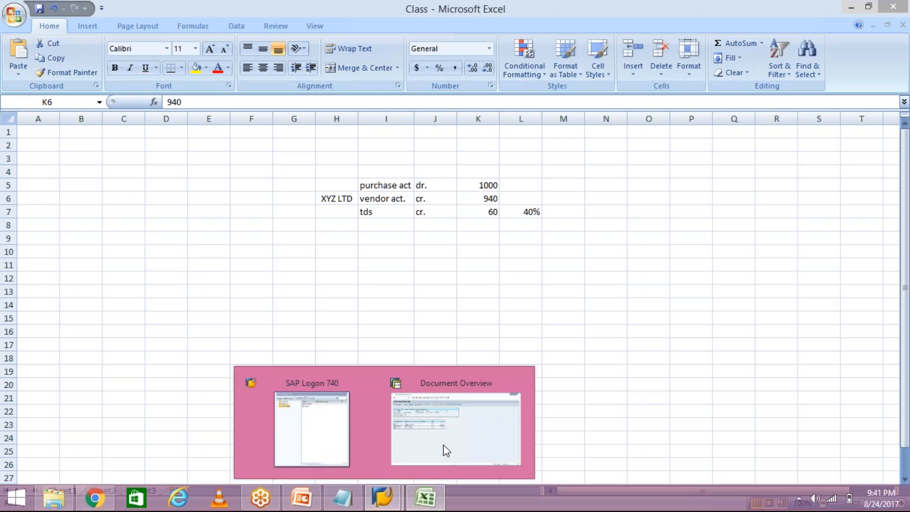
pyautogui.moveTo(434, 448)
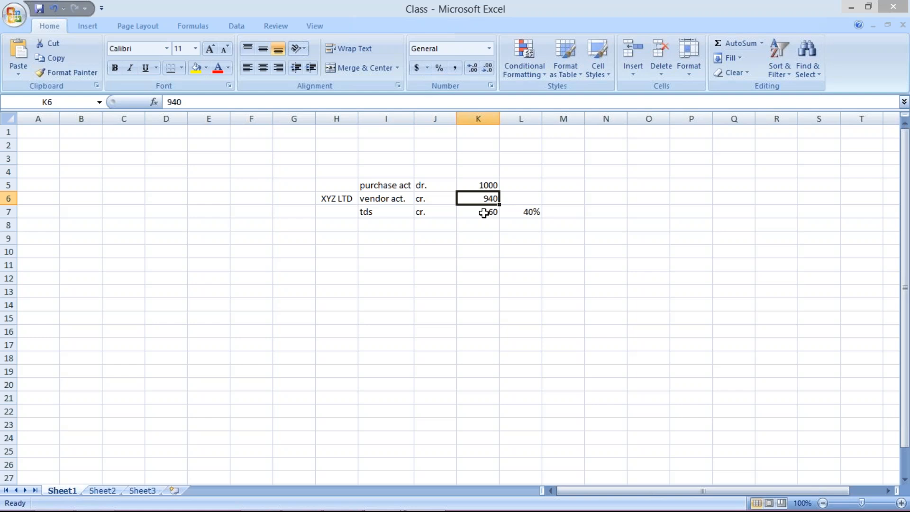
pyautogui.click(483, 212)
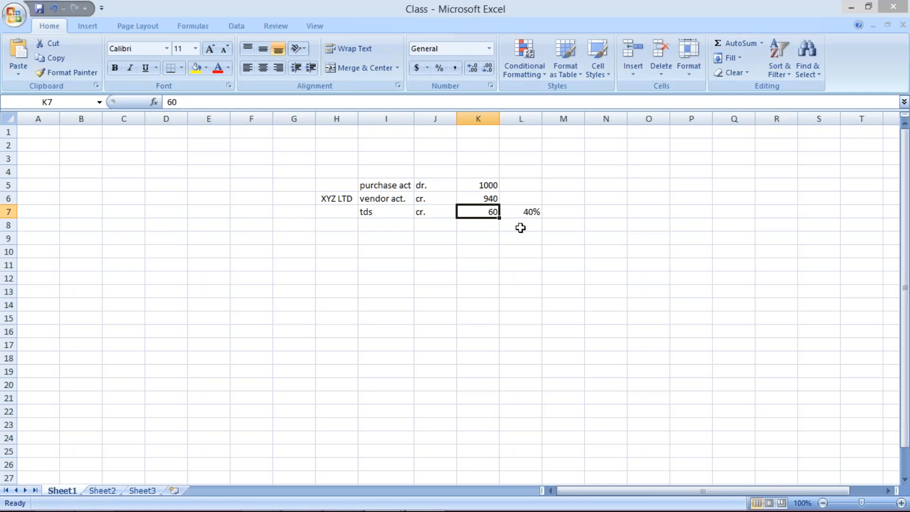
pyautogui.click(528, 212)
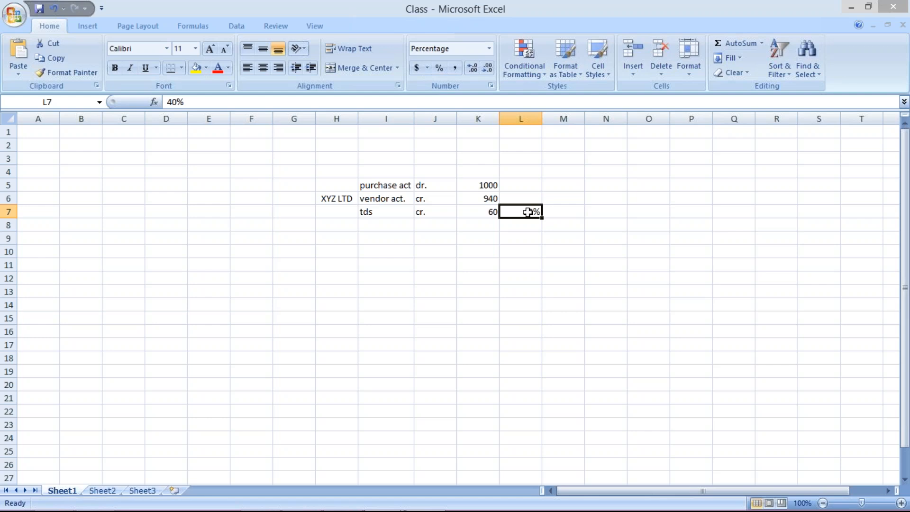
# Enter the period dates 01.01.2017 in cell K9 and 31.12.2017 in cell L9.
pyautogui.click(467, 241)
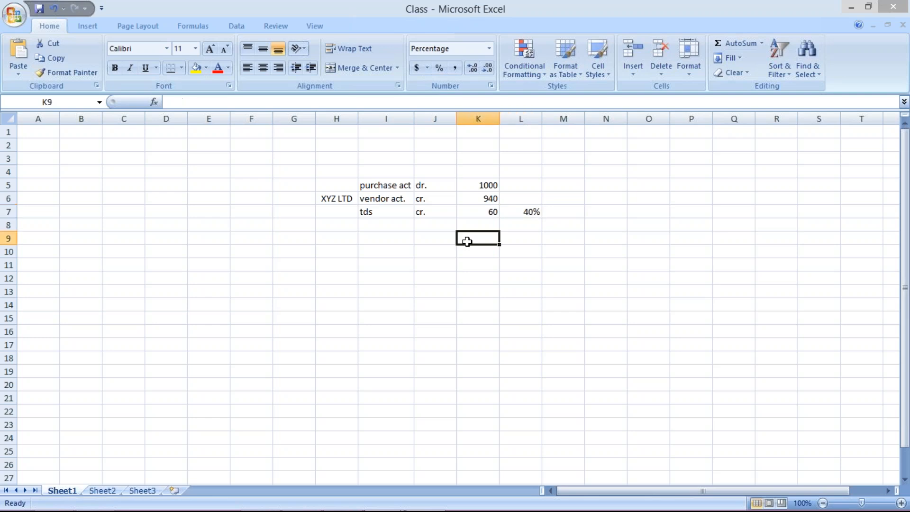
pyautogui.write('01.01.20')
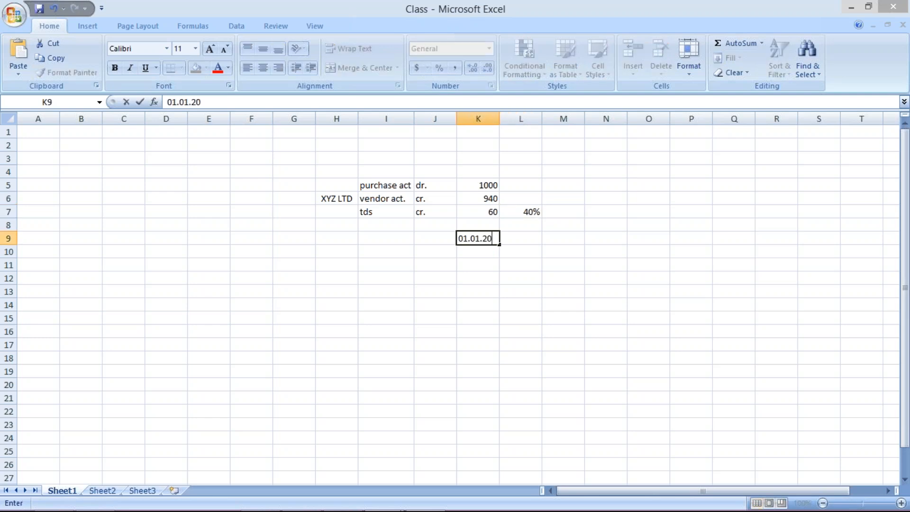
pyautogui.write('17')
pyautogui.press('Tab')
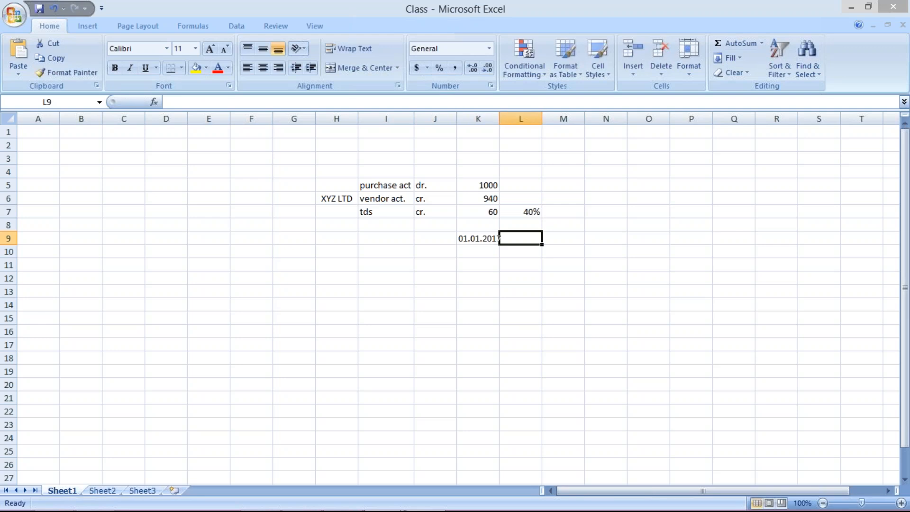
pyautogui.write('31.2')
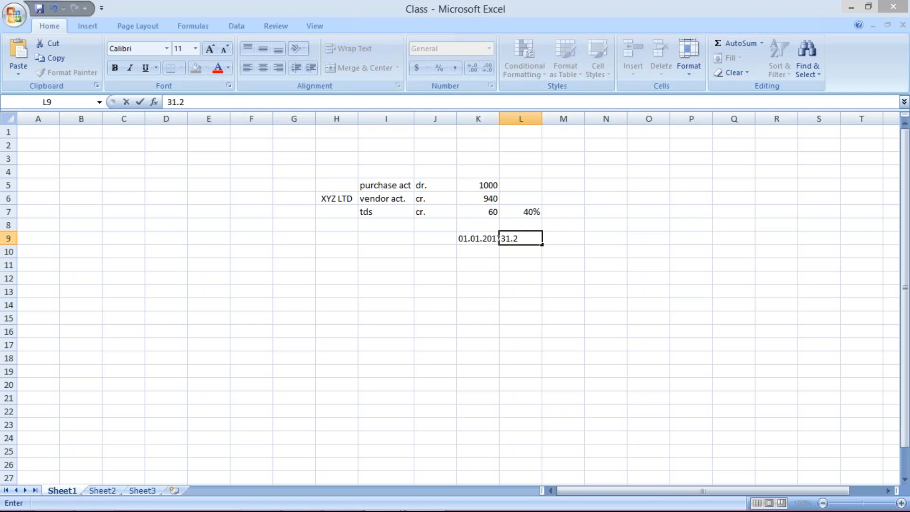
pyautogui.press('BackSpace')
pyautogui.write('12.2017')
pyautogui.press('Return')
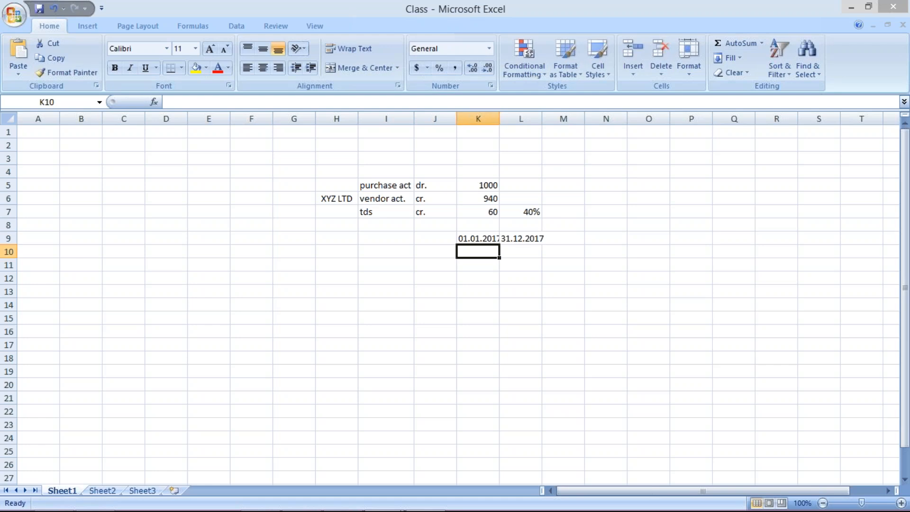
# Fit the widths of columns K and L to their contents, and go over the start and end dates in row 9.
pyautogui.doubleClick(541, 118)
pyautogui.doubleClick(501, 116)
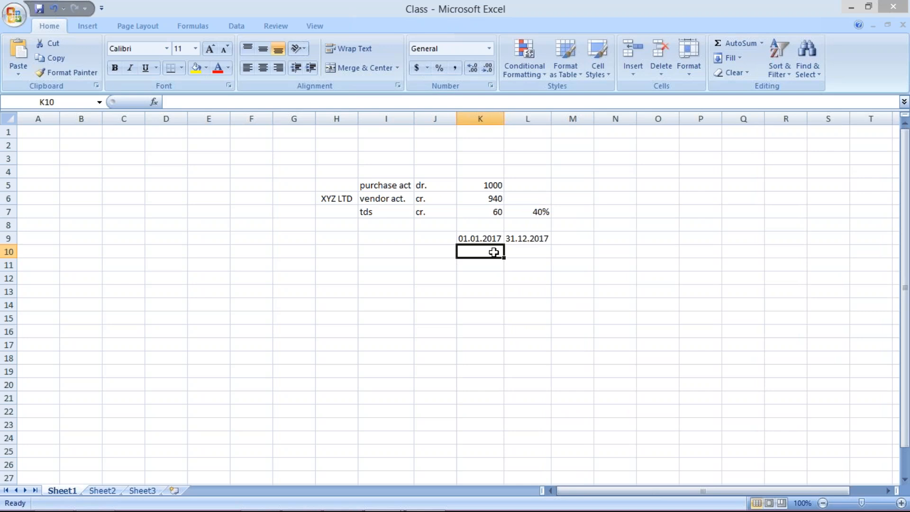
pyautogui.click(486, 236)
pyautogui.click(524, 237)
pyautogui.click(480, 240)
pyautogui.click(535, 237)
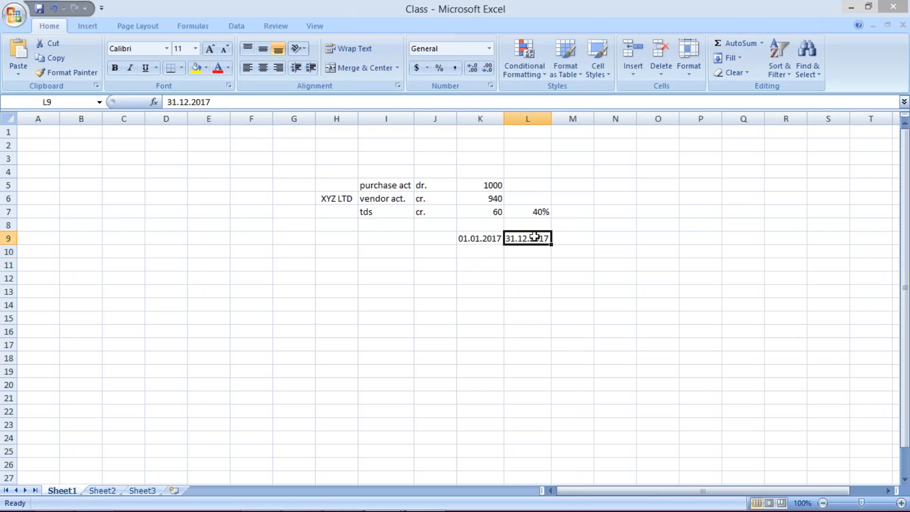
# Enter 50 in cell M7 and 55 in cell N7, beside the TDS rate.
pyautogui.click(534, 213)
pyautogui.moveTo(478, 238); pyautogui.dragTo(526, 238)
pyautogui.click(483, 213)
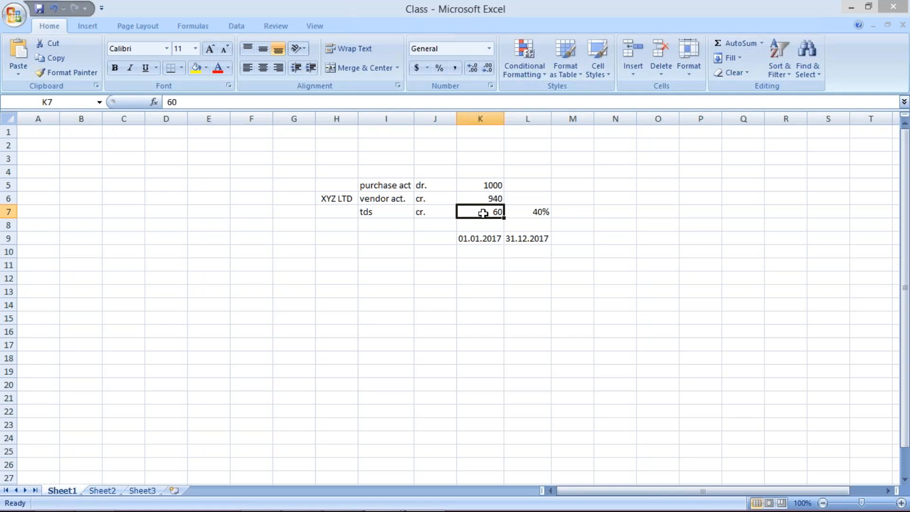
pyautogui.click(567, 213)
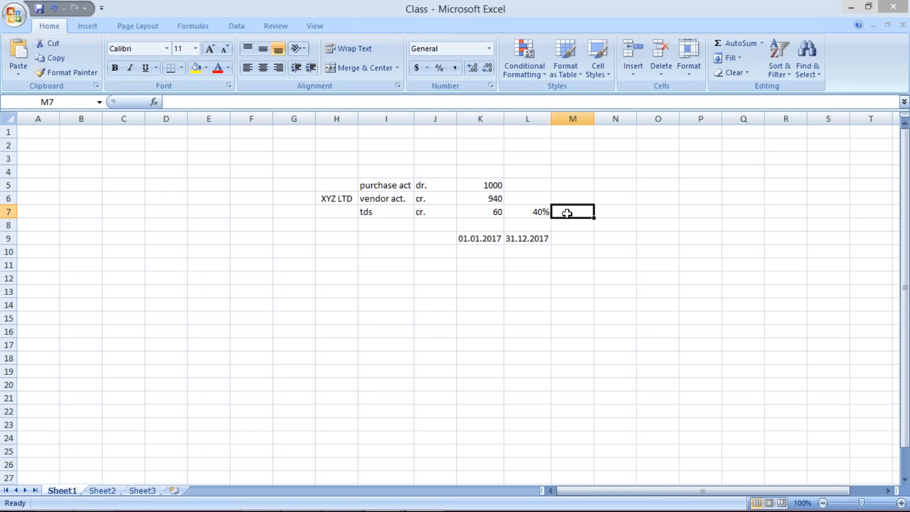
pyautogui.write('50')
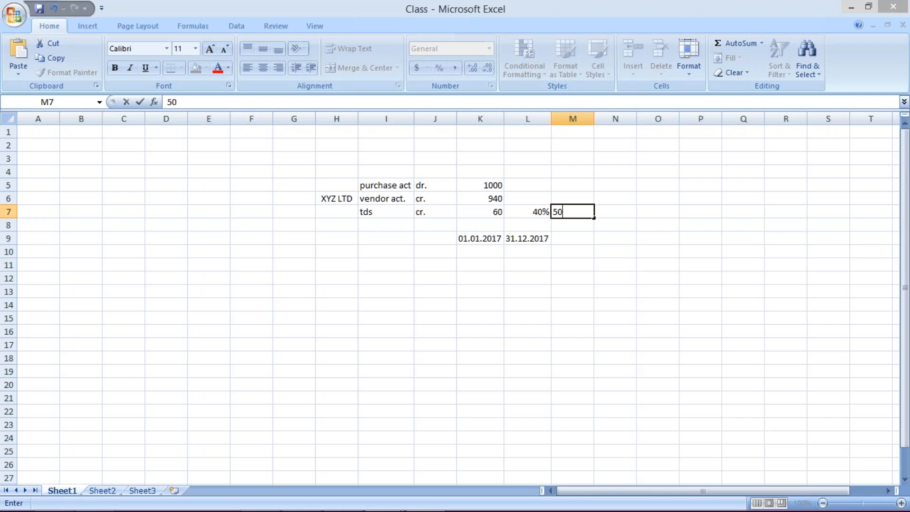
pyautogui.press('Return')
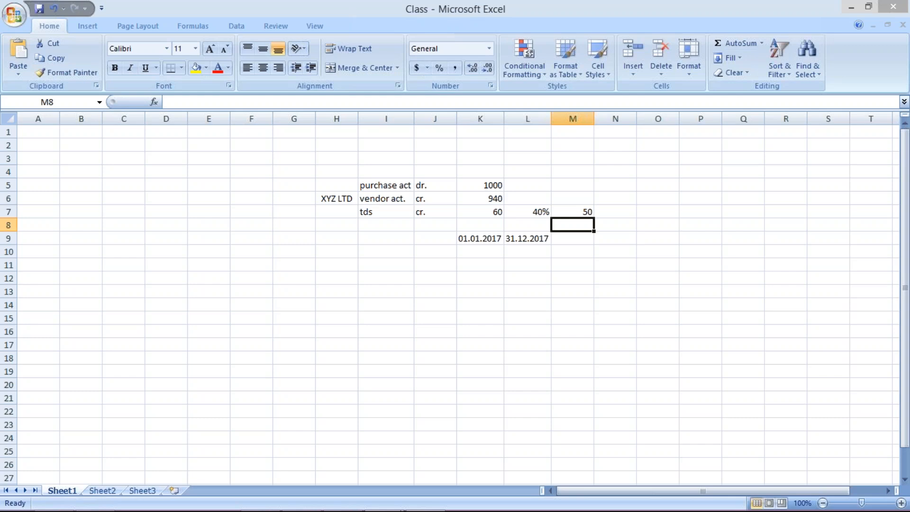
pyautogui.click(601, 210)
pyautogui.write('55')
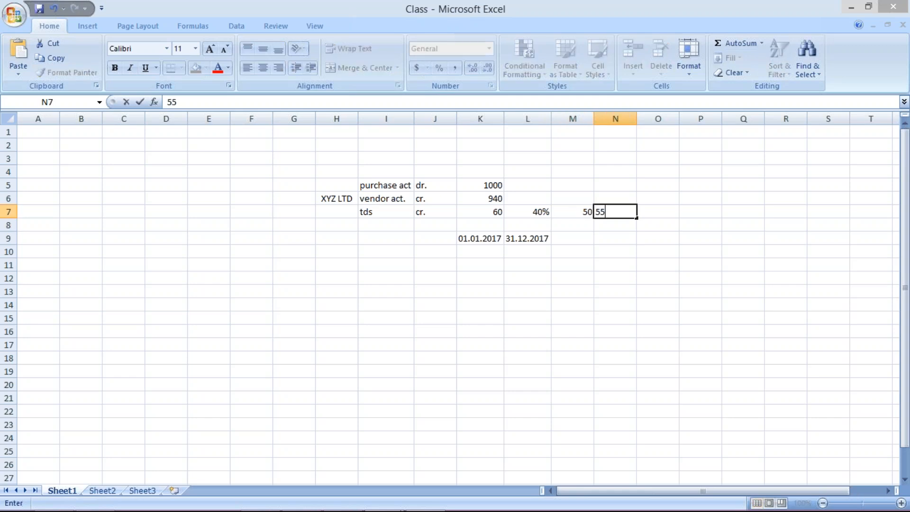
pyautogui.press('Return')
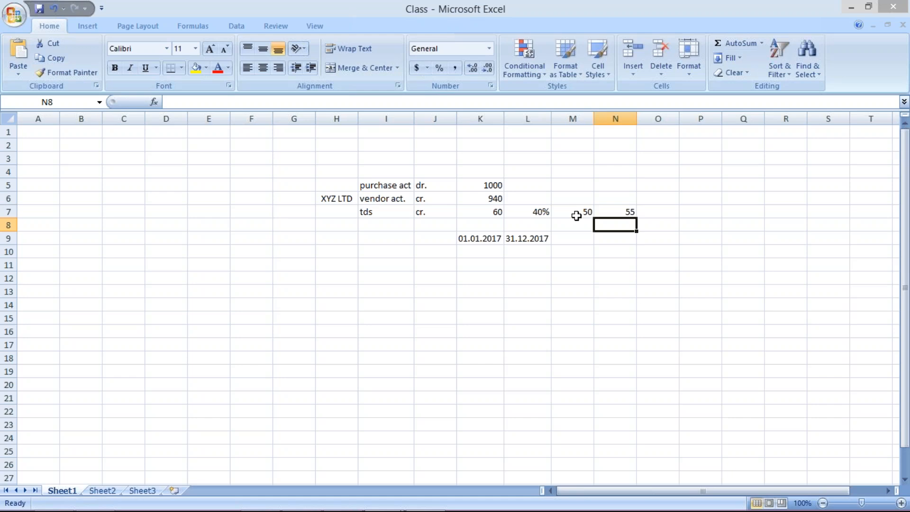
# Set the value in cell M7 to 70.
pyautogui.click(577, 211)
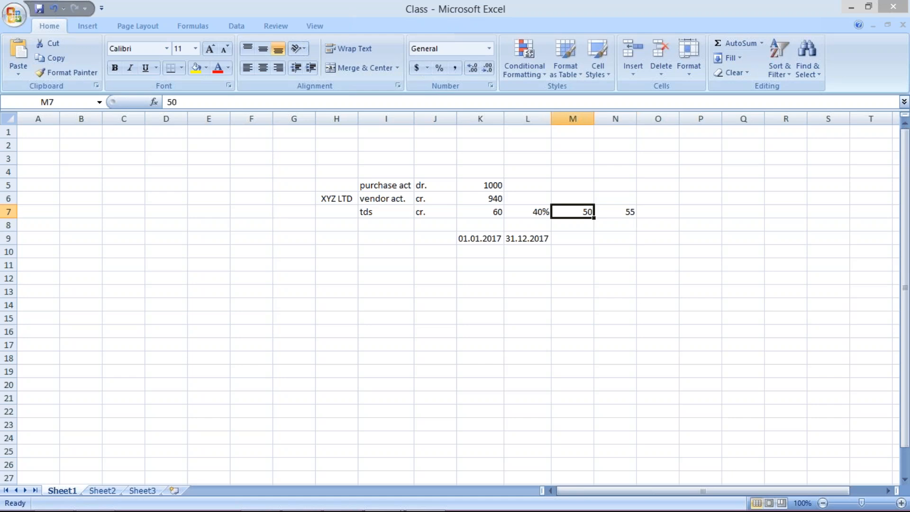
pyautogui.write('70')
pyautogui.press('Return')
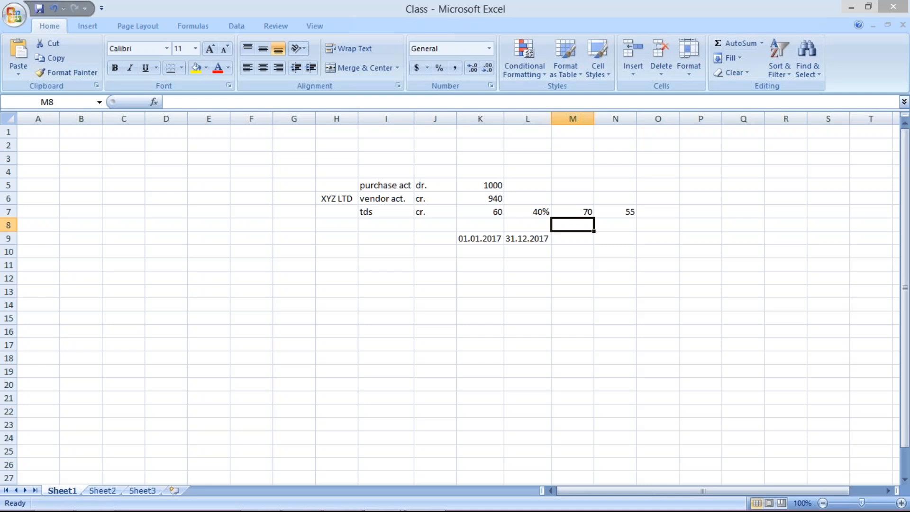
pyautogui.click(486, 216)
# Enter the column labels A, B, C, D, E and F across cells H13 to M13.
pyautogui.click(342, 289)
pyautogui.write('A')
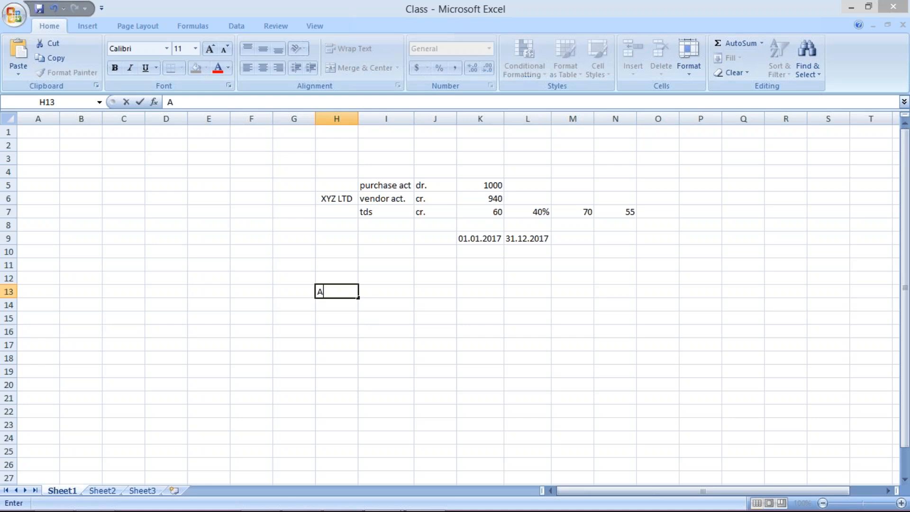
pyautogui.press('Tab')
pyautogui.write('B')
pyautogui.press('Tab')
pyautogui.write('C')
pyautogui.press('Tab')
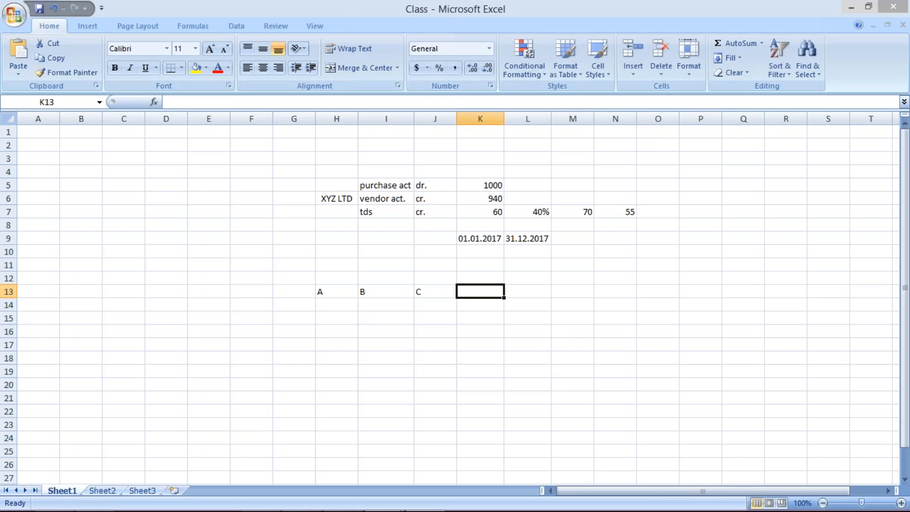
pyautogui.write('D')
pyautogui.press('Tab')
pyautogui.write('E')
pyautogui.press('Tab')
pyautogui.write('F')
pyautogui.press('Return')
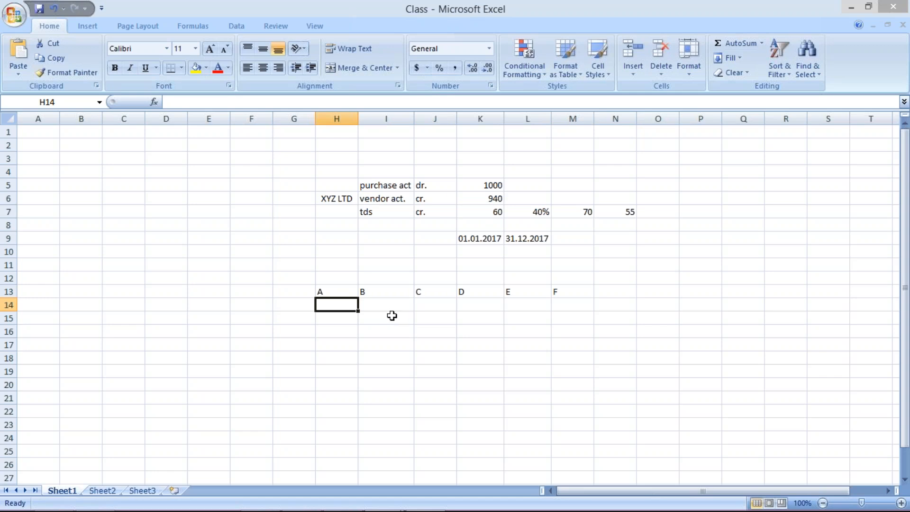
# Enter 10 under each of the labels A to F, in cells H14 to M14.
pyautogui.write('10')
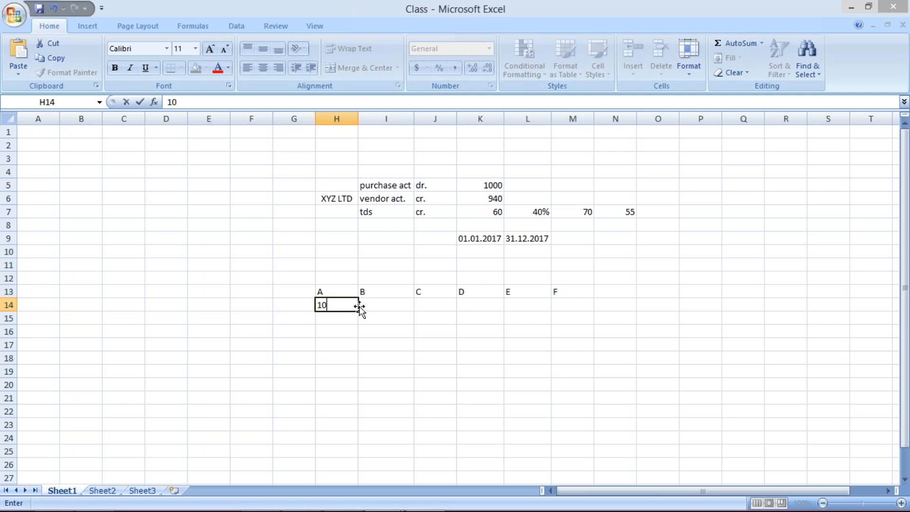
pyautogui.press('Tab')
pyautogui.write('10')
pyautogui.press('Tab')
pyautogui.write('10')
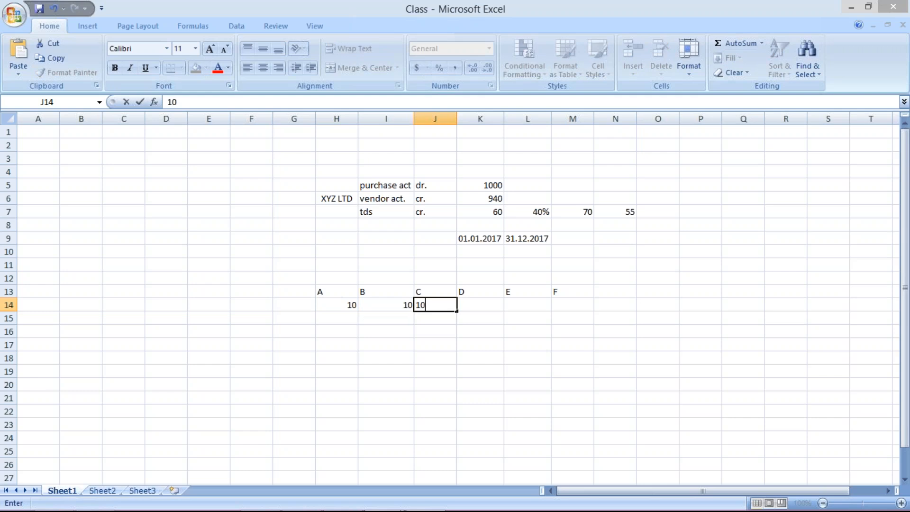
pyautogui.press('Tab')
pyautogui.write('10')
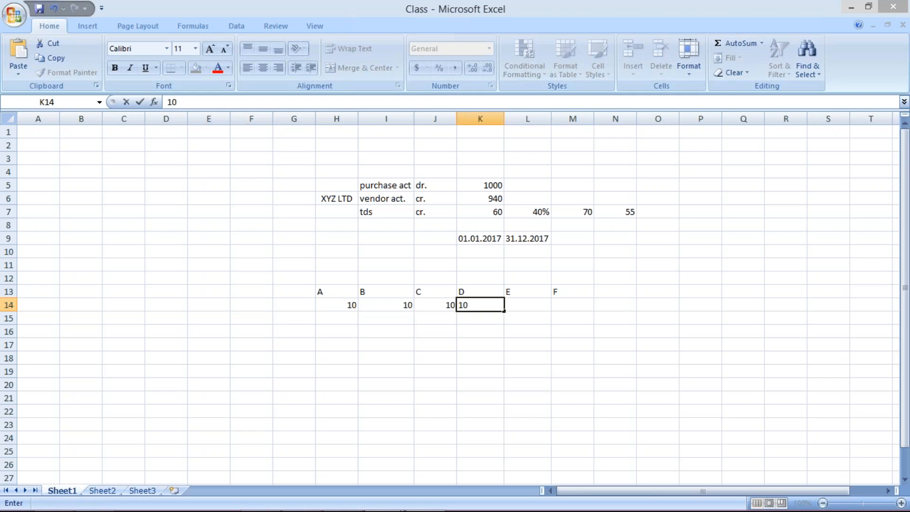
pyautogui.press('Tab')
pyautogui.write('10')
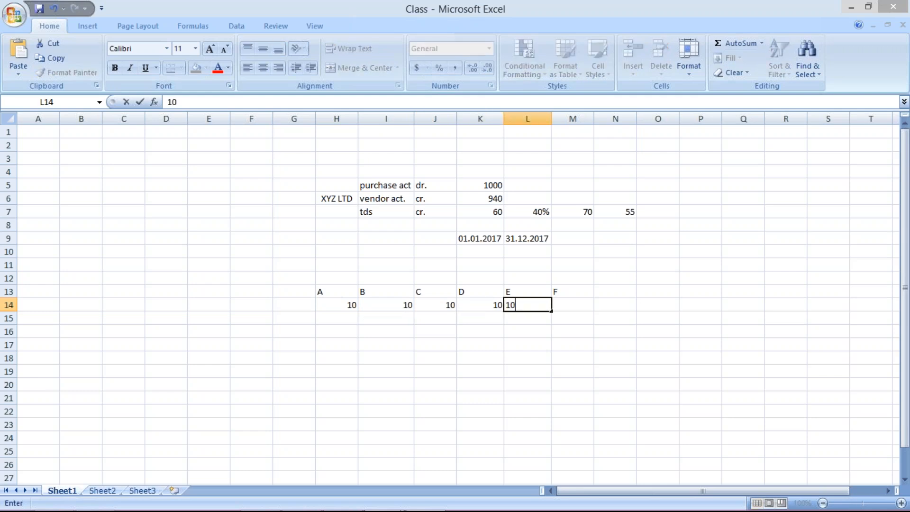
pyautogui.press('Tab')
pyautogui.write('10')
pyautogui.press('Return')
# Center the labels and values in the range H13:M14 horizontally.
pyautogui.moveTo(341, 285); pyautogui.dragTo(575, 305)
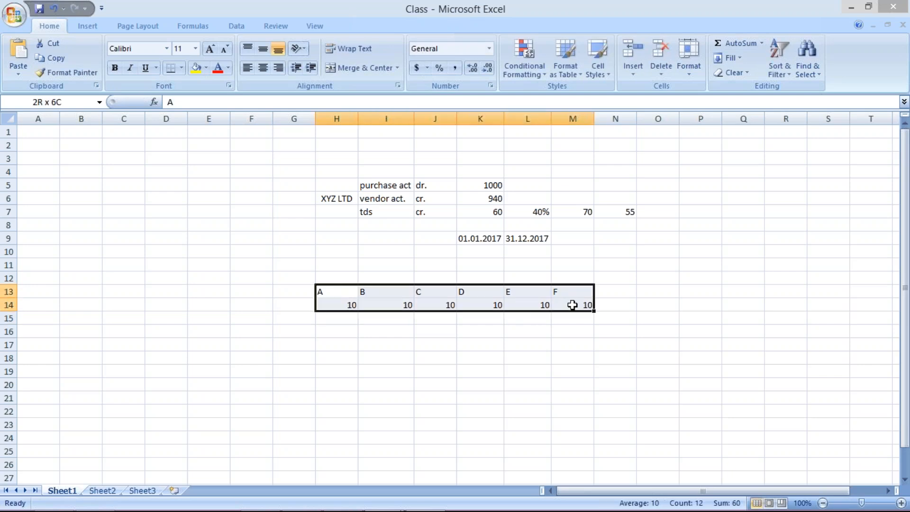
pyautogui.click(263, 69)
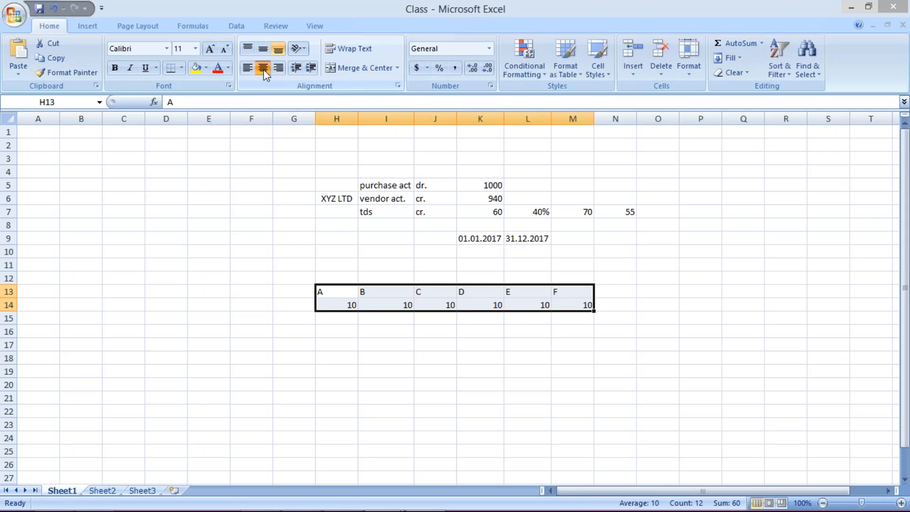
pyautogui.click(330, 320)
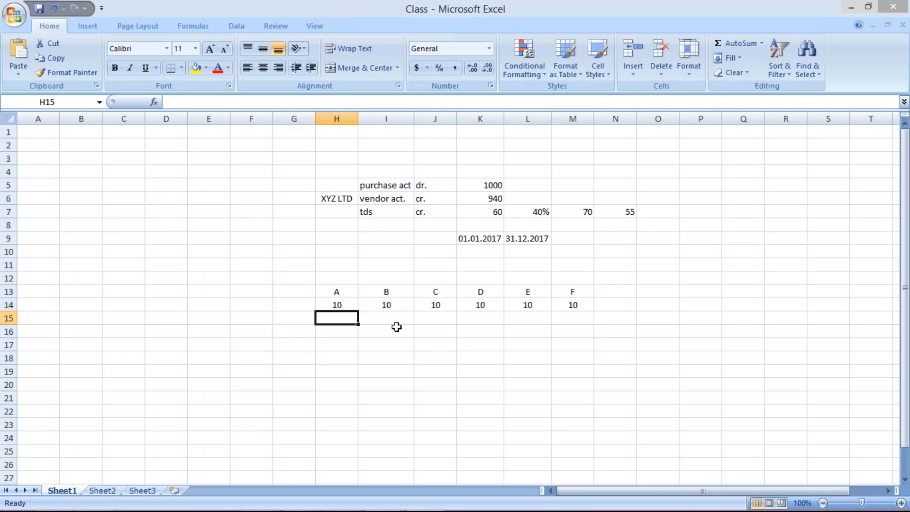
# Enter 40 in cell J15, under column label C.
pyautogui.click(438, 319)
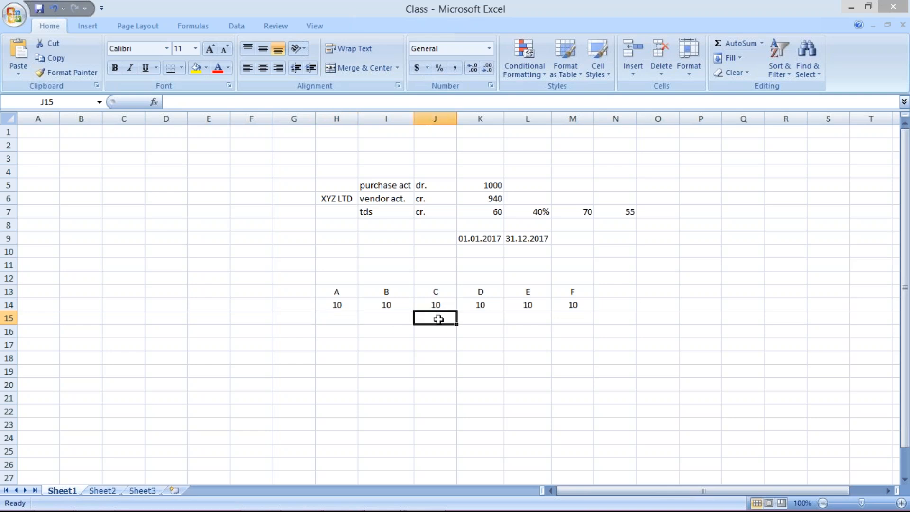
pyautogui.write('40')
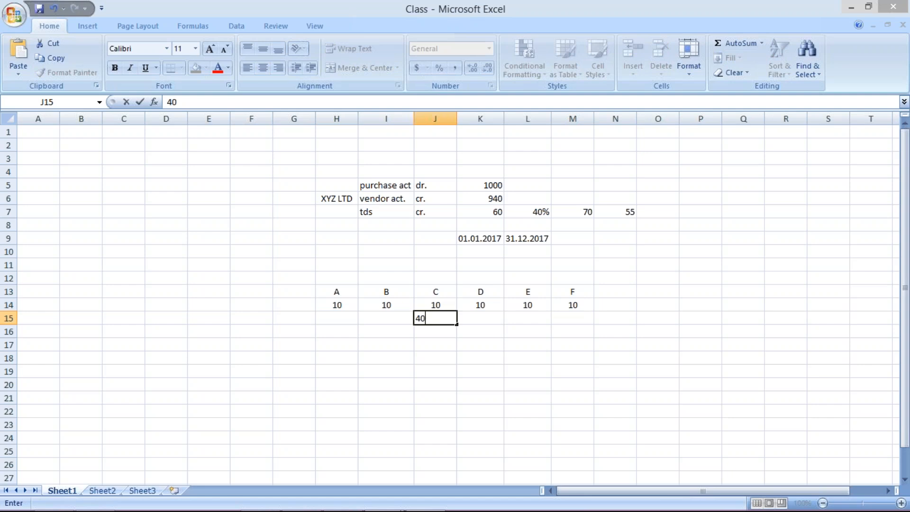
pyautogui.press('Return')
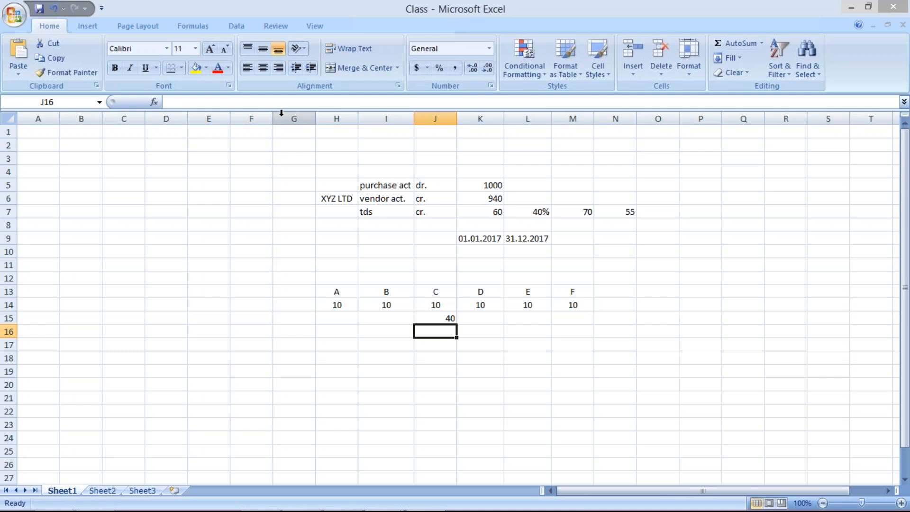
# Center the contents of all cells on the sheet horizontally.
pyautogui.click(8, 118)
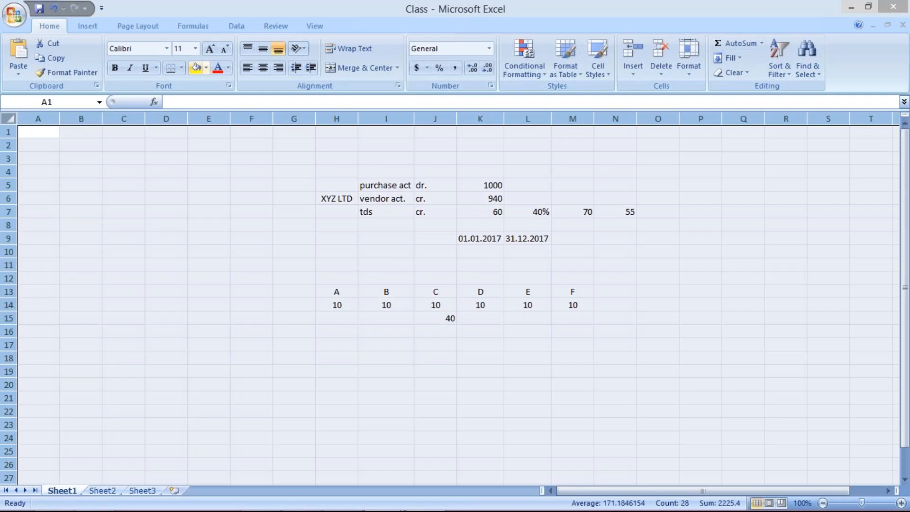
pyautogui.click(263, 70)
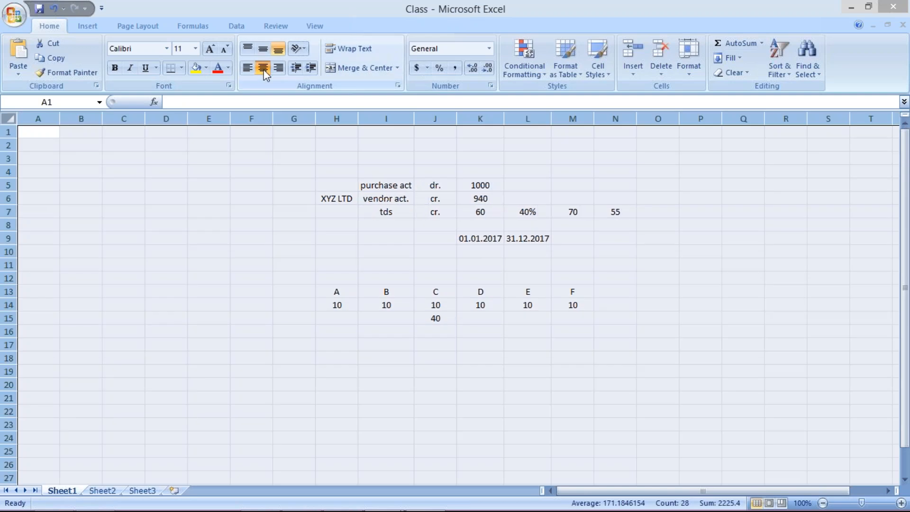
pyautogui.click(454, 342)
# Set the rate in cell J15 to 40%.
pyautogui.click(445, 318)
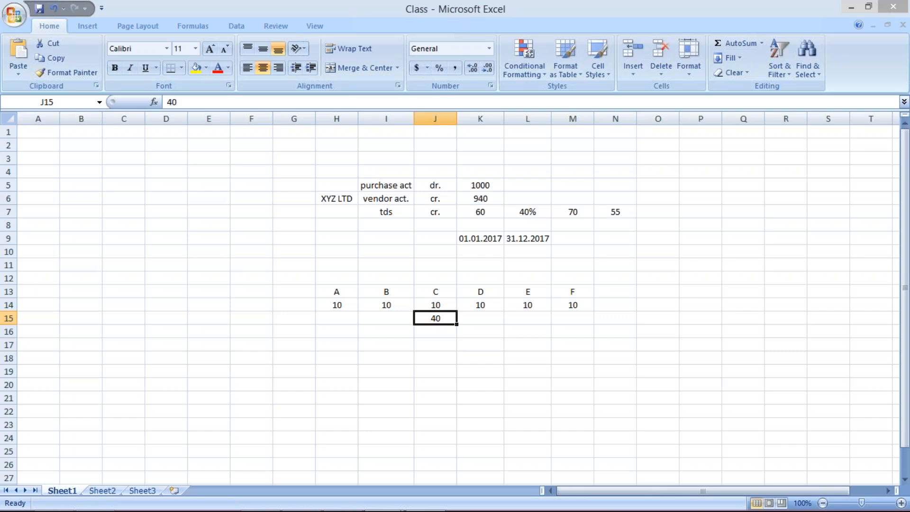
pyautogui.write('40%')
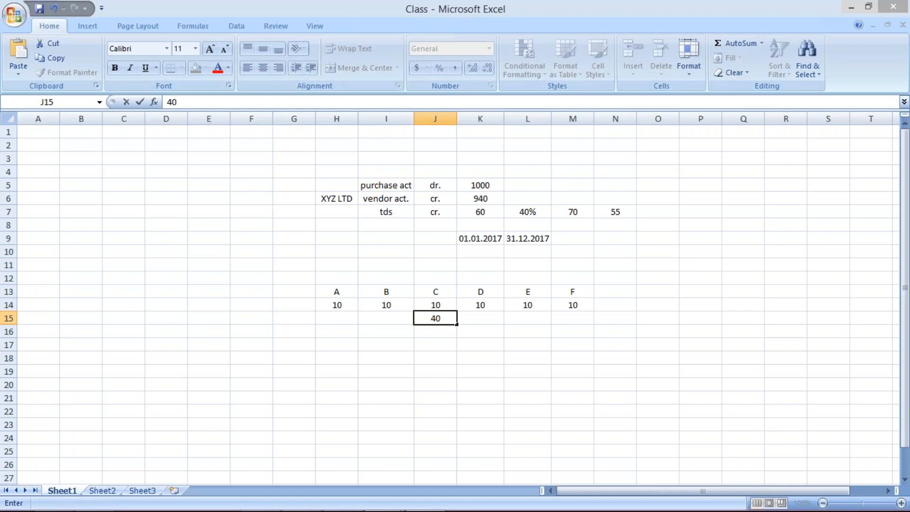
pyautogui.press('Return')
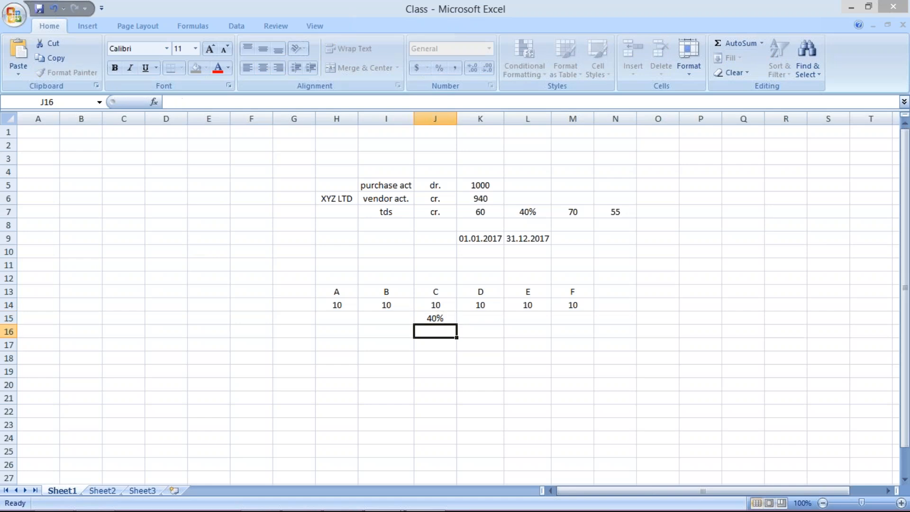
# Go over the values under labels A to F in row 14.
pyautogui.click(510, 332)
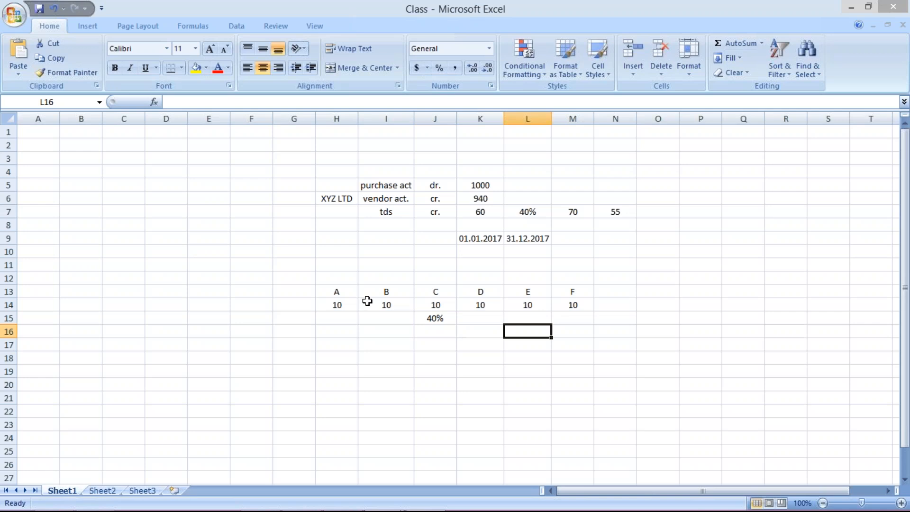
pyautogui.click(367, 301)
pyautogui.click(337, 298)
pyautogui.click(396, 308)
pyautogui.click(453, 315)
pyautogui.click(558, 301)
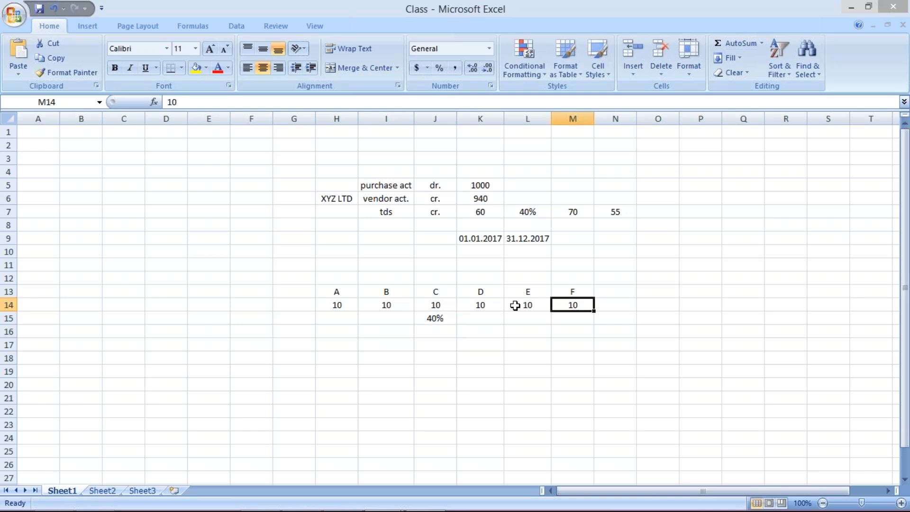
pyautogui.click(514, 306)
pyautogui.click(498, 306)
pyautogui.click(441, 306)
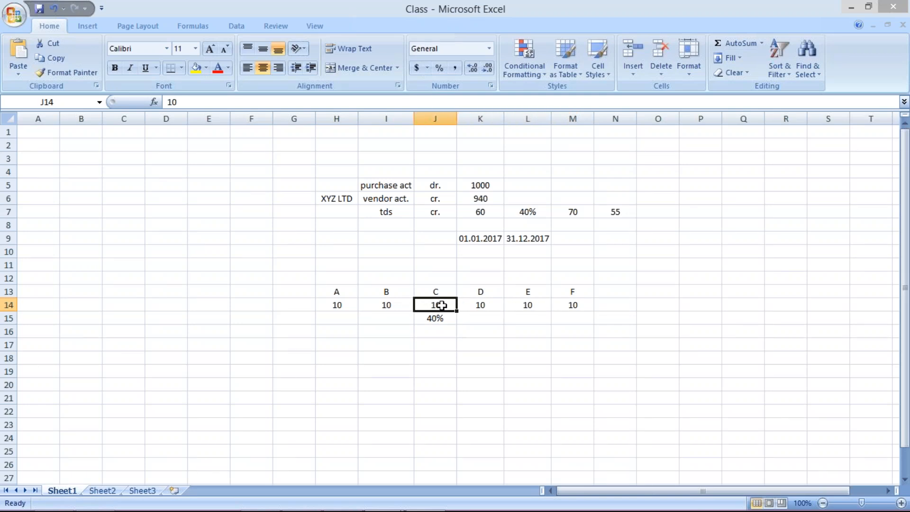
pyautogui.click(380, 302)
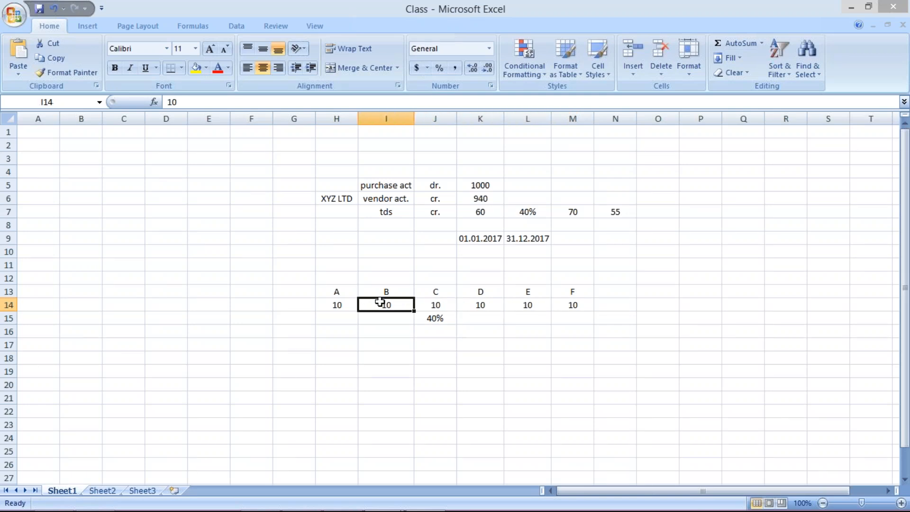
# Set the value under label C in cell J14 to 6, and check it against E's value and the rate in J15.
pyautogui.click(444, 306)
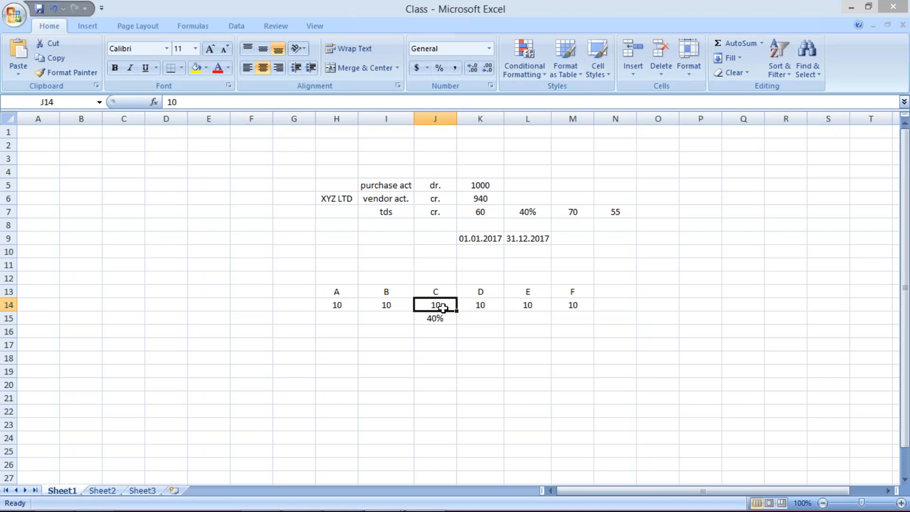
pyautogui.write('6')
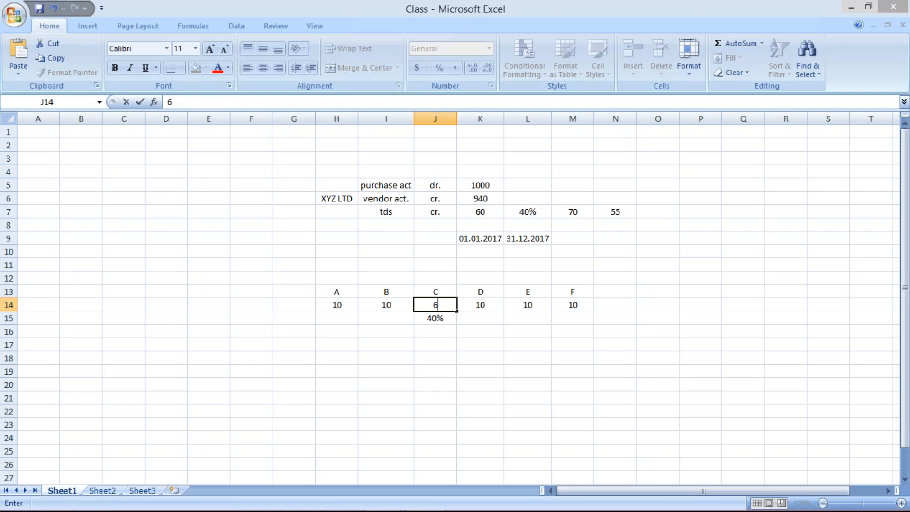
pyautogui.press('Return')
pyautogui.press('Up')
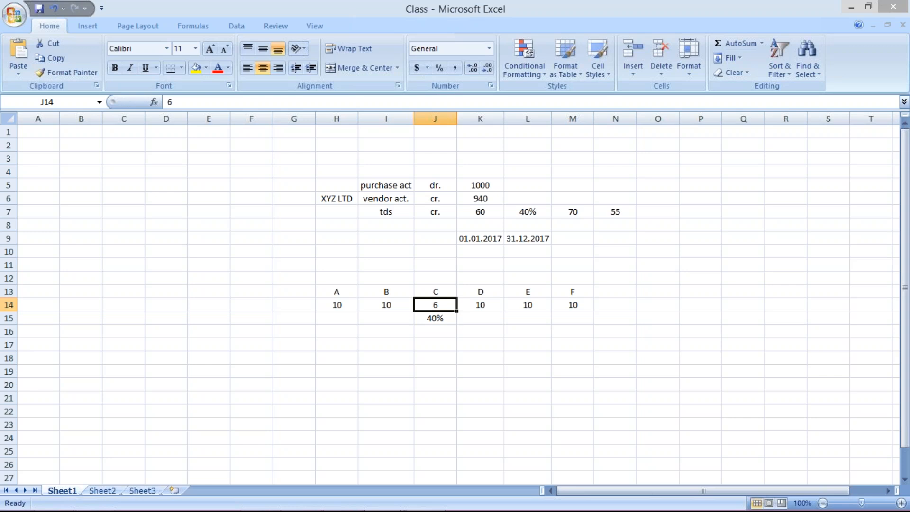
pyautogui.click(527, 304)
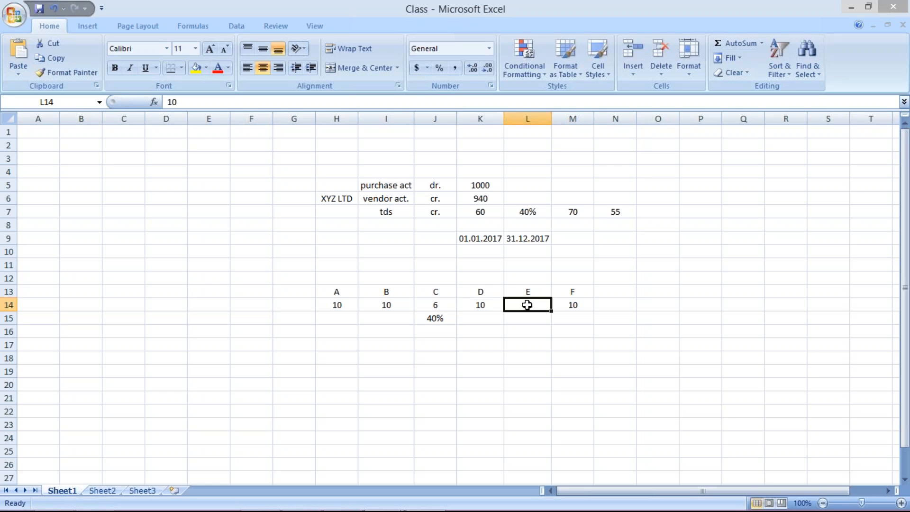
pyautogui.click(425, 319)
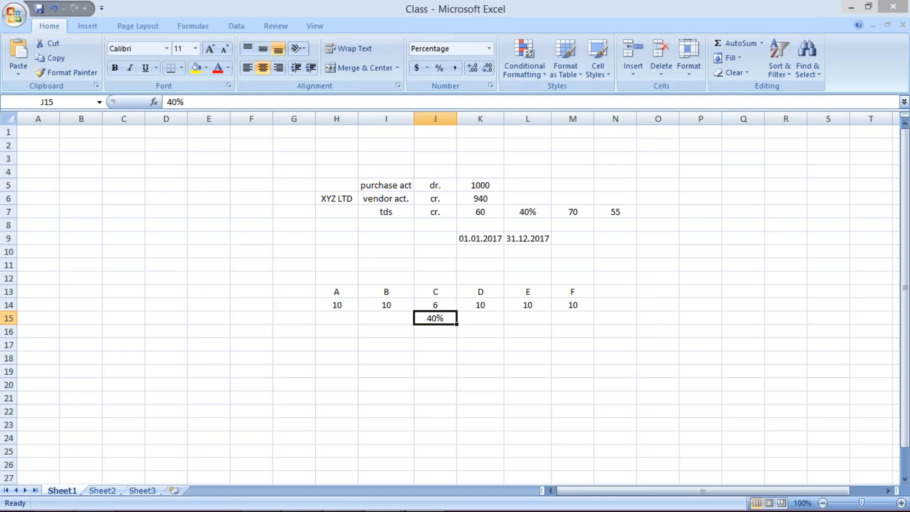
# Set the rate in cell J15 to 50% and the value under label C in cell J14 to 5.
pyautogui.write('50')
pyautogui.press('Return')
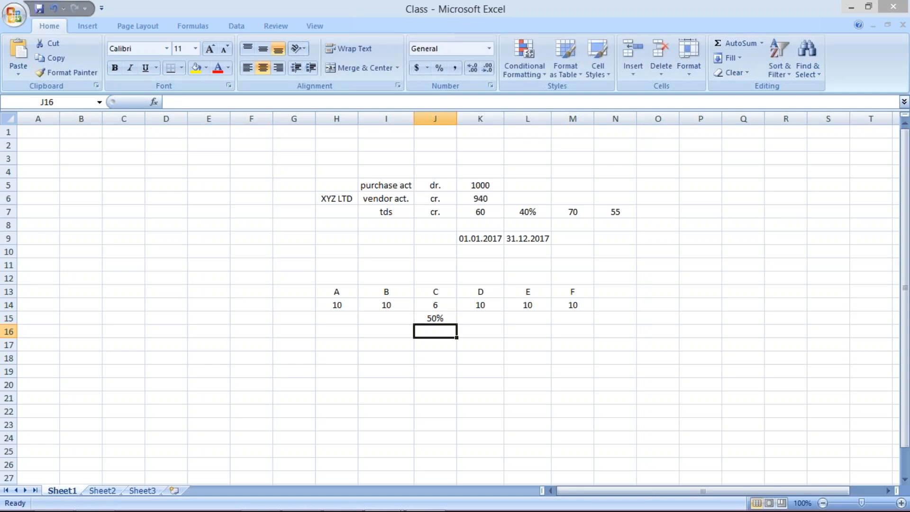
pyautogui.click(433, 304)
pyautogui.write('5')
pyautogui.press('Return')
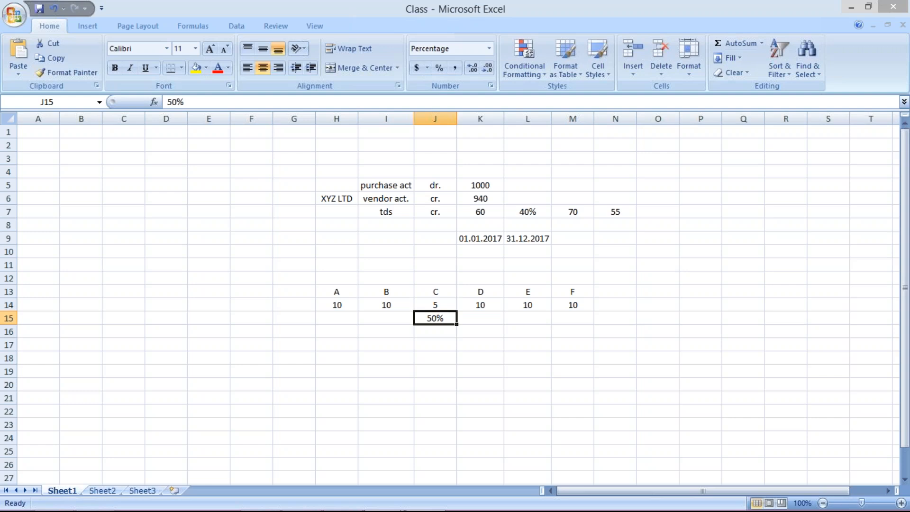
# Clear the rate in cell J15 and set the value under label C in cell J14 to 10.
pyautogui.press('Delete')
pyautogui.click(437, 306)
pyautogui.write('10')
pyautogui.press('Return')
# Clear the two extra values beside the tds rate in cells M7 and N7.
pyautogui.moveTo(573, 209); pyautogui.dragTo(617, 210)
pyautogui.press('Delete')
pyautogui.click(409, 223)
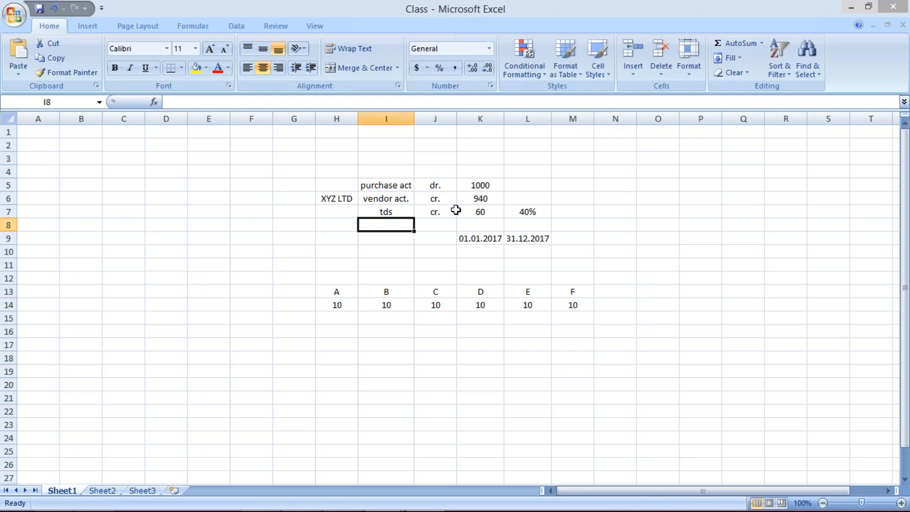
# Review the tds rate in L7 and the purchase, vendor and tds amounts in K5 to K7.
pyautogui.click(533, 212)
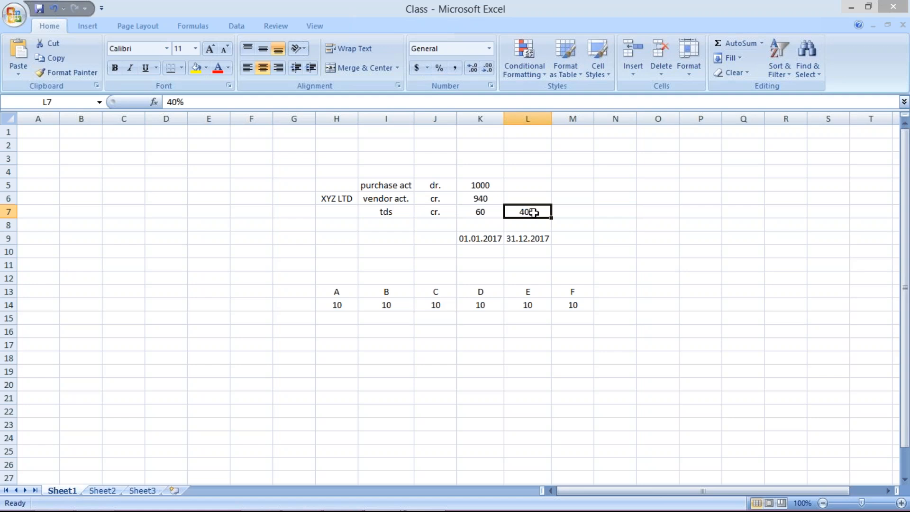
pyautogui.click(474, 215)
pyautogui.moveTo(471, 185); pyautogui.dragTo(474, 211)
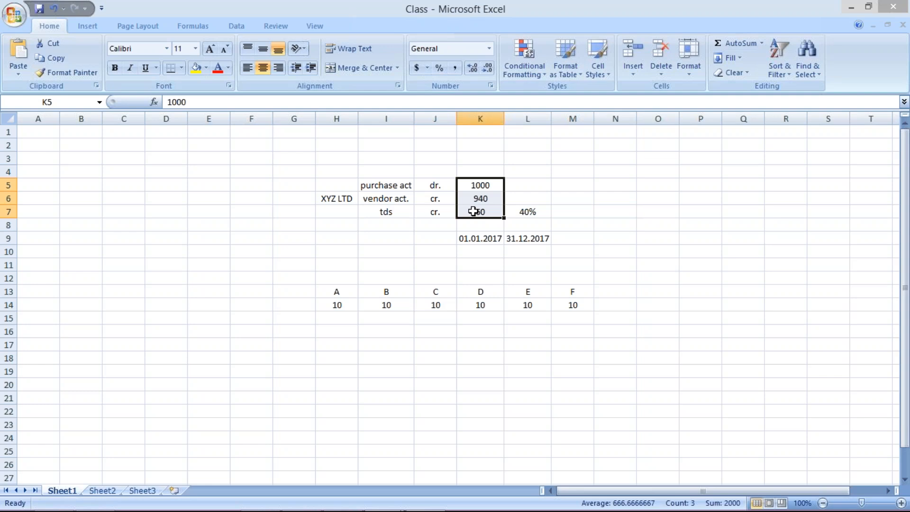
# Switch to SAP's Document Overview of the simulated vendor invoice and close that session window.
pyautogui.click(384, 497)
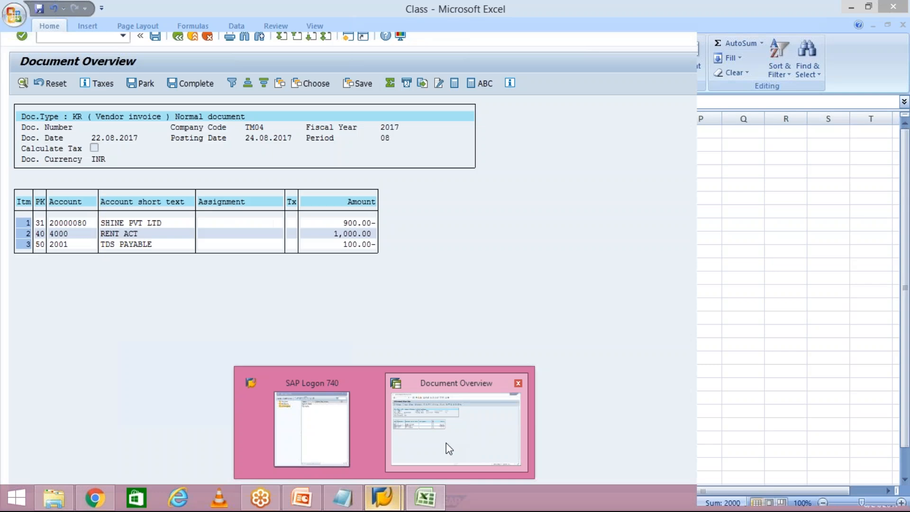
pyautogui.click(445, 443)
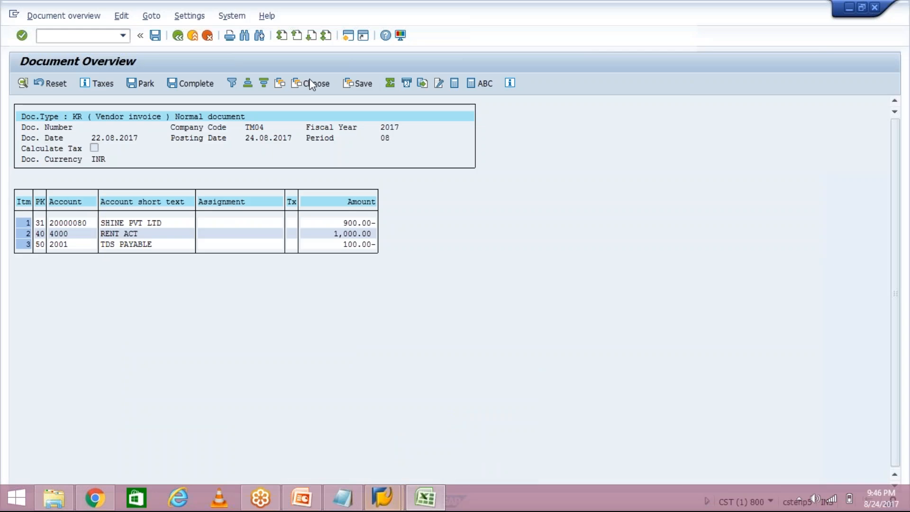
pyautogui.click(875, 6)
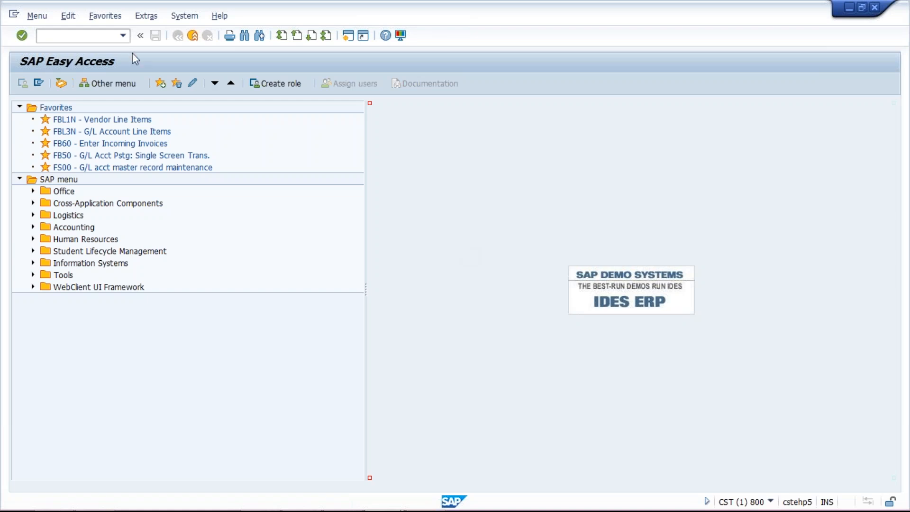
# Start transaction FB60 and enter vendor SHINE PVT LTD with invoice date 22.08.2017.
pyautogui.click(124, 36)
pyautogui.click(115, 46)
pyautogui.press('Return')
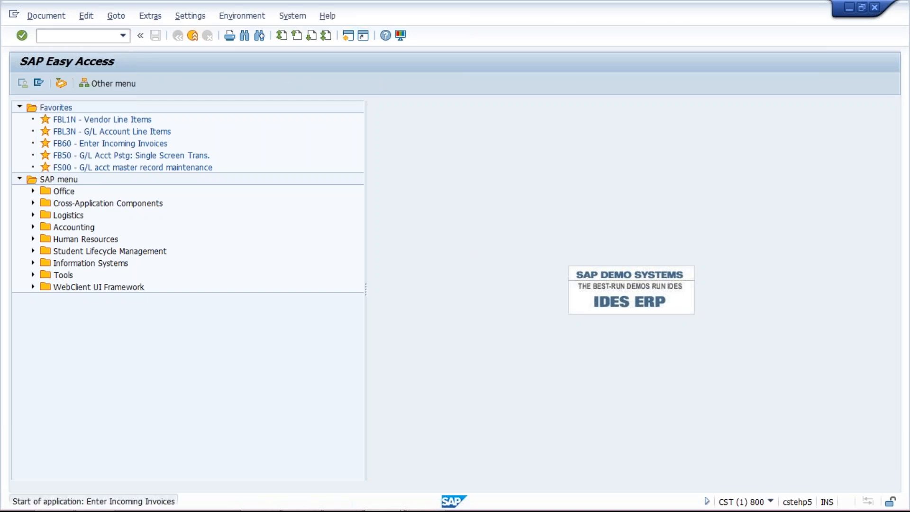
pyautogui.press('Down')
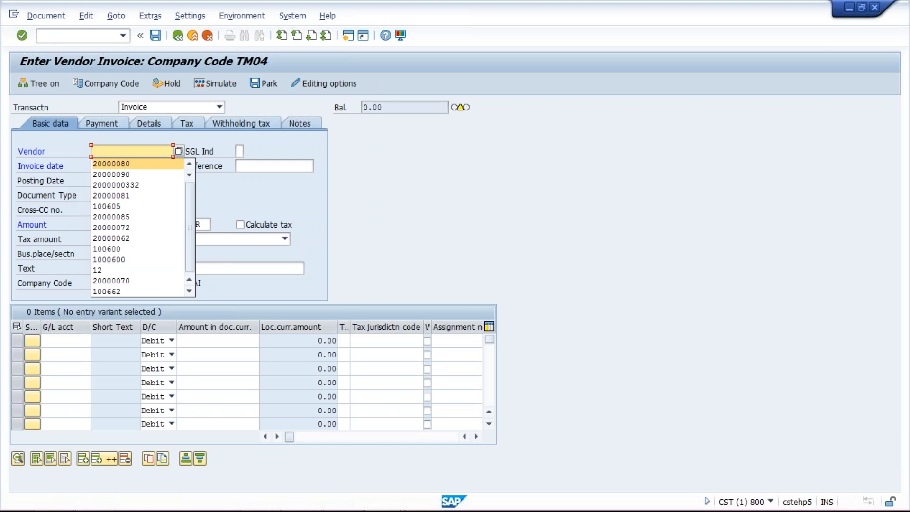
pyautogui.press('Return')
pyautogui.press('Tab')
pyautogui.press('Tab')
pyautogui.press('Down')
pyautogui.press('Return')
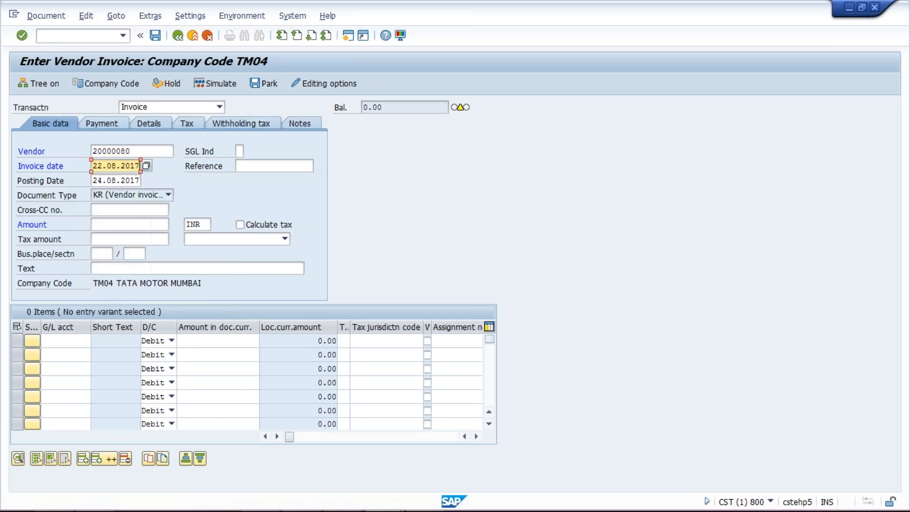
# Set the invoice amount to 1000 and add a debit line of 1000 on rent G/L account 4000.
pyautogui.click(141, 230)
pyautogui.write('1000')
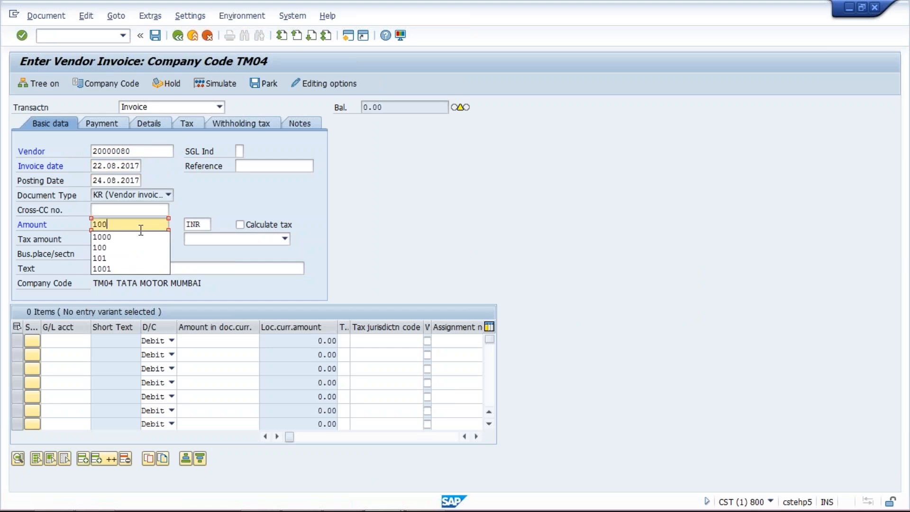
pyautogui.click(68, 338)
pyautogui.write('4000')
pyautogui.click(210, 341)
pyautogui.click(213, 353)
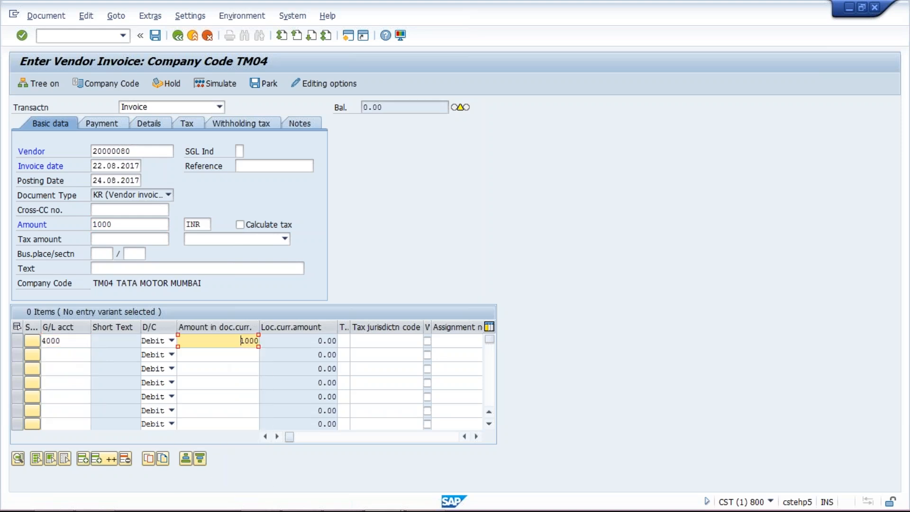
# Simulate the vendor invoice and try to post it.
pyautogui.click(213, 85)
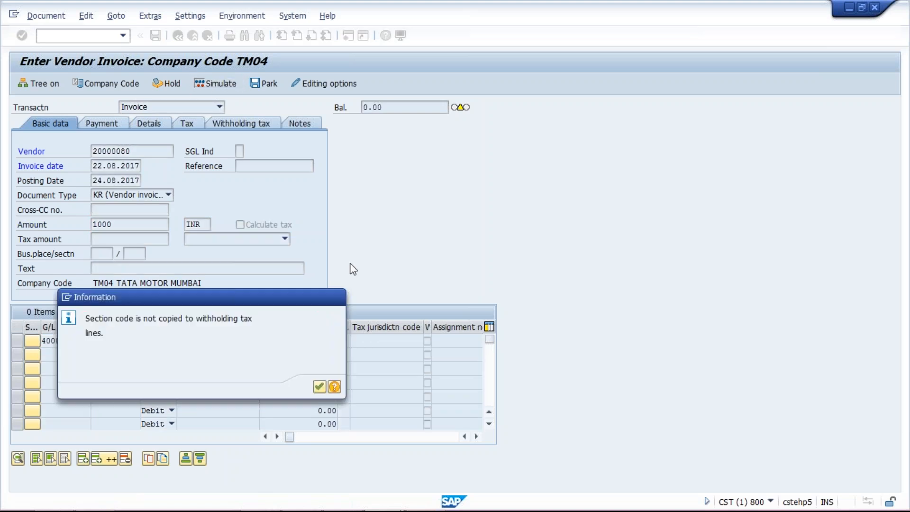
pyautogui.press('Return')
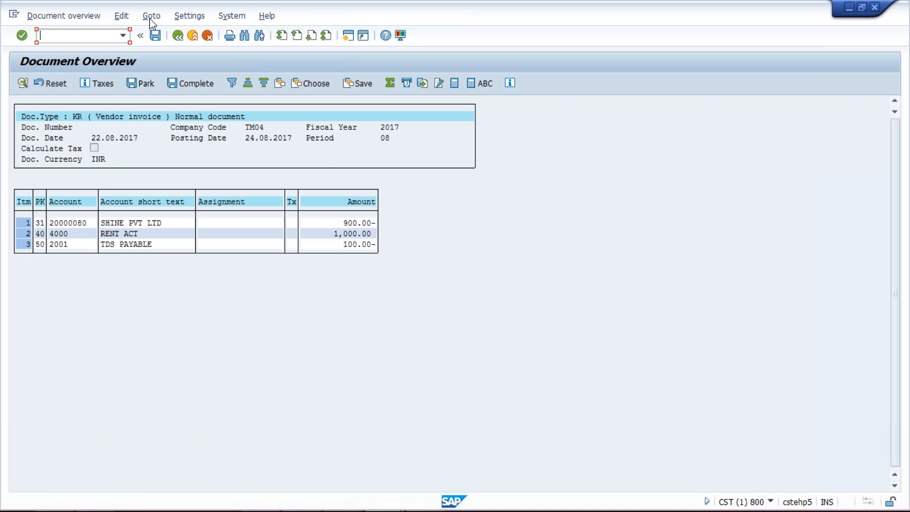
pyautogui.click(155, 37)
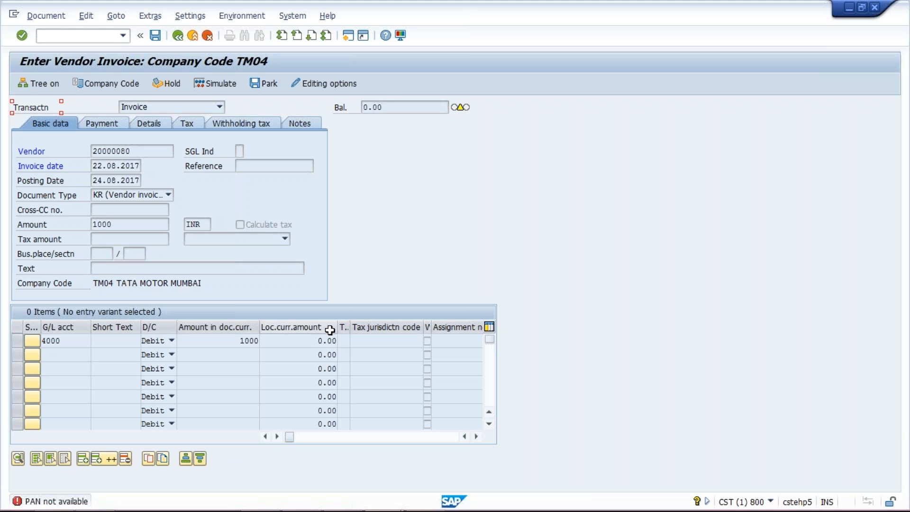
# Open a new SAP session and start transaction XK02 for changing a vendor.
pyautogui.click(347, 38)
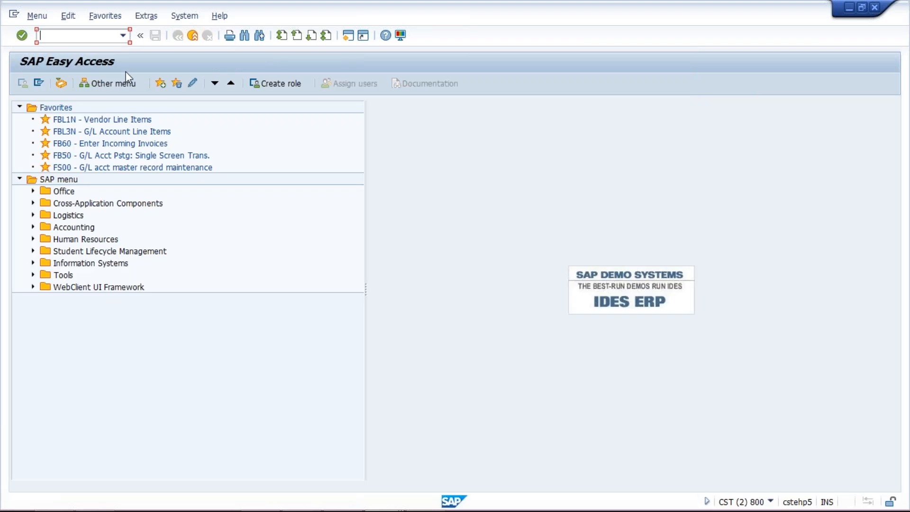
pyautogui.click(124, 36)
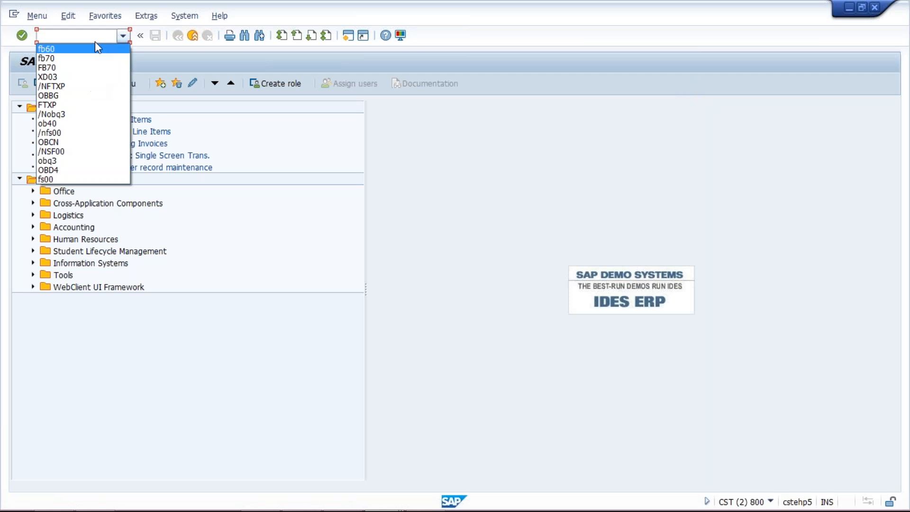
pyautogui.write('x')
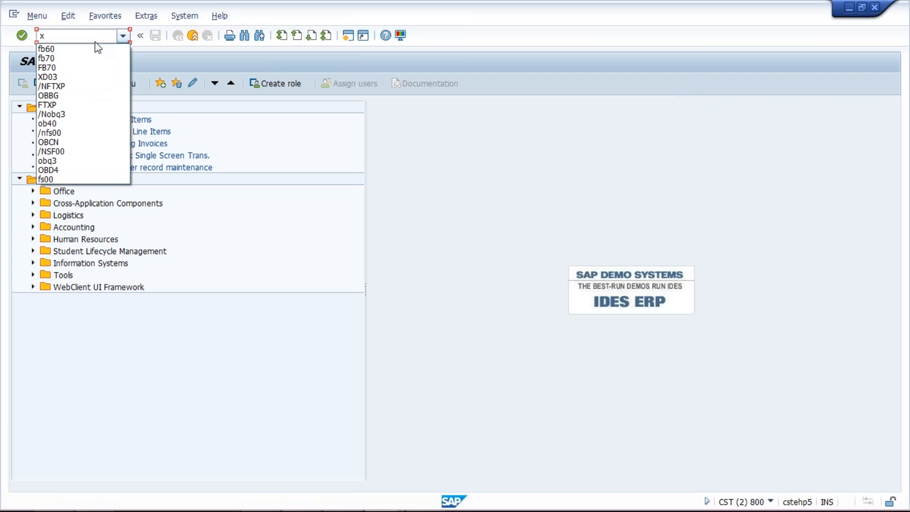
pyautogui.write('k02')
pyautogui.press('Return')
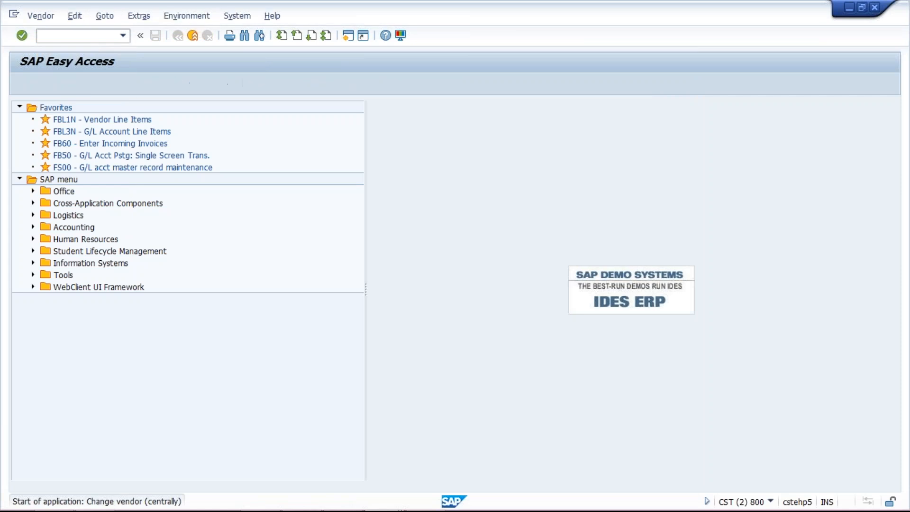
# Open the Address data of vendor SHINE PVT LTD in company code TM04 for changing.
pyautogui.click(141, 108)
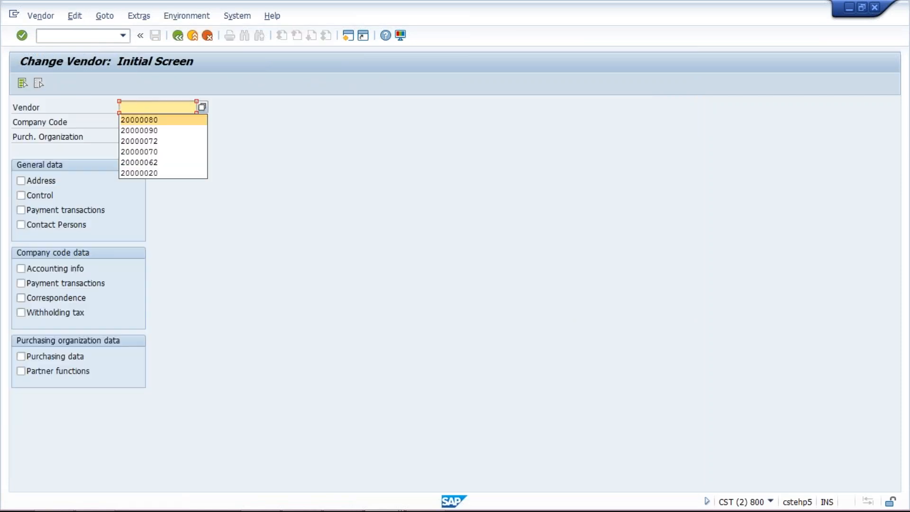
pyautogui.click(152, 121)
pyautogui.click(44, 182)
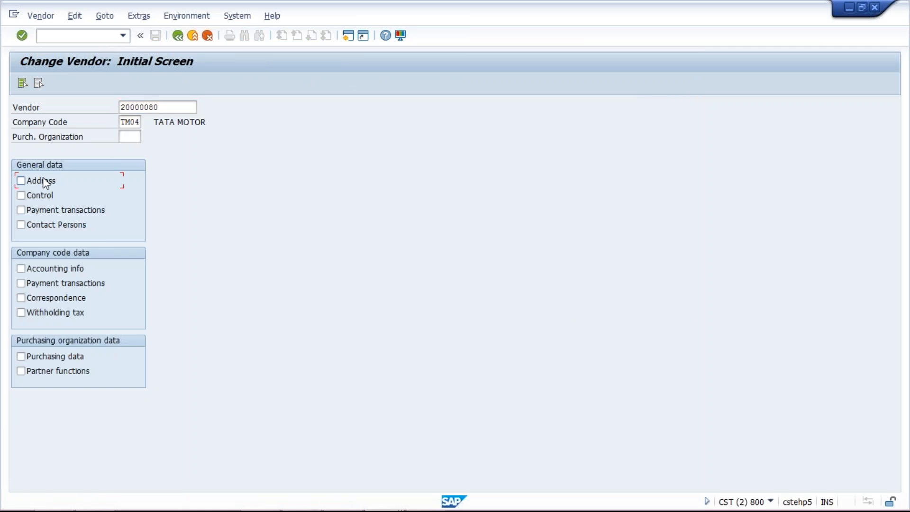
pyautogui.press('Return')
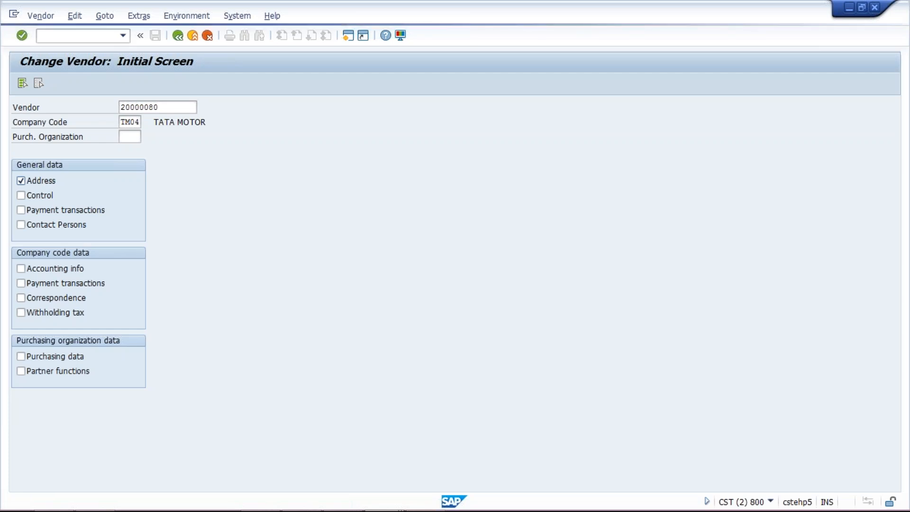
pyautogui.press('Return')
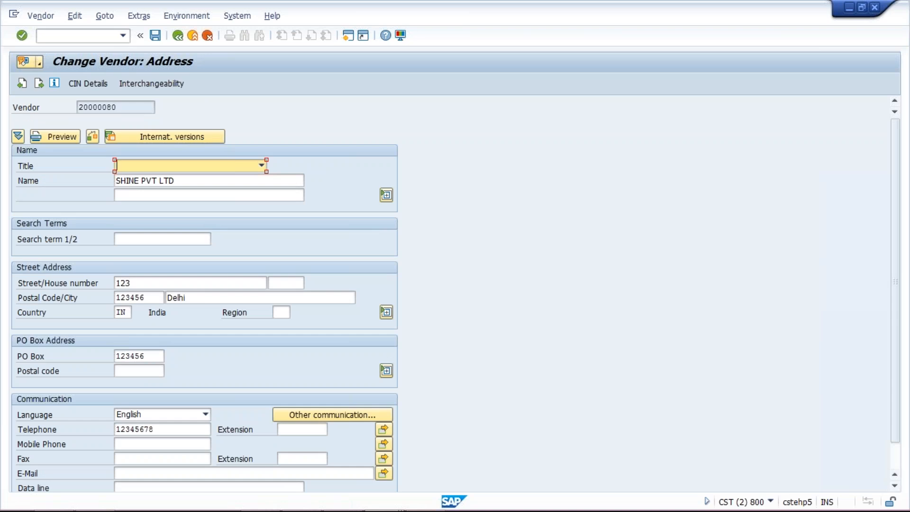
# Enter the vendor's PAN number in the CIN withholding tax details, save the vendor, and reopen its address data.
pyautogui.click(75, 85)
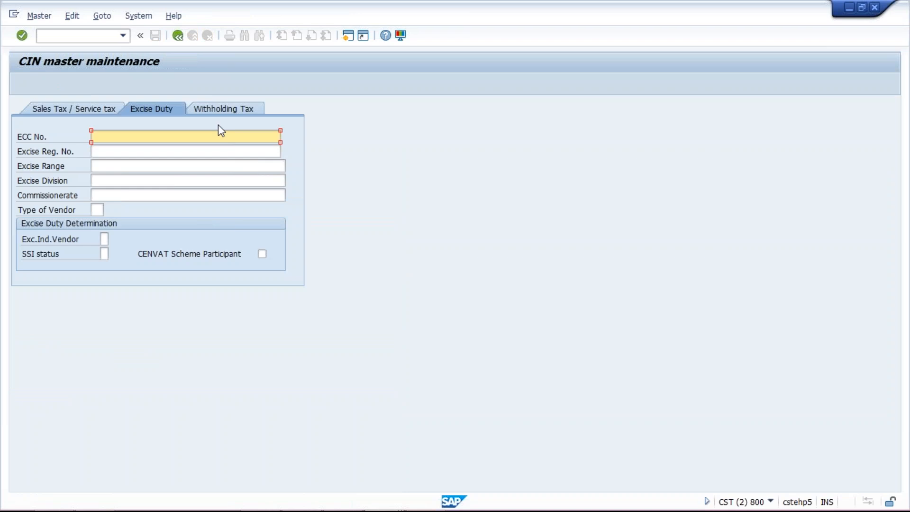
pyautogui.click(223, 107)
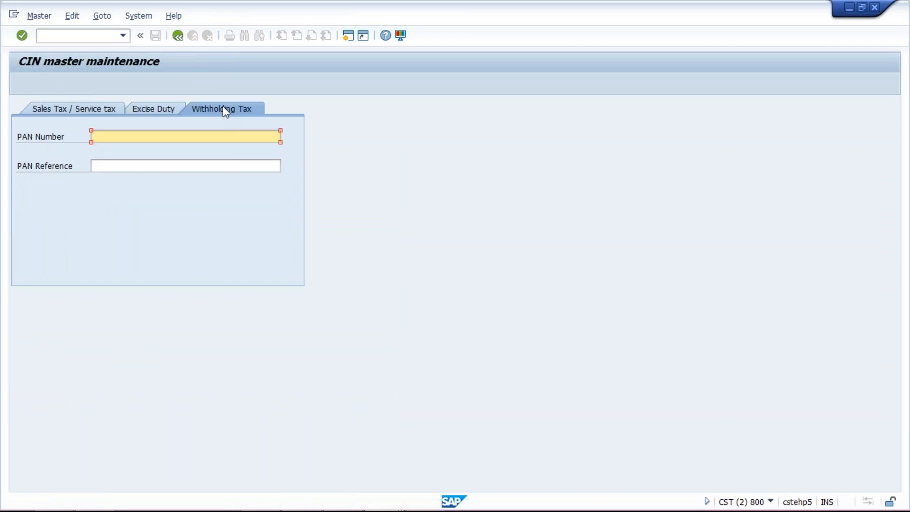
pyautogui.press('space')
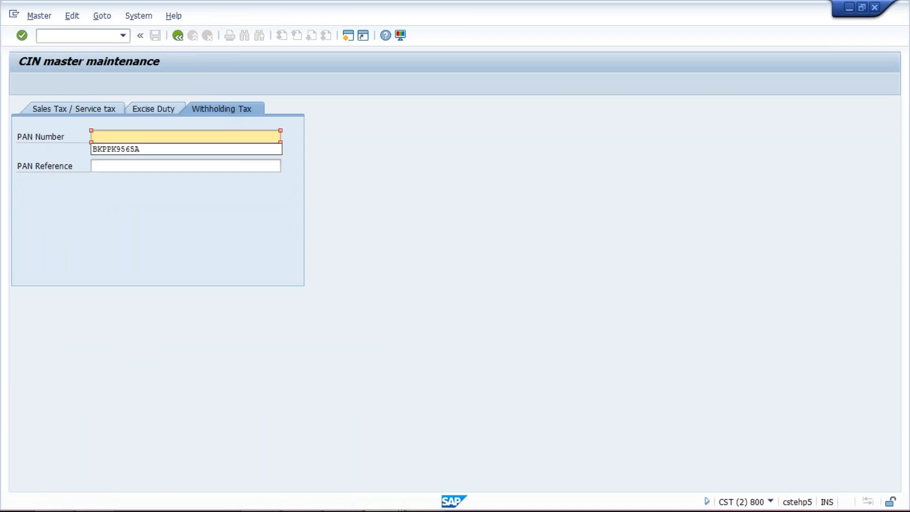
pyautogui.click(209, 149)
pyautogui.click(176, 36)
pyautogui.click(155, 36)
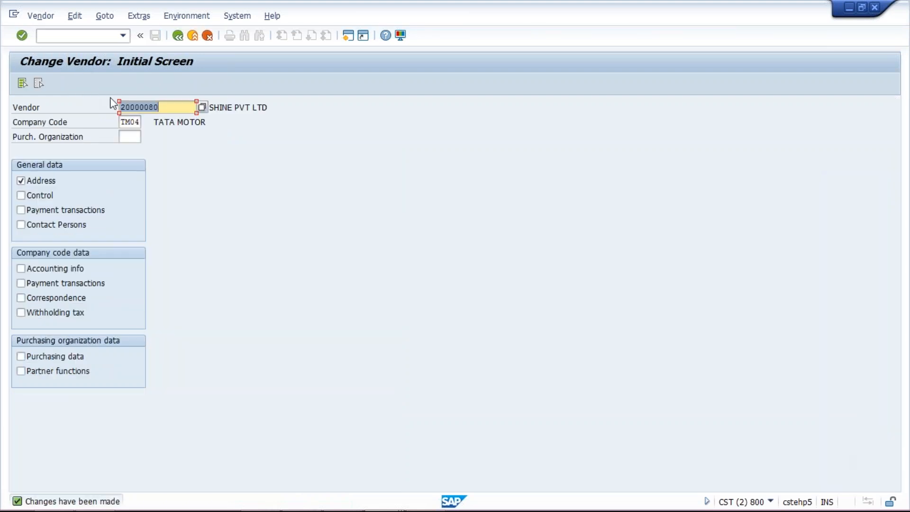
pyautogui.press('Return')
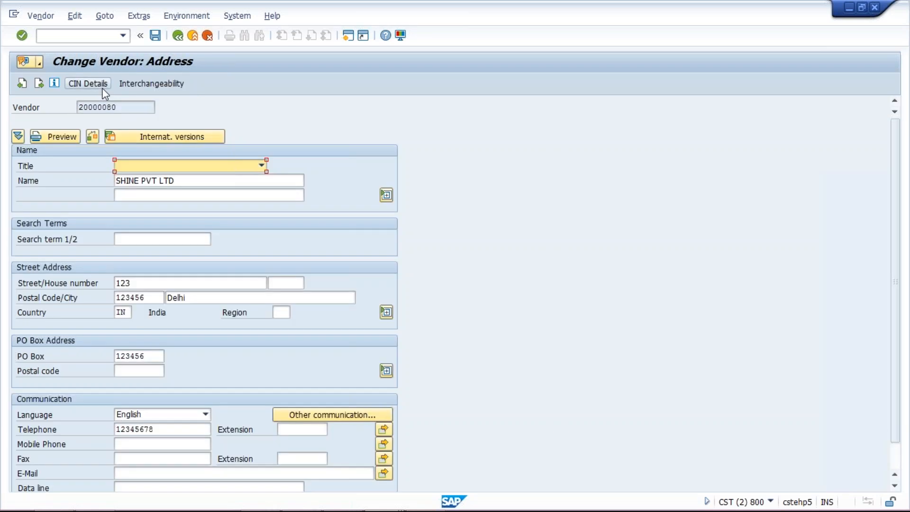
# Open a new SAP session, run transaction OMT3E and open the User screen reference overview.
pyautogui.click(348, 36)
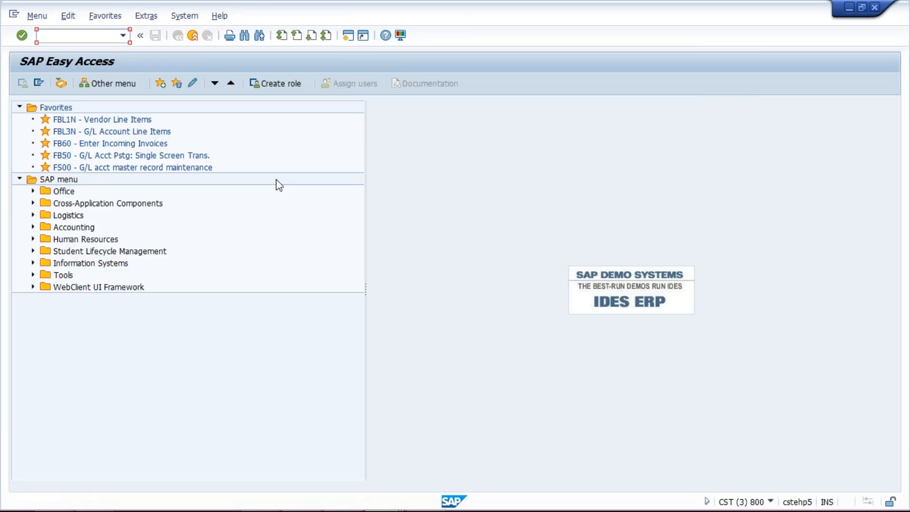
pyautogui.write('OMT3E')
pyautogui.press('Return')
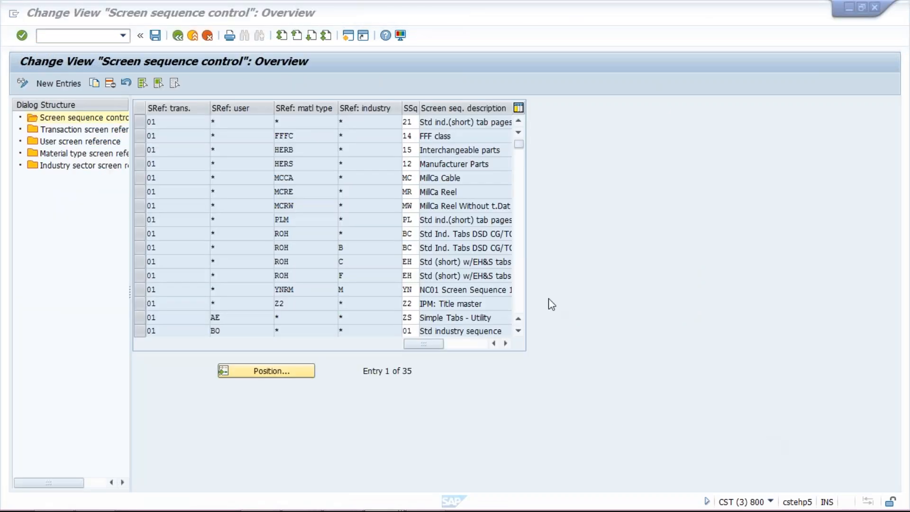
pyautogui.doubleClick(90, 142)
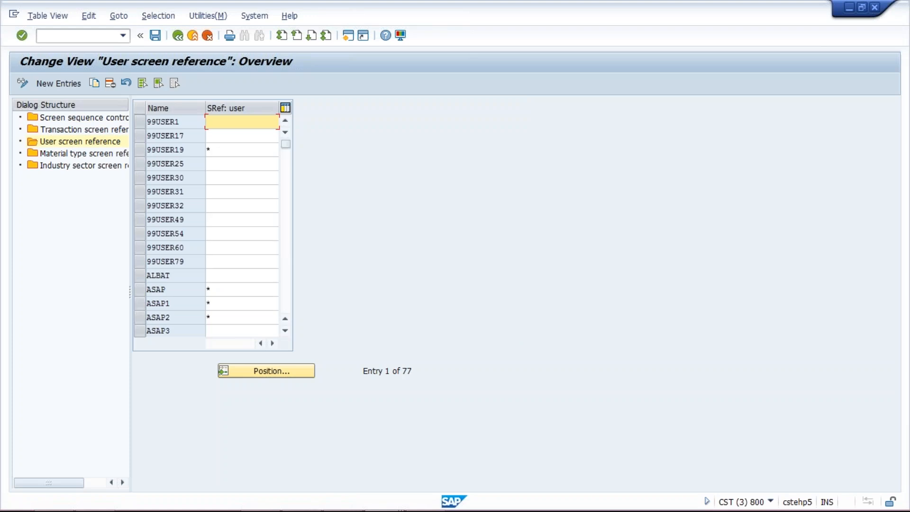
# Try to add a new user screen reference entry for user 41USER91.
pyautogui.click(68, 84)
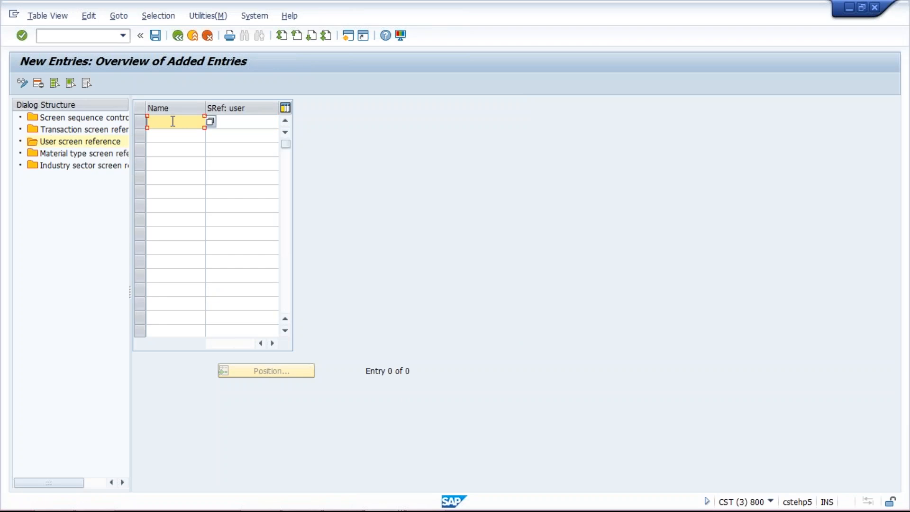
pyautogui.write('41USER91')
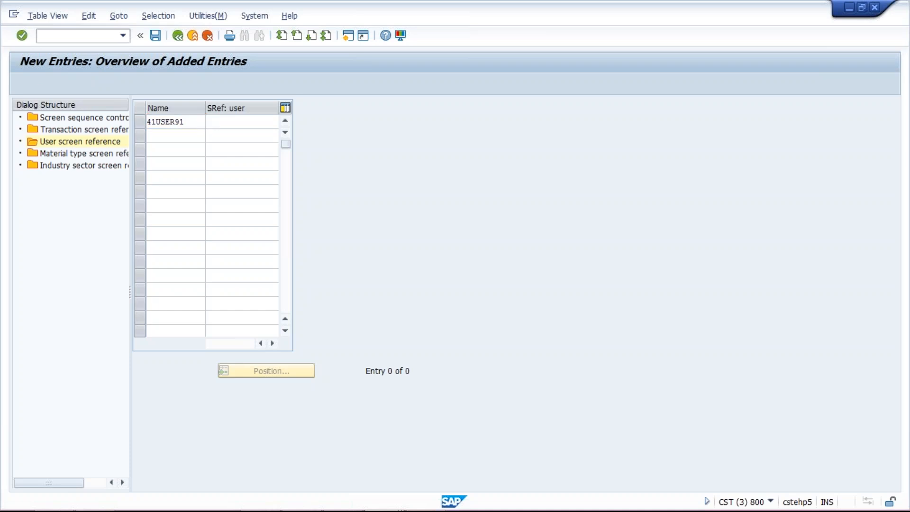
pyautogui.press('Return')
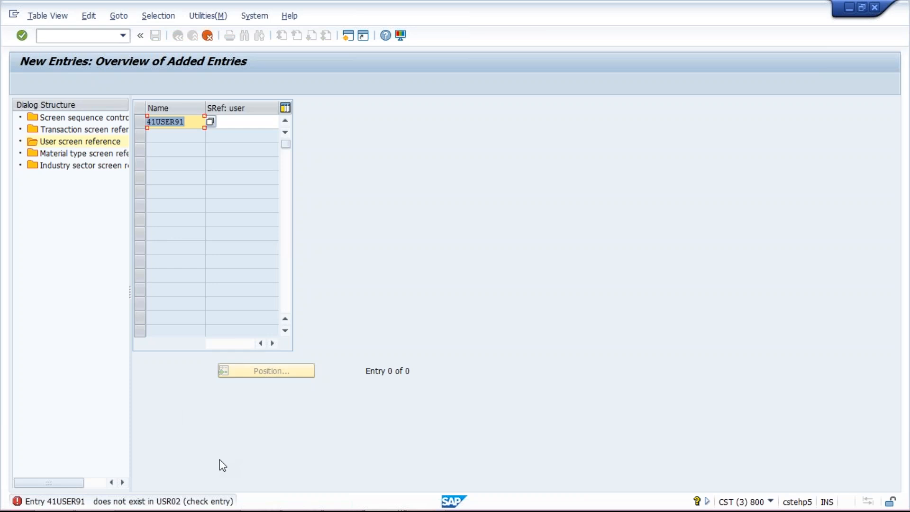
# Check the logged-on user in the session information and try 99USER30 as the new entry's name instead.
pyautogui.click(198, 122)
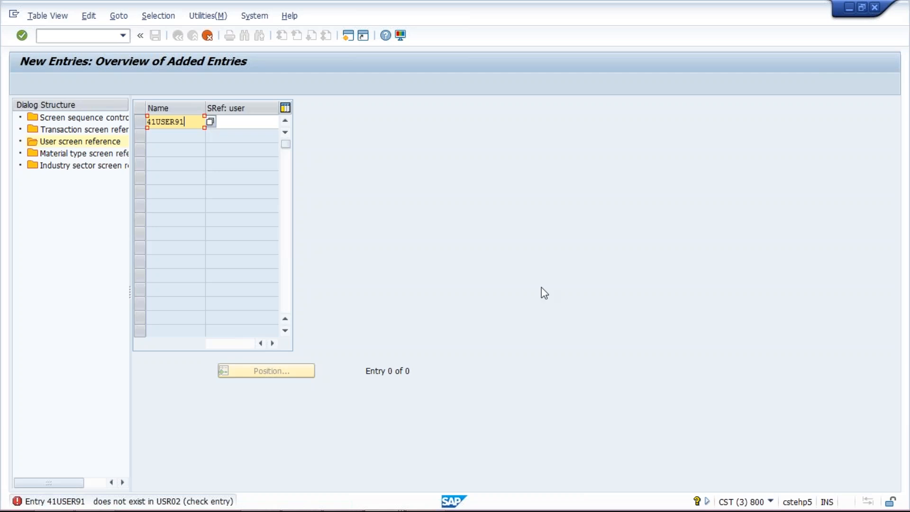
pyautogui.click(771, 502)
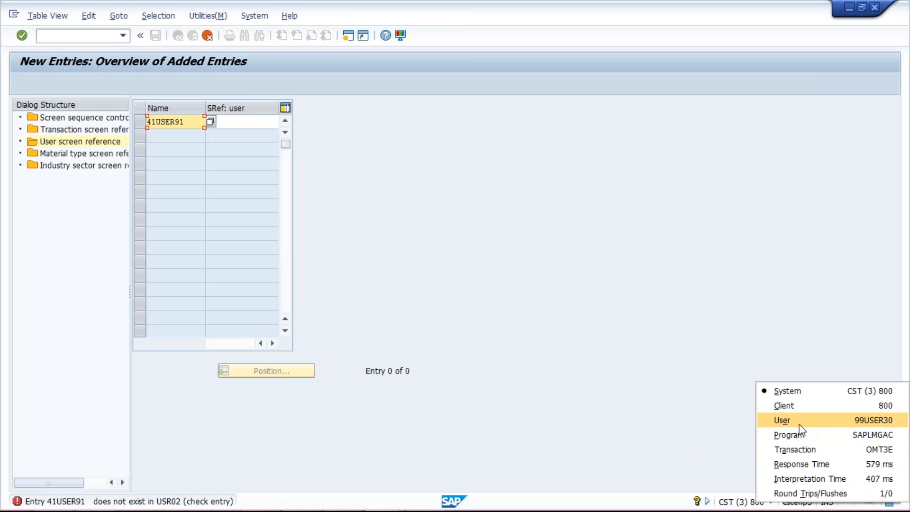
pyautogui.click(550, 308)
pyautogui.press('BackSpace')
pyautogui.press('BackSpace')
pyautogui.press('BackSpace')
pyautogui.press('BackSpace')
pyautogui.press('BackSpace')
pyautogui.press('BackSpace')
pyautogui.press('BackSpace')
pyautogui.press('BackSpace')
pyautogui.write('99')
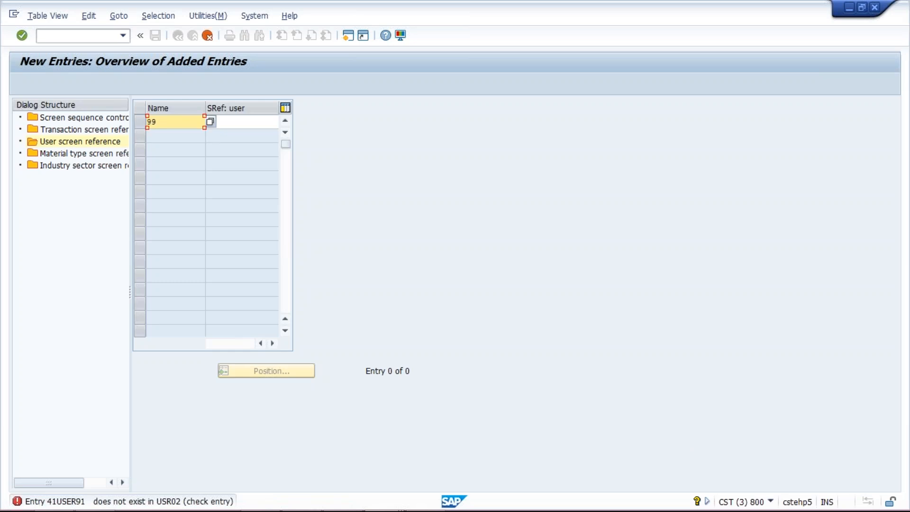
pyautogui.write('USER30')
pyautogui.press('Return')
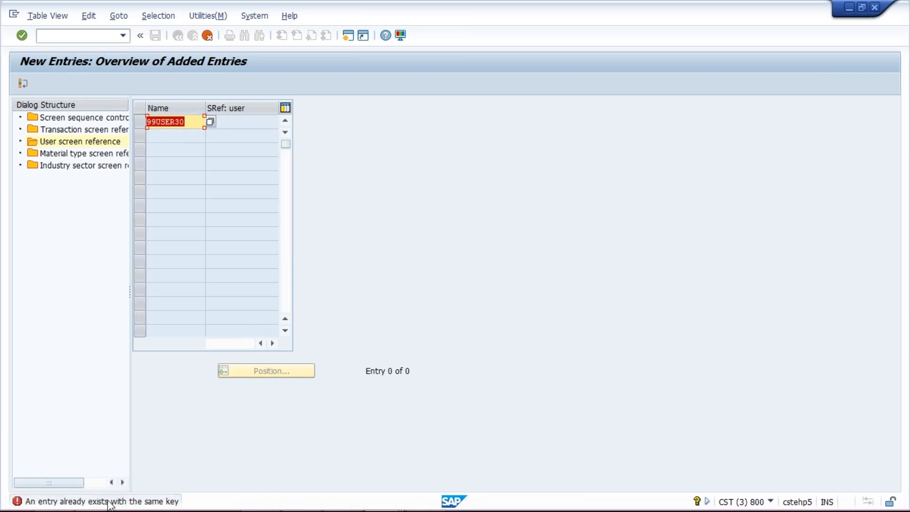
# Clear the entered user name and cancel maintenance of the new user screen reference entry.
pyautogui.click(197, 124)
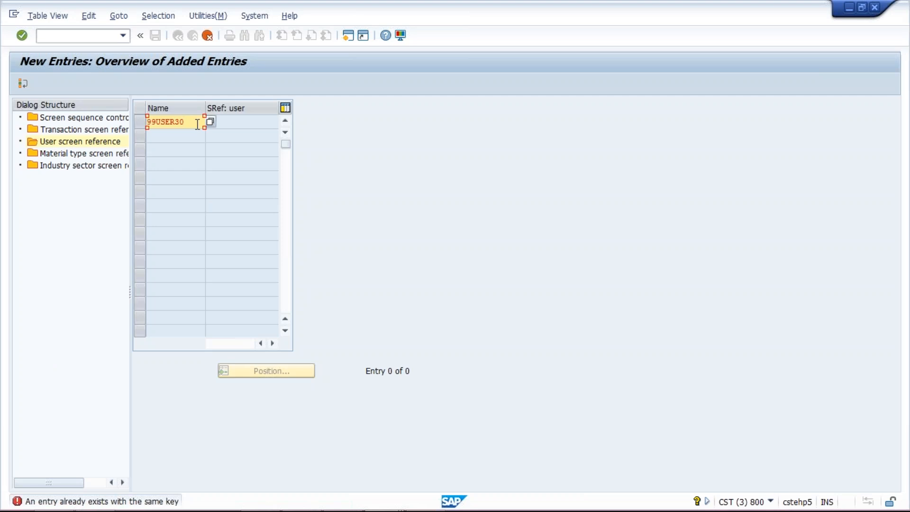
pyautogui.press('BackSpace')
pyautogui.press('BackSpace')
pyautogui.press('BackSpace')
pyautogui.press('BackSpace')
pyautogui.press('BackSpace')
pyautogui.press('BackSpace')
pyautogui.press('BackSpace')
pyautogui.press('BackSpace')
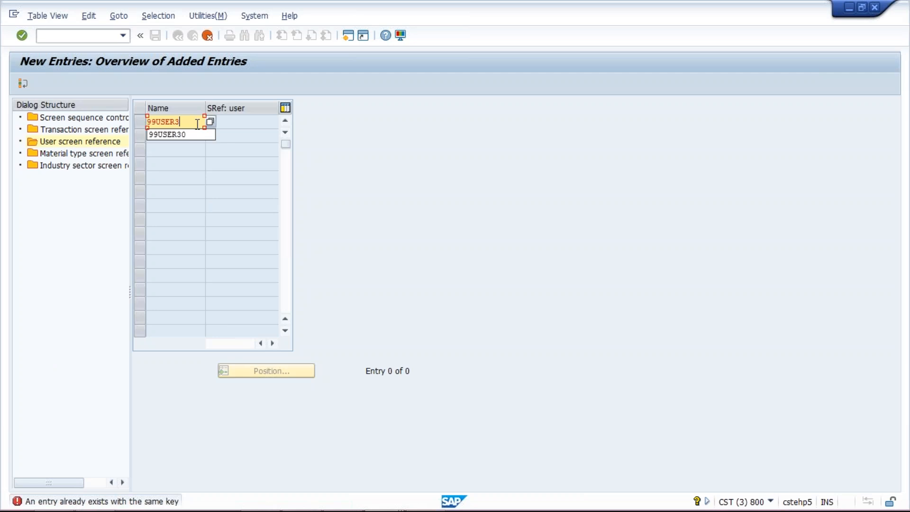
pyautogui.click(207, 35)
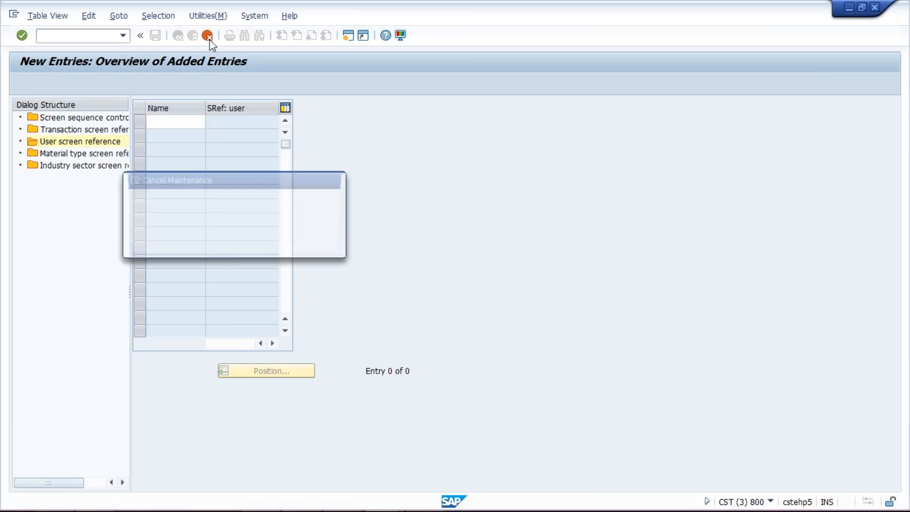
pyautogui.click(179, 239)
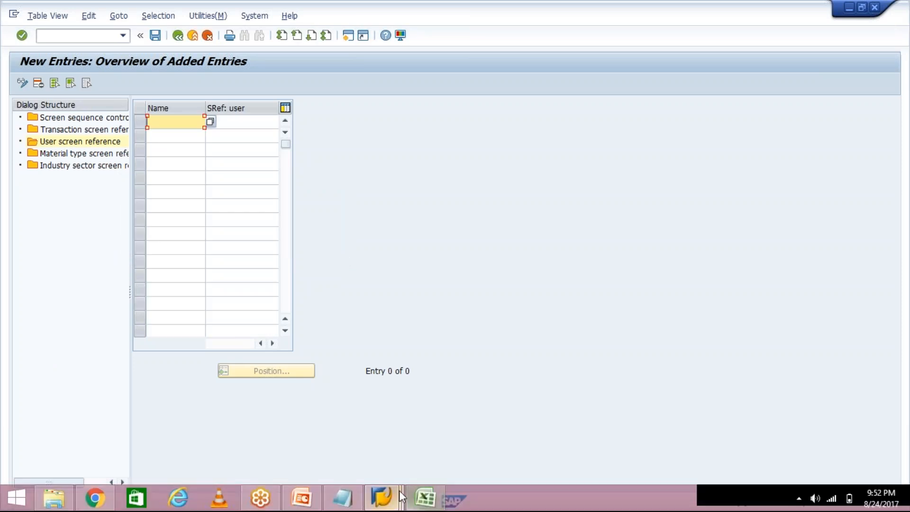
# Switch to the Change Vendor session, check the PAN in the vendor's CIN withholding tax details, and save the vendor.
pyautogui.click(399, 490)
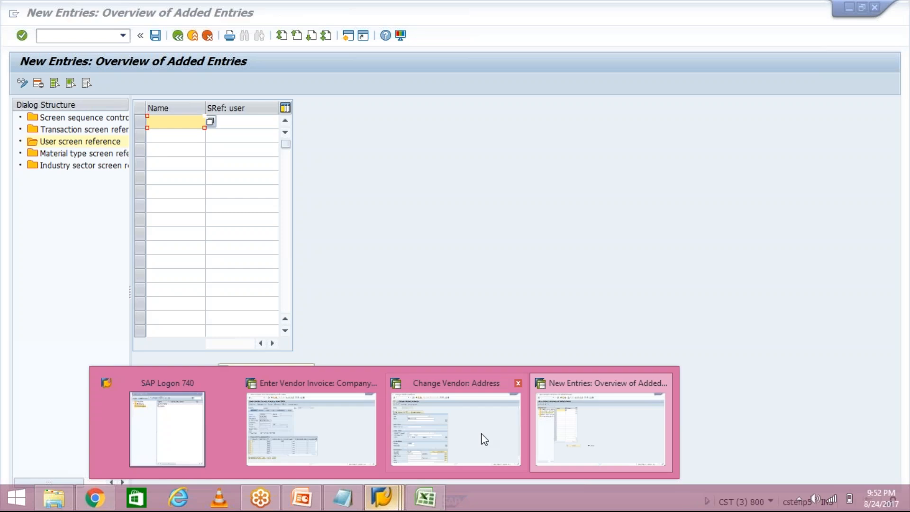
pyautogui.click(484, 438)
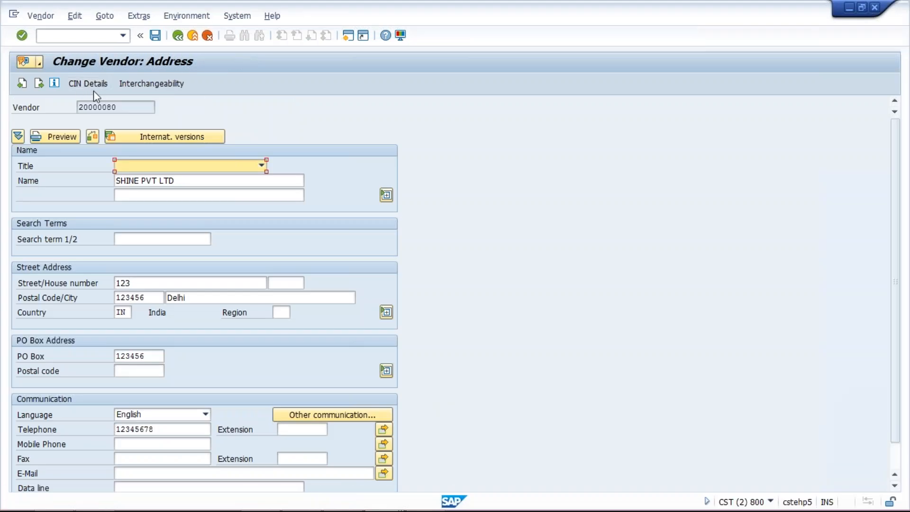
pyautogui.click(91, 82)
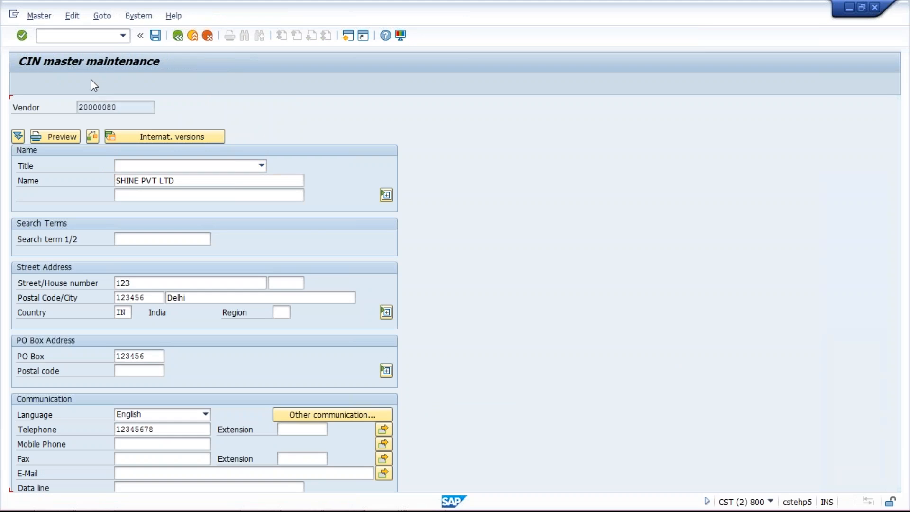
pyautogui.click(242, 109)
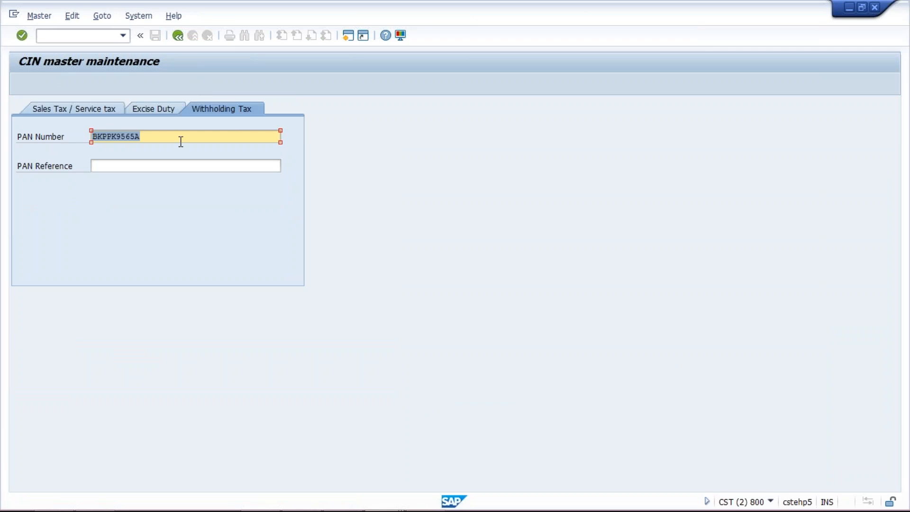
pyautogui.click(179, 37)
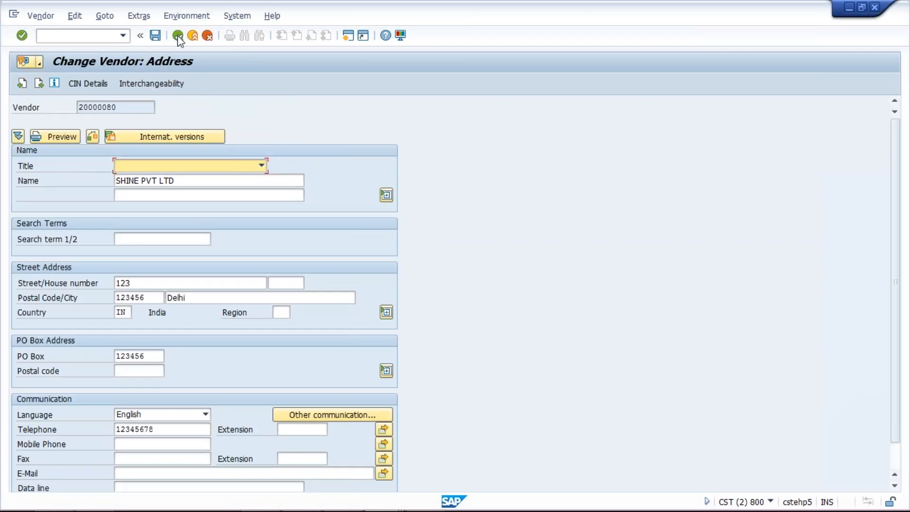
pyautogui.click(155, 35)
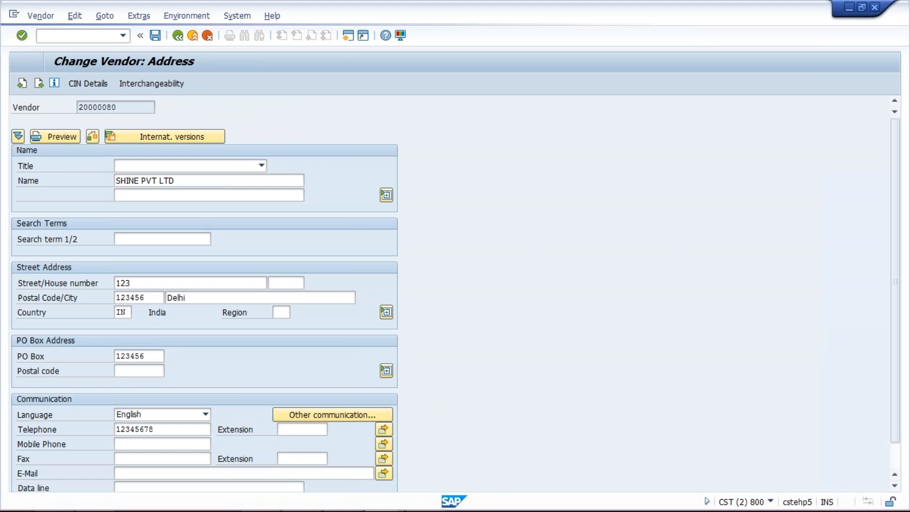
# Return to the vendor invoice session for company code TM04, simulate the invoice, and try to post it.
pyautogui.moveTo(380, 501)
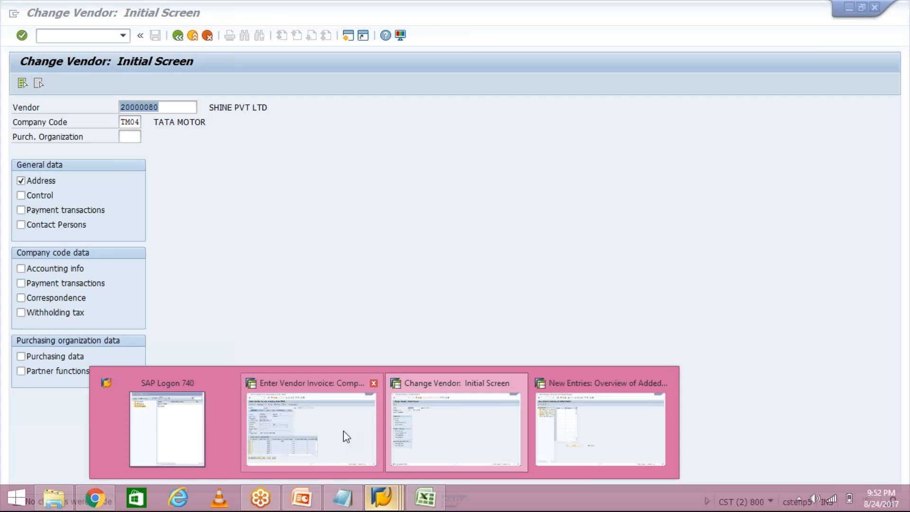
pyautogui.click(346, 437)
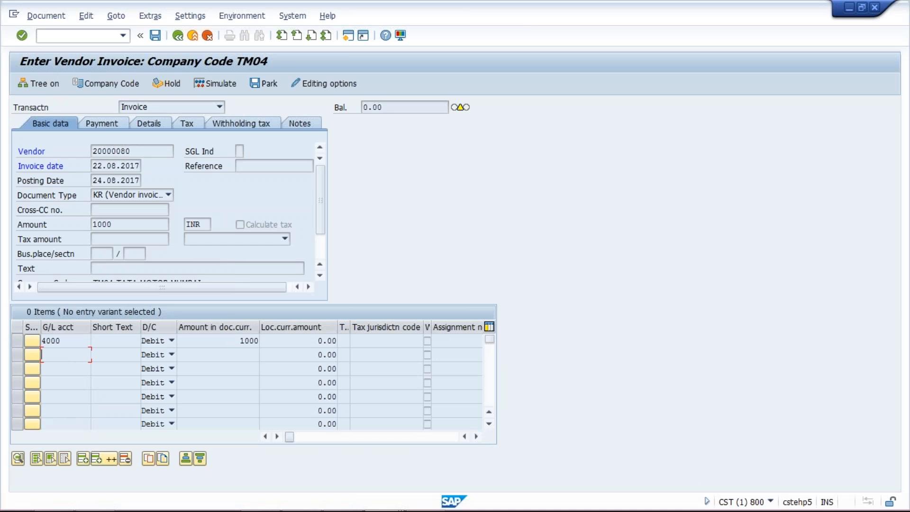
pyautogui.press('Return')
pyautogui.click(220, 84)
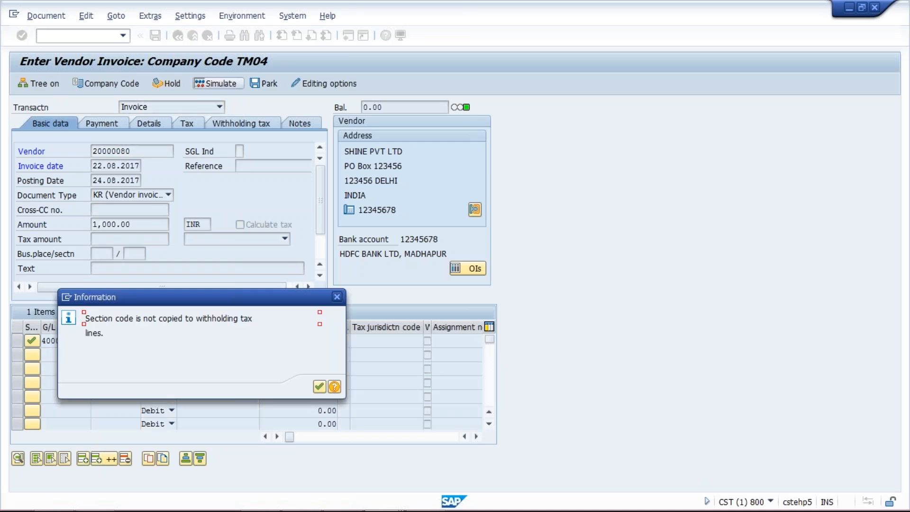
pyautogui.press('Return')
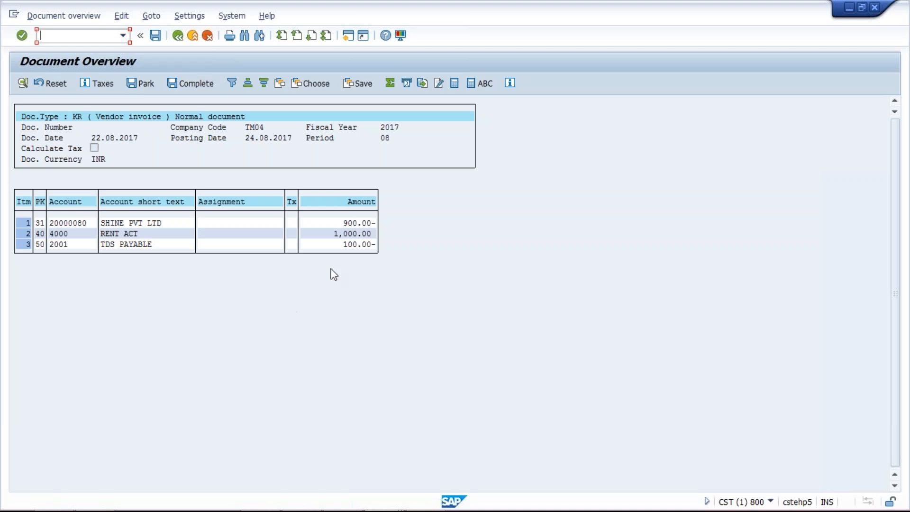
pyautogui.click(161, 34)
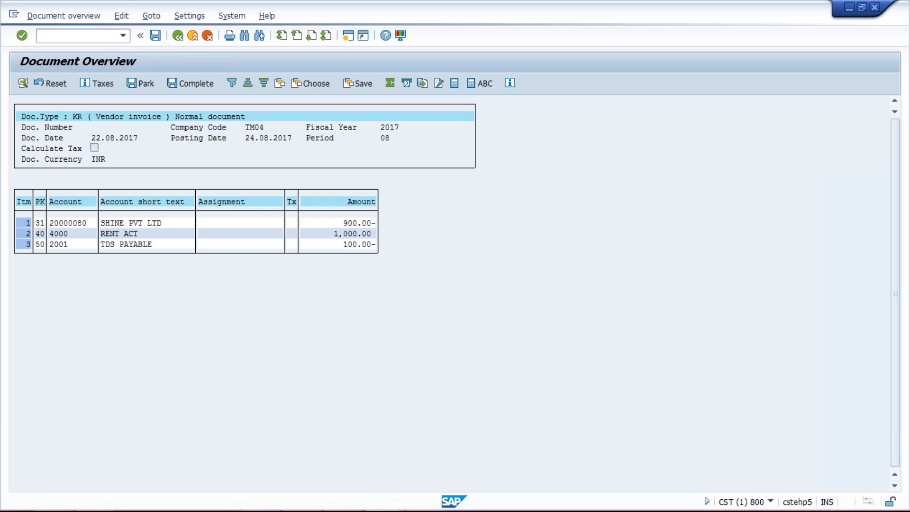
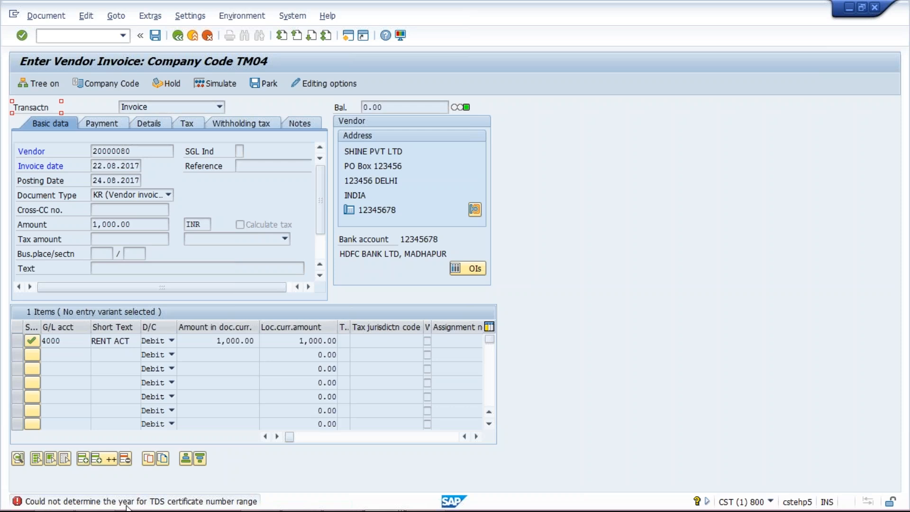
# Switch to the user screen reference session, run transaction SPRO there, and display the SAP Reference IMG.
pyautogui.moveTo(127, 511)
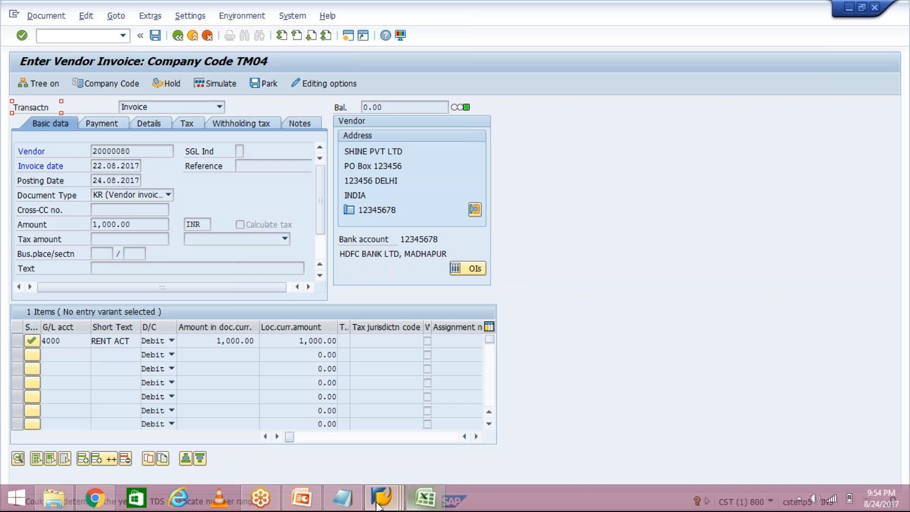
pyautogui.click(370, 500)
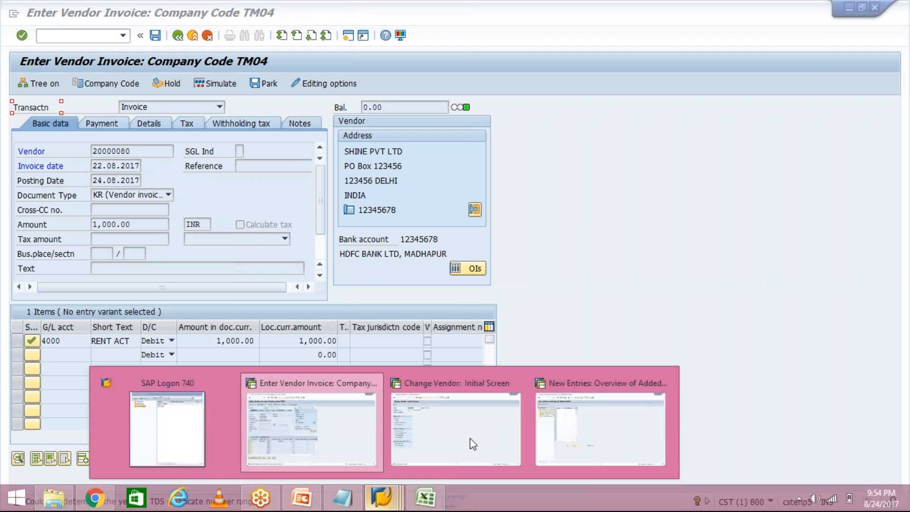
pyautogui.click(547, 437)
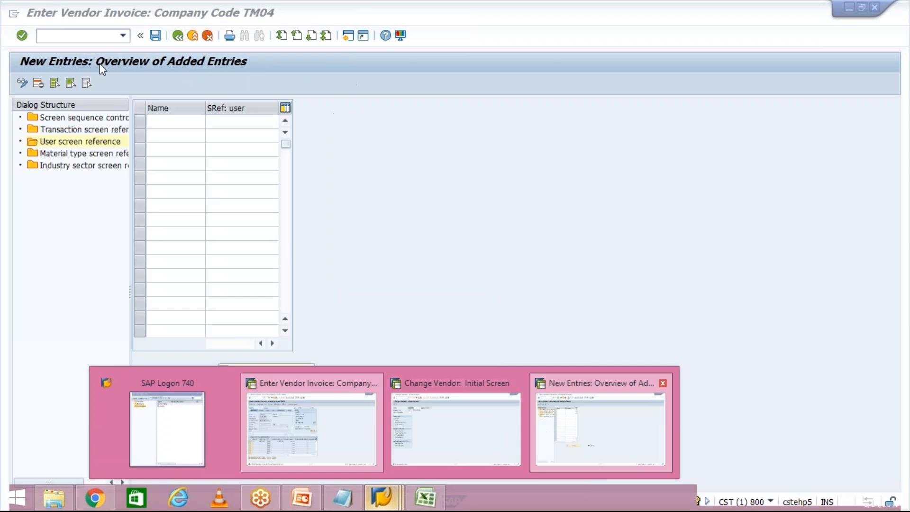
pyautogui.write('/NSPR')
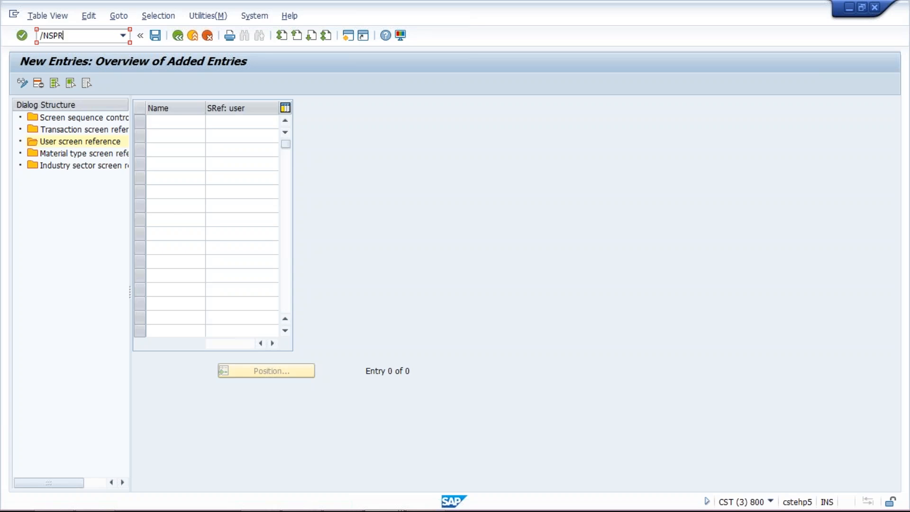
pyautogui.write('O')
pyautogui.press('Return')
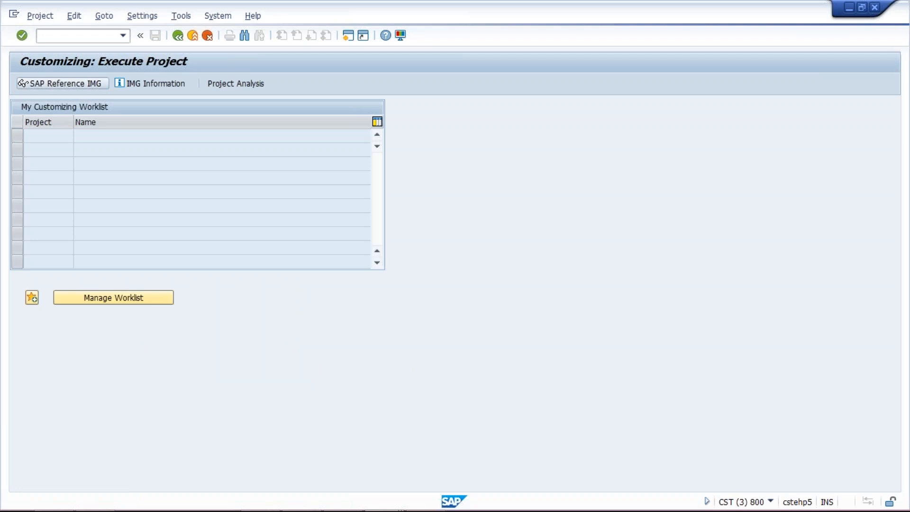
pyautogui.click(62, 83)
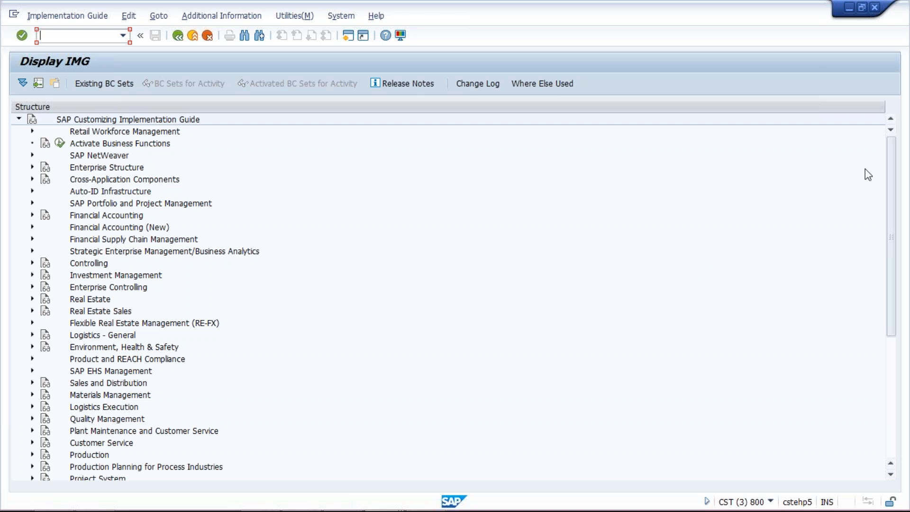
# Expand the Logistics - General node in the SAP Customizing Implementation Guide.
pyautogui.hotkey('alt', 'Tab')
pyautogui.click(887, 32)
pyautogui.moveTo(894, 189); pyautogui.dragTo(891, 217)
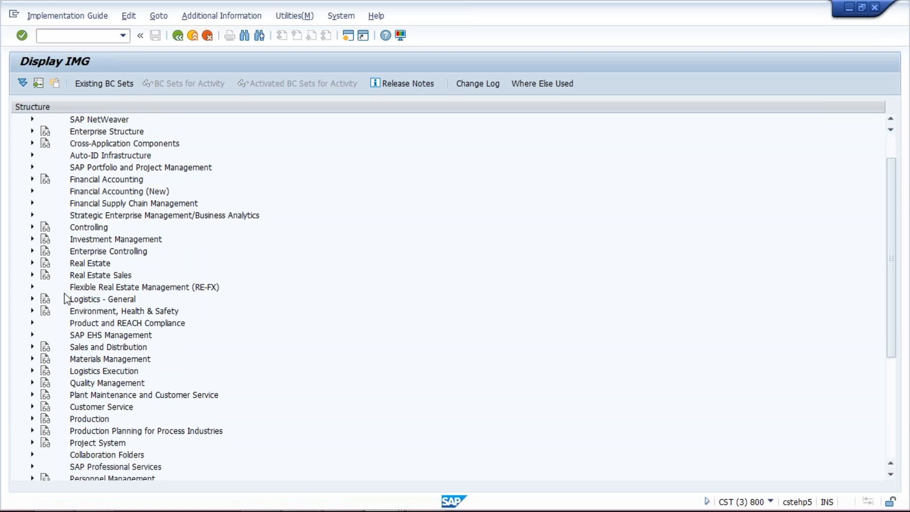
pyautogui.click(74, 374)
pyautogui.click(31, 299)
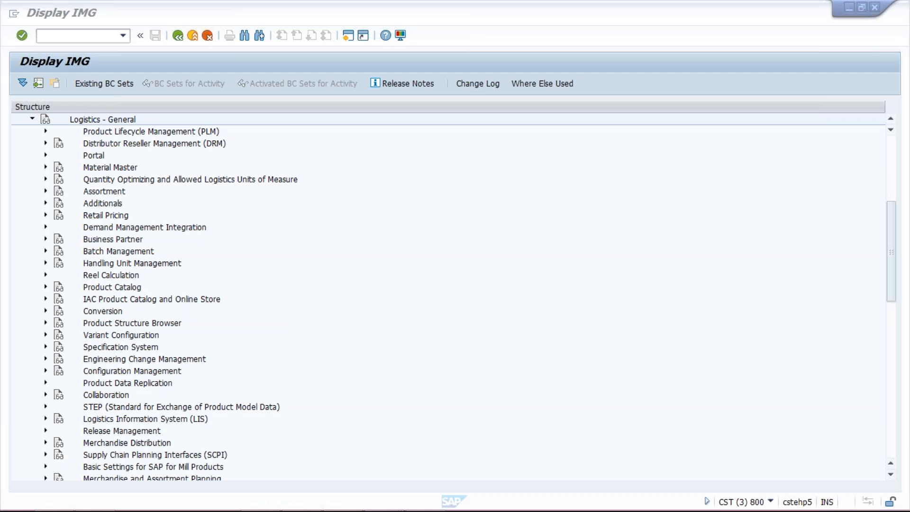
# Expand Tax on Goods Movements under Logistics - General.
pyautogui.click(892, 248)
pyautogui.scroll(-1, 894, 254)
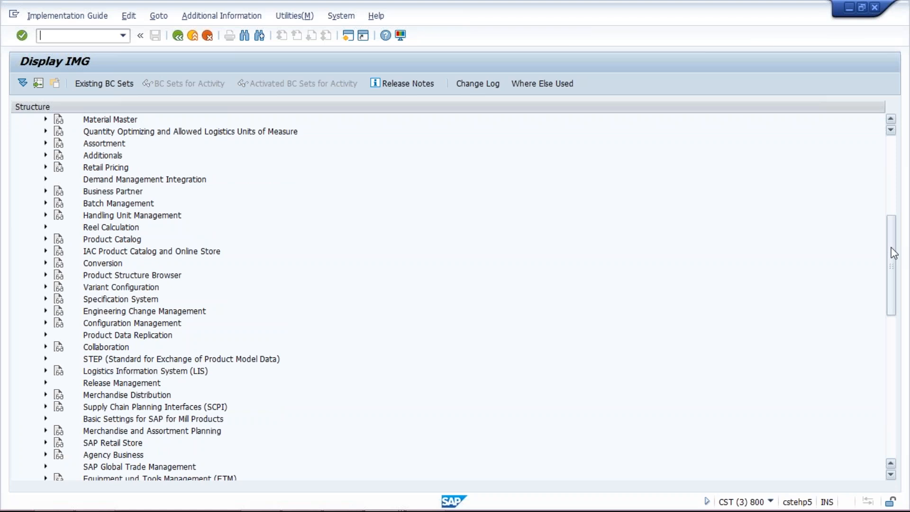
pyautogui.moveTo(894, 254); pyautogui.dragTo(896, 271)
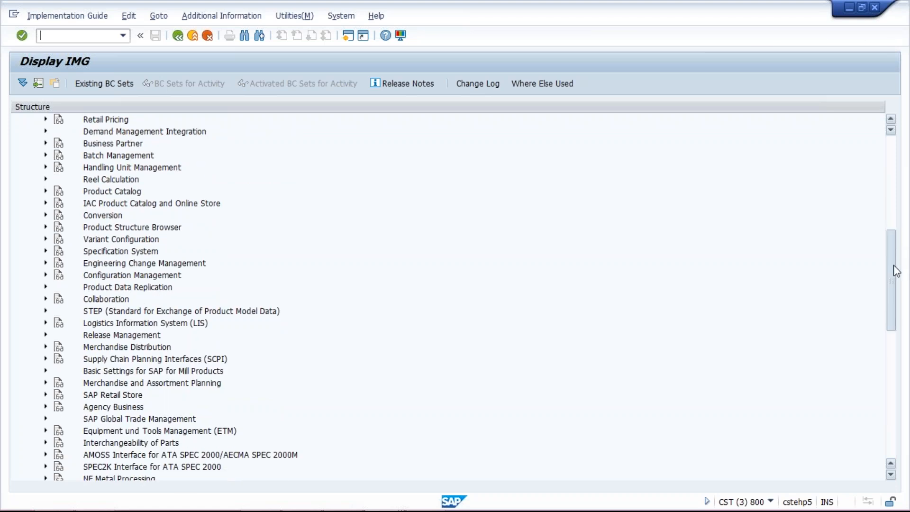
pyautogui.moveTo(896, 272); pyautogui.dragTo(896, 280)
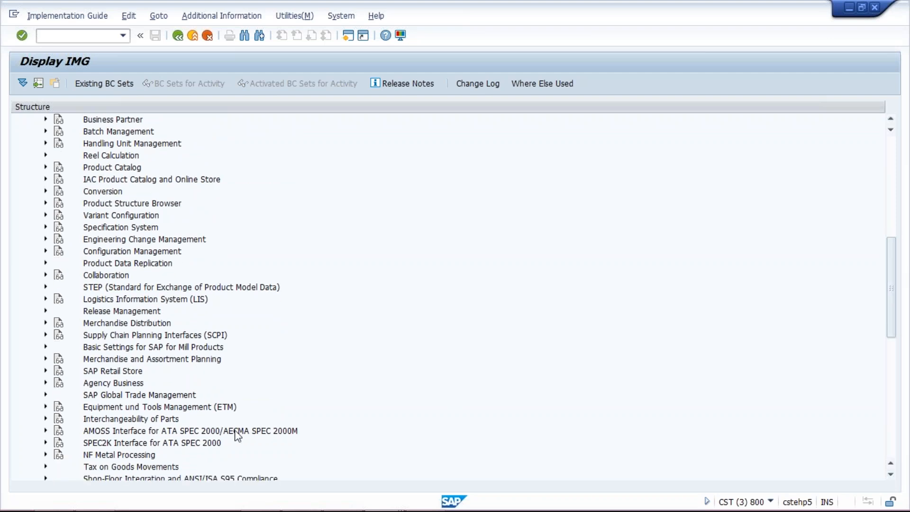
pyautogui.click(44, 467)
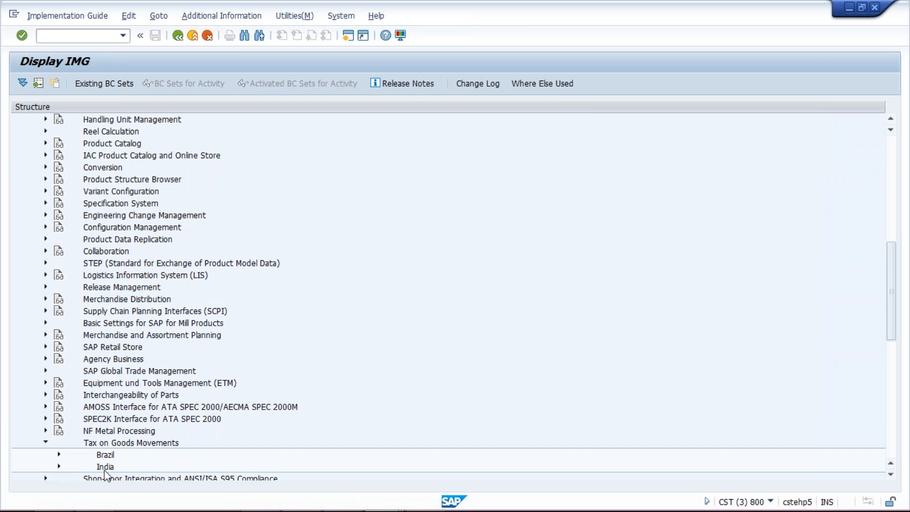
# Expand India and its Basic Settings under Tax on Goods Movements, and open the Maintain Company Code Settings activity.
pyautogui.click(105, 470)
pyautogui.click(58, 467)
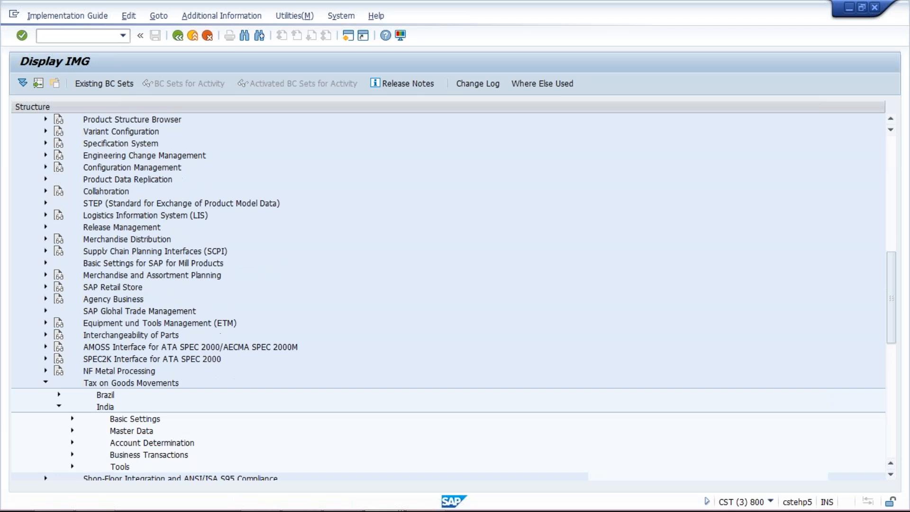
pyautogui.click(99, 407)
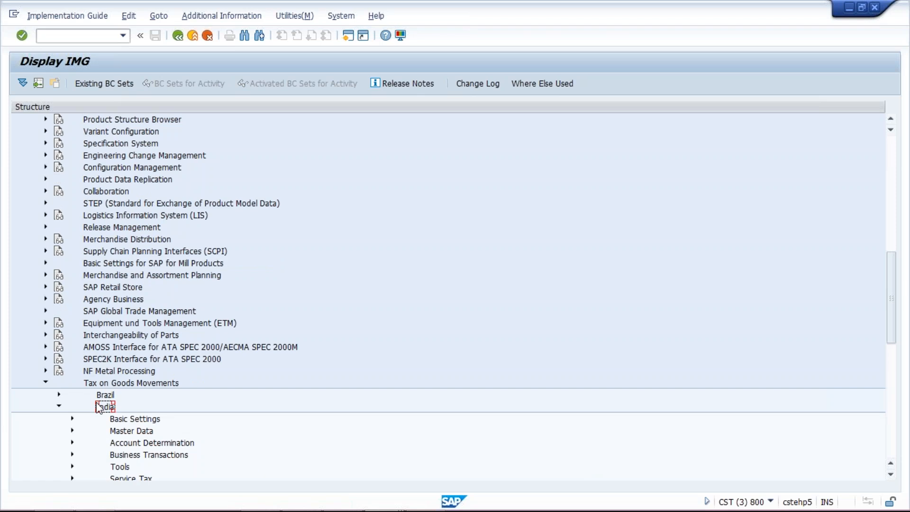
pyautogui.click(72, 419)
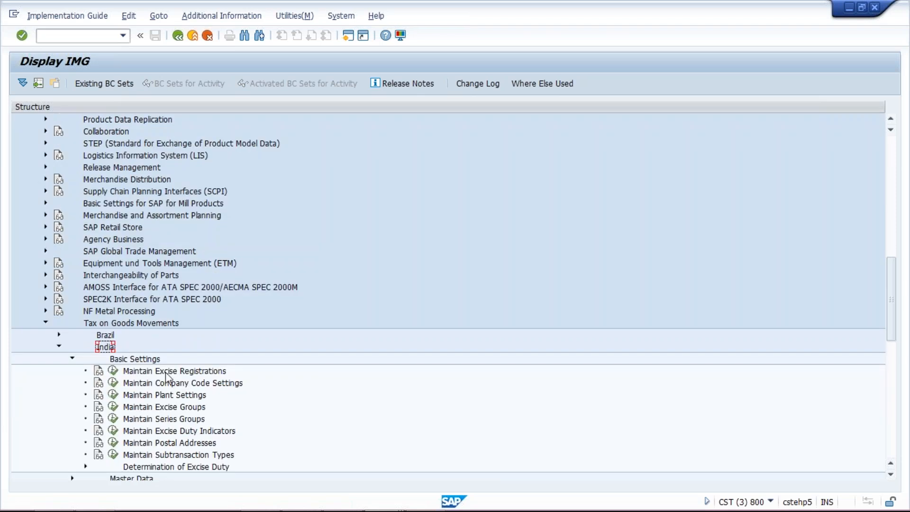
pyautogui.click(158, 385)
pyautogui.click(113, 383)
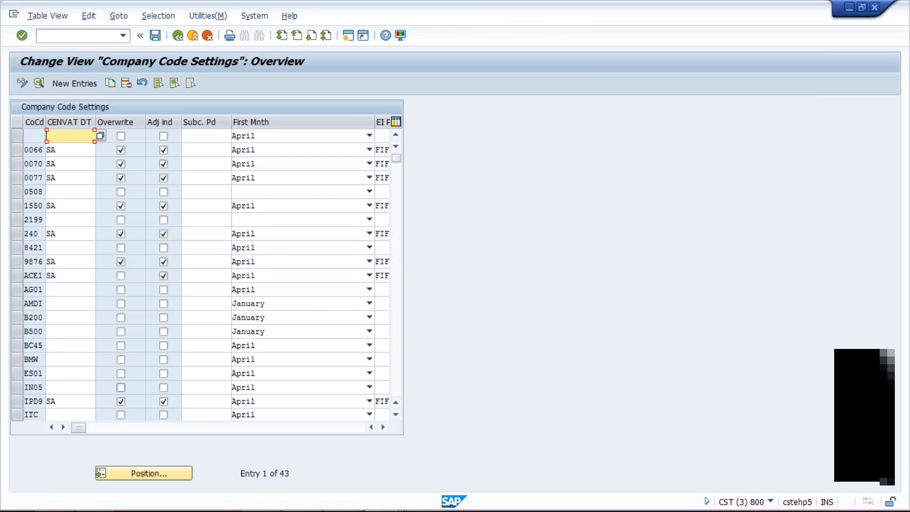
# Add a company code settings entry for TM04 with January as the first month, and save it to customizing request CSTK902554.
pyautogui.click(78, 84)
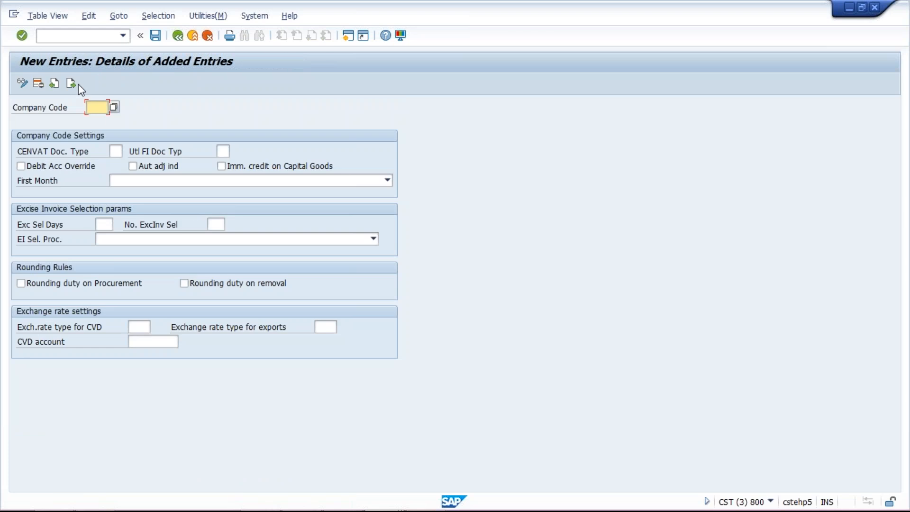
pyautogui.write('TM04')
pyautogui.click(151, 183)
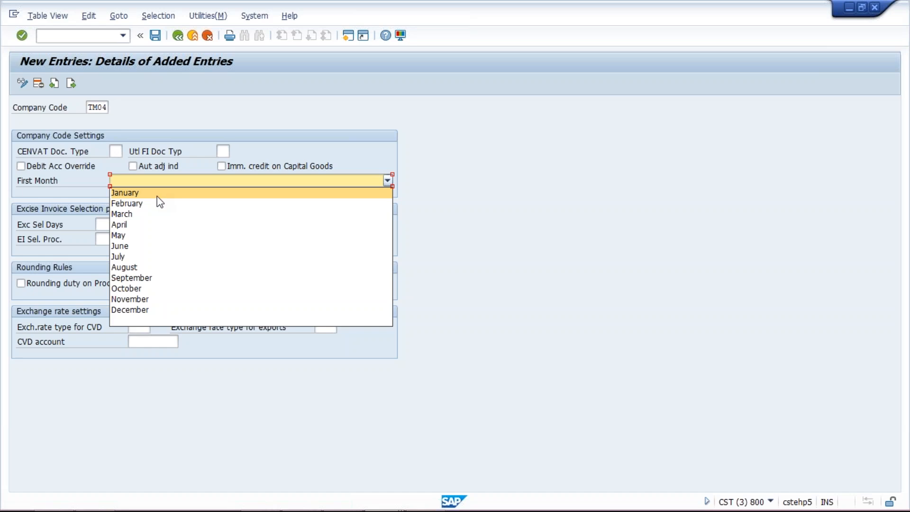
pyautogui.click(157, 195)
pyautogui.click(144, 178)
pyautogui.click(157, 225)
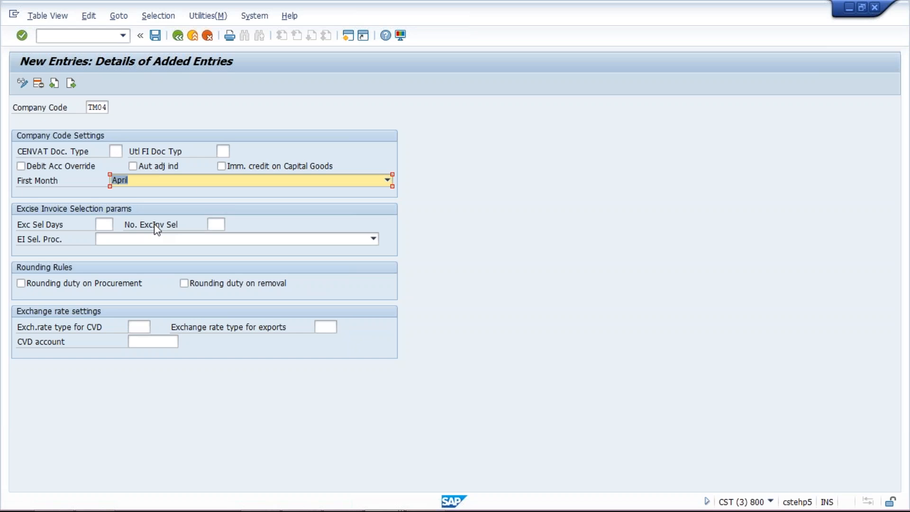
pyautogui.click(188, 181)
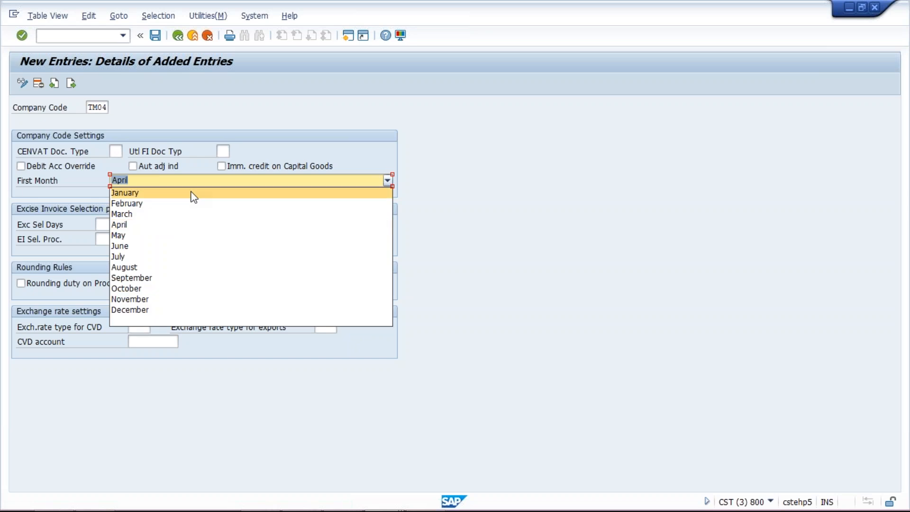
pyautogui.click(194, 197)
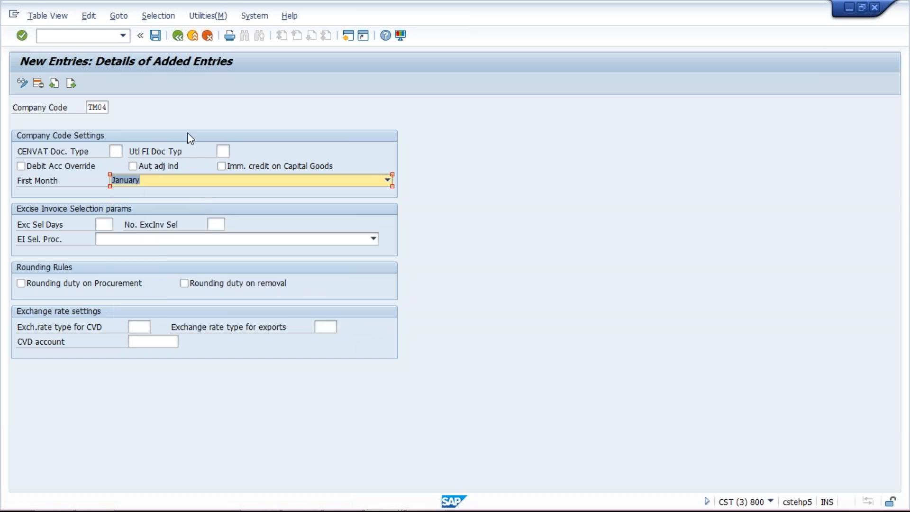
pyautogui.click(156, 39)
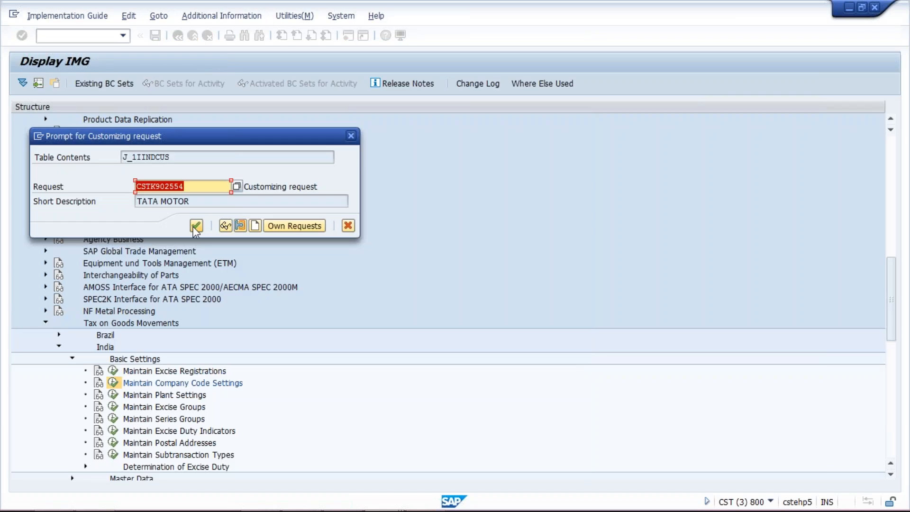
pyautogui.click(196, 226)
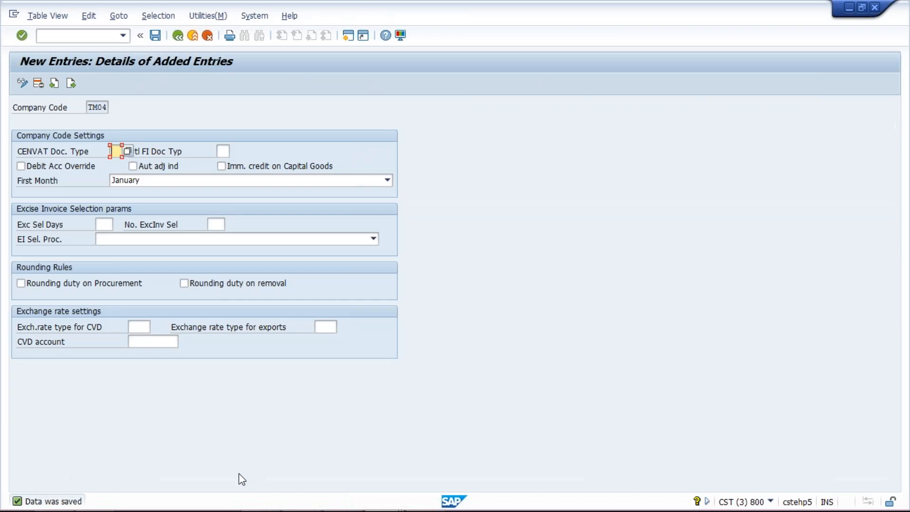
# Switch back to the vendor invoice session for company code TM04, simulate the invoice, and post it.
pyautogui.moveTo(354, 510)
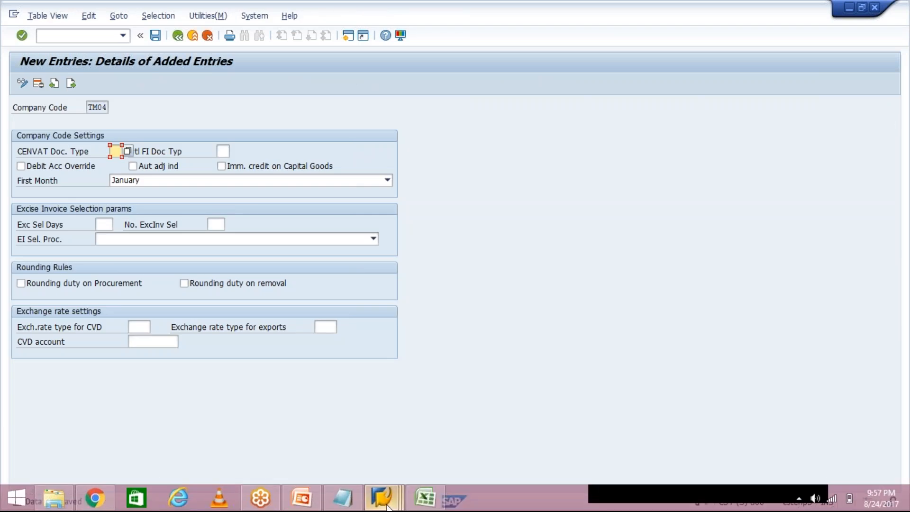
pyautogui.click(388, 506)
pyautogui.click(274, 452)
pyautogui.click(149, 150)
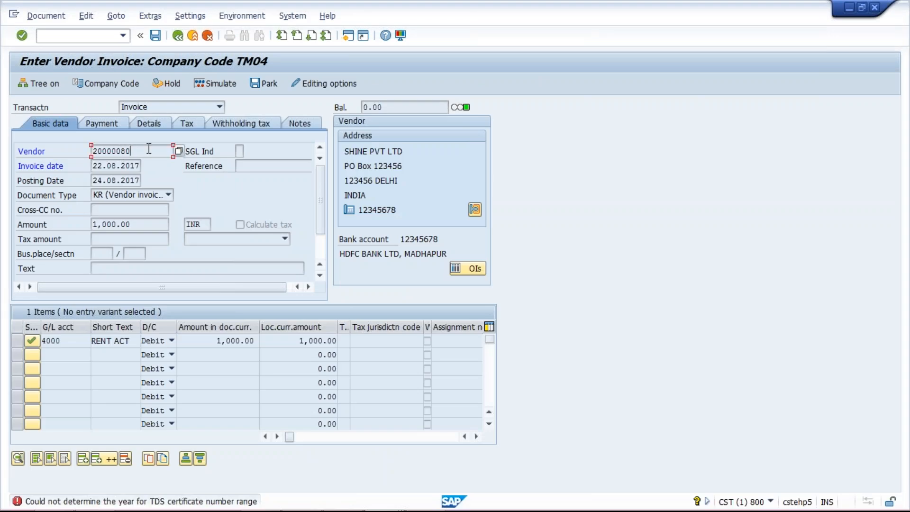
pyautogui.press('Return')
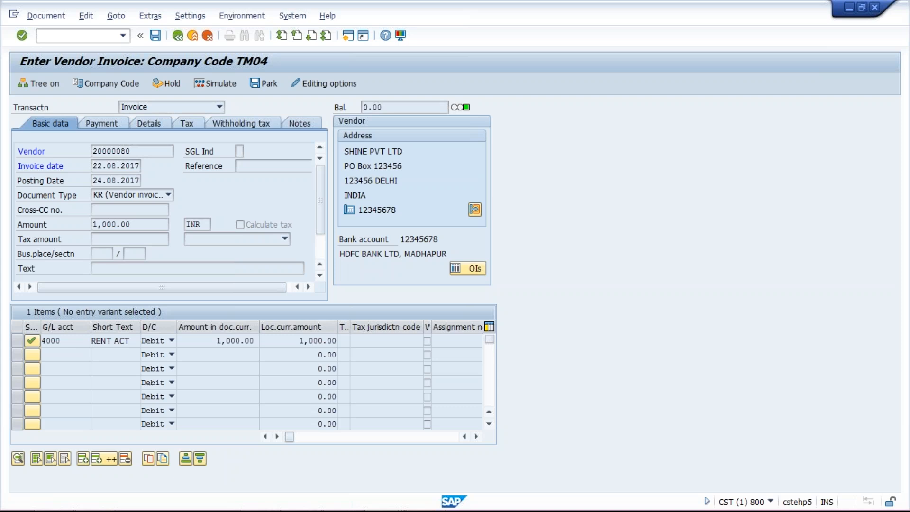
pyautogui.click(212, 86)
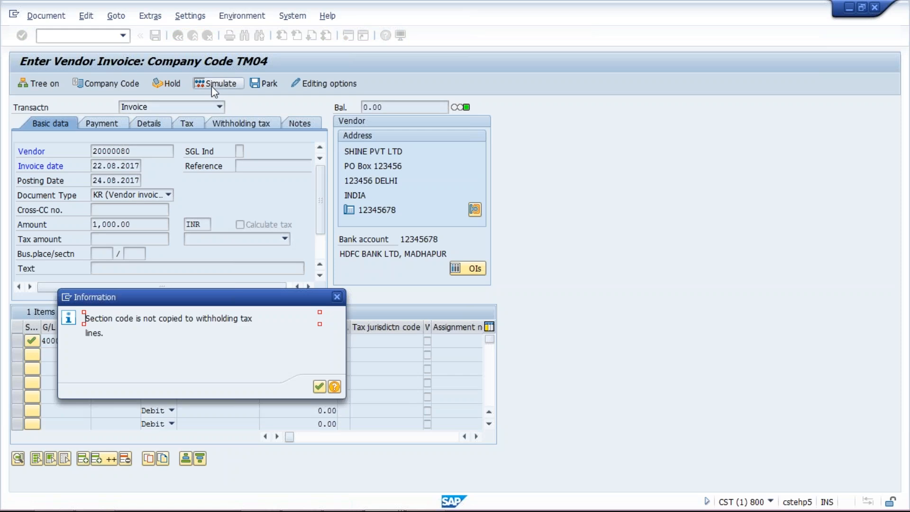
pyautogui.press('Return')
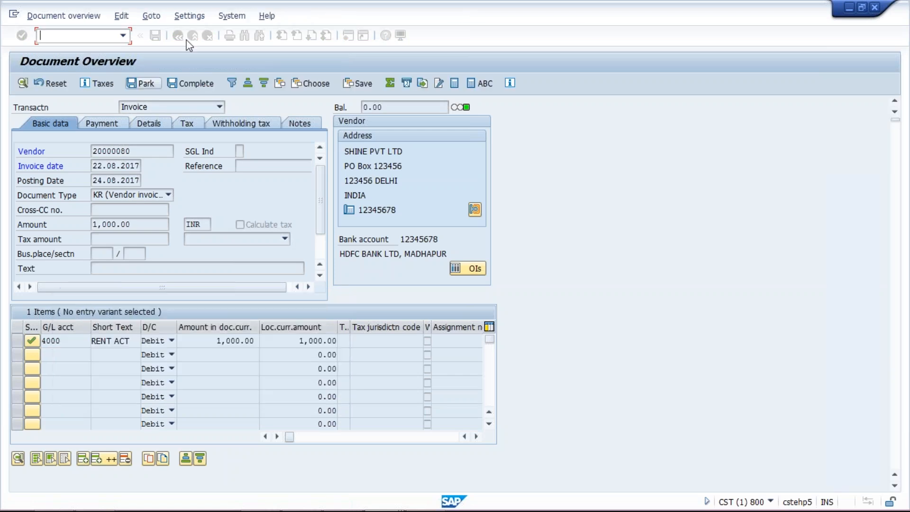
pyautogui.click(156, 40)
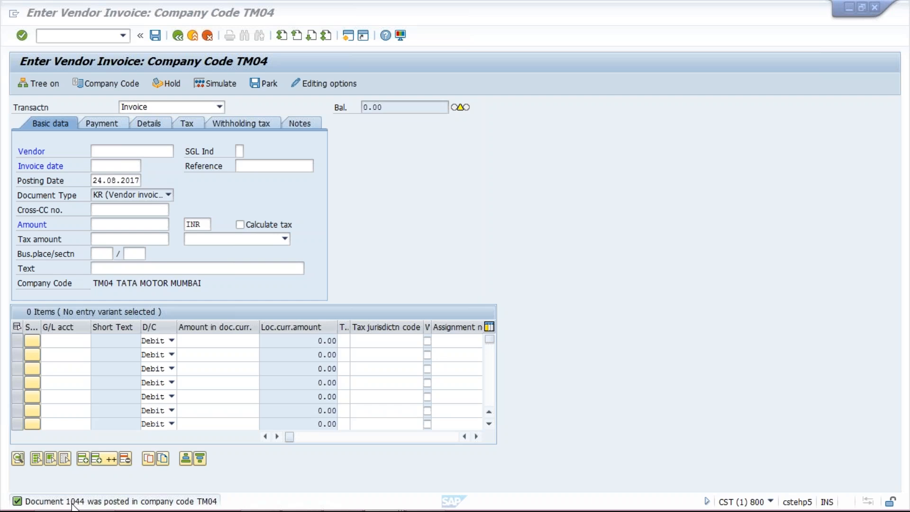
# Switch to the Change Vendor session and open only the withholding tax data of vendor SHINE PVT LTD in company code TM04.
pyautogui.click(255, 274)
pyautogui.moveTo(310, 505)
pyautogui.click(386, 506)
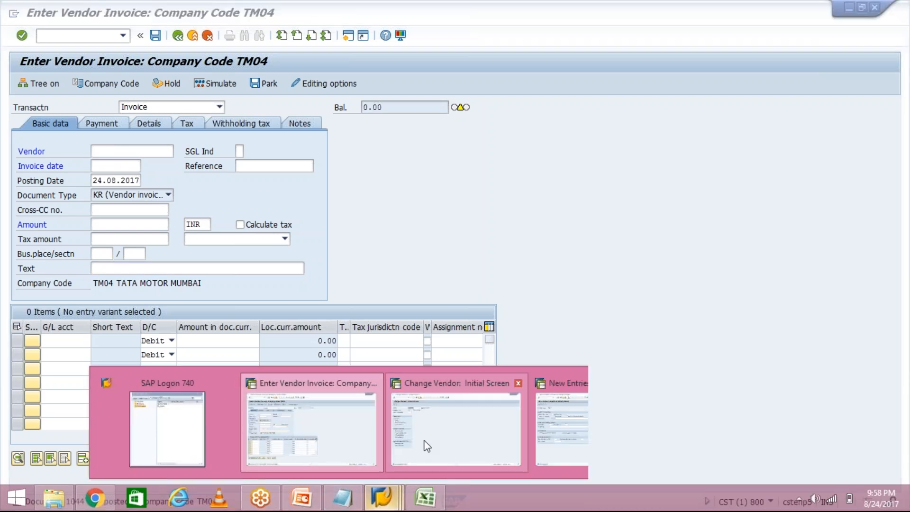
pyautogui.click(427, 446)
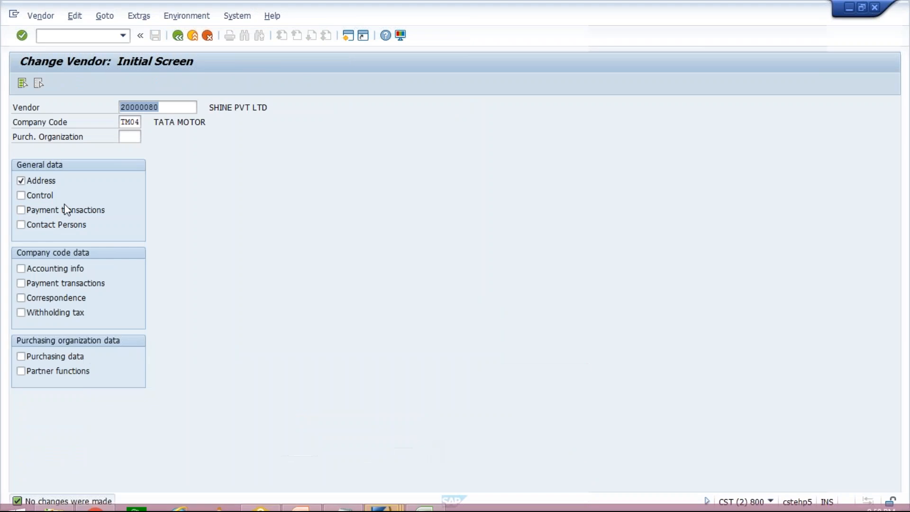
pyautogui.click(36, 180)
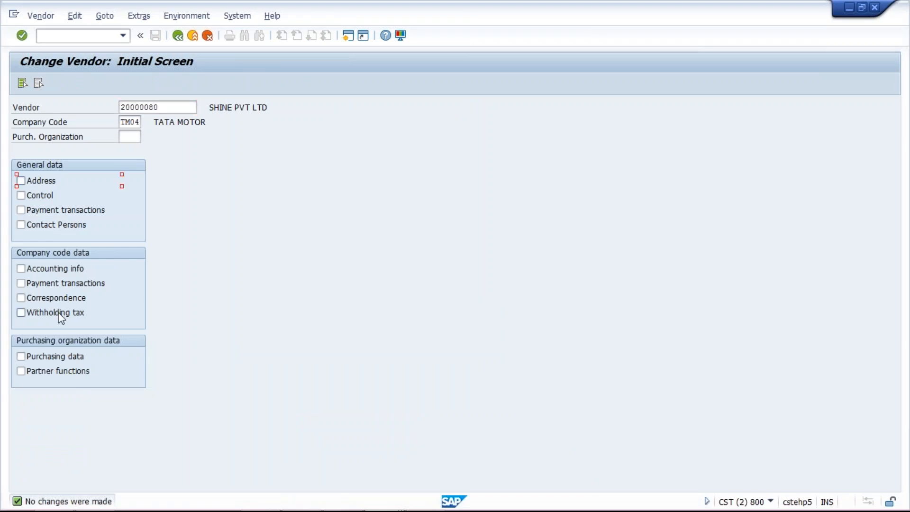
pyautogui.click(61, 317)
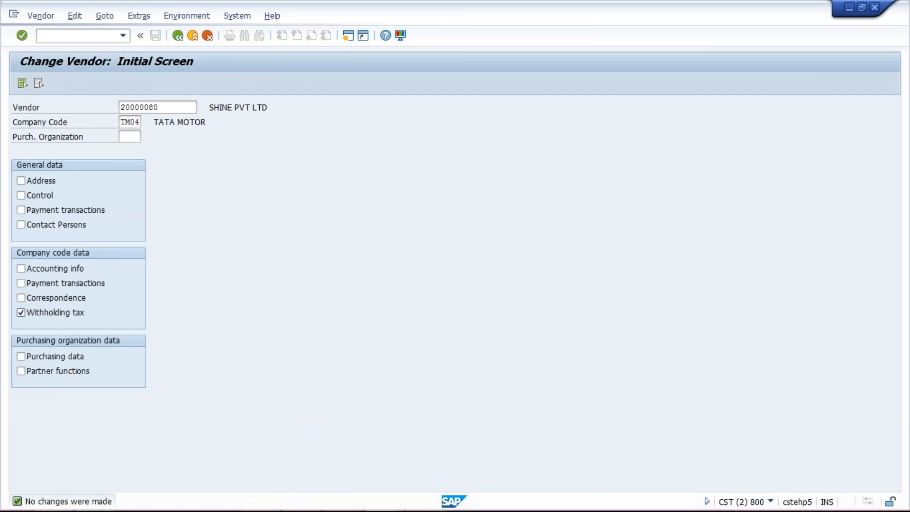
pyautogui.press('Return')
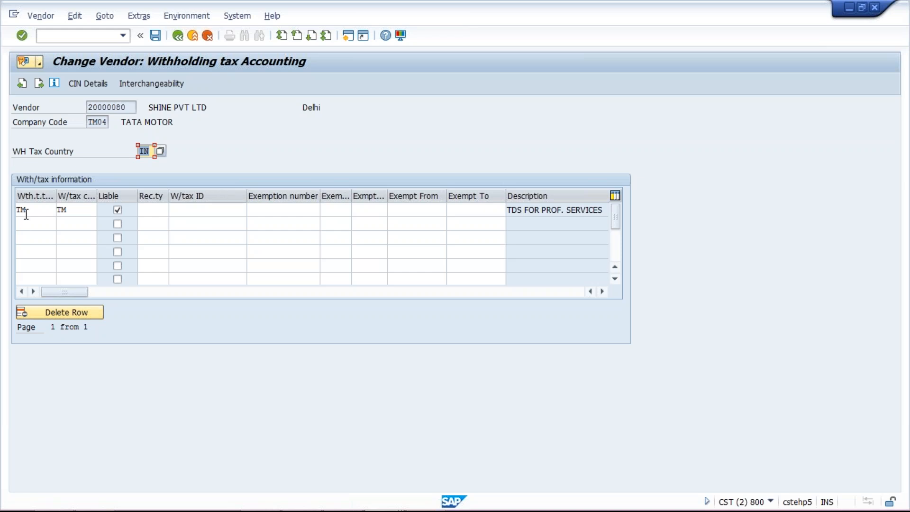
# Enter the exemption number and an exemption rate of 40 in the TM withholding tax row.
pyautogui.click(74, 209)
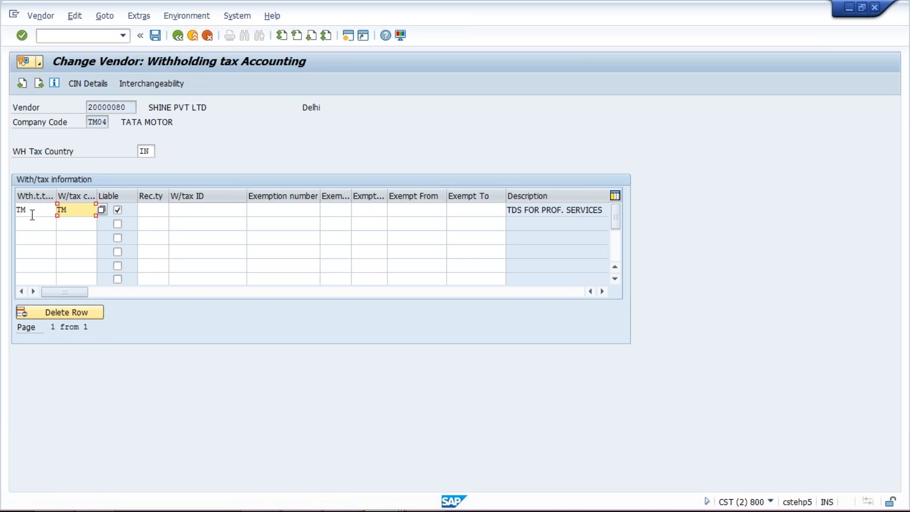
pyautogui.click(32, 210)
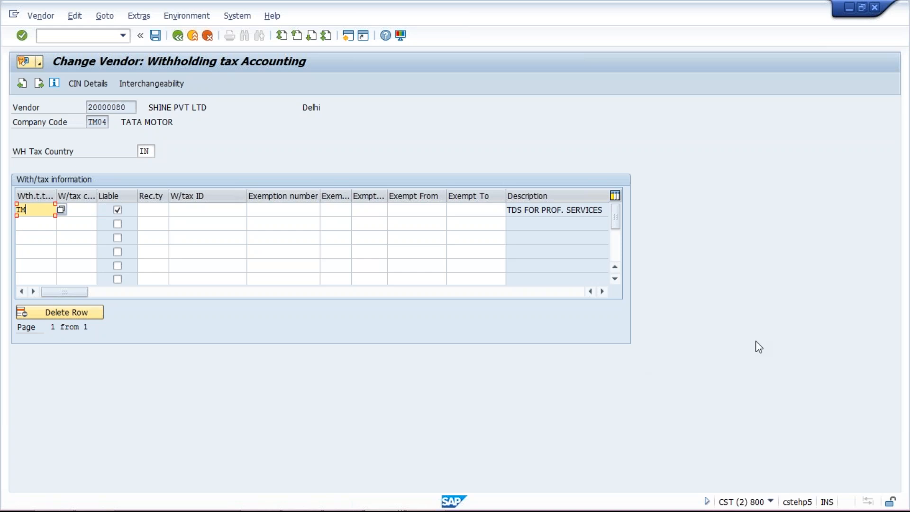
pyautogui.press('Return')
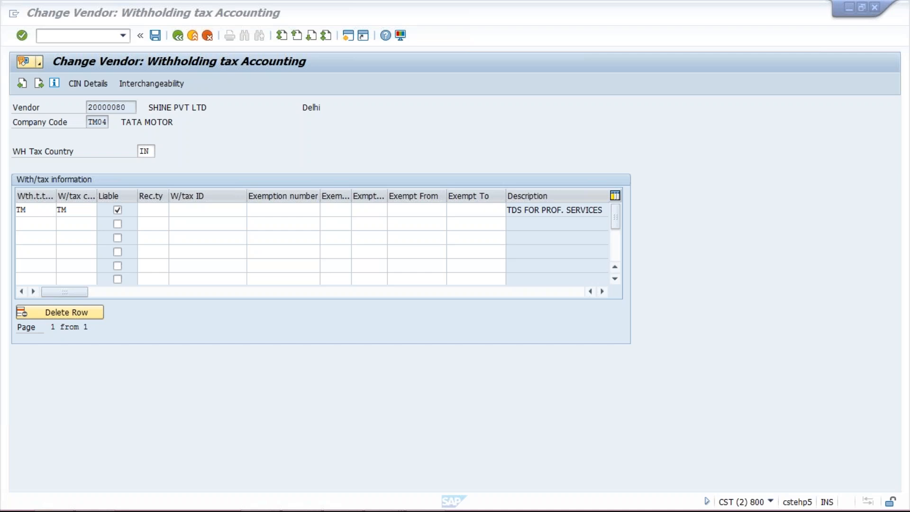
pyautogui.click(199, 214)
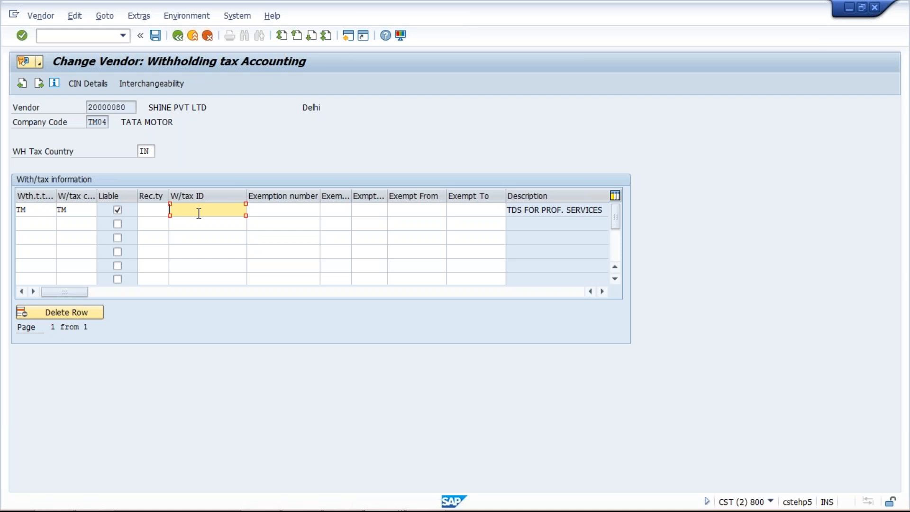
pyautogui.click(271, 212)
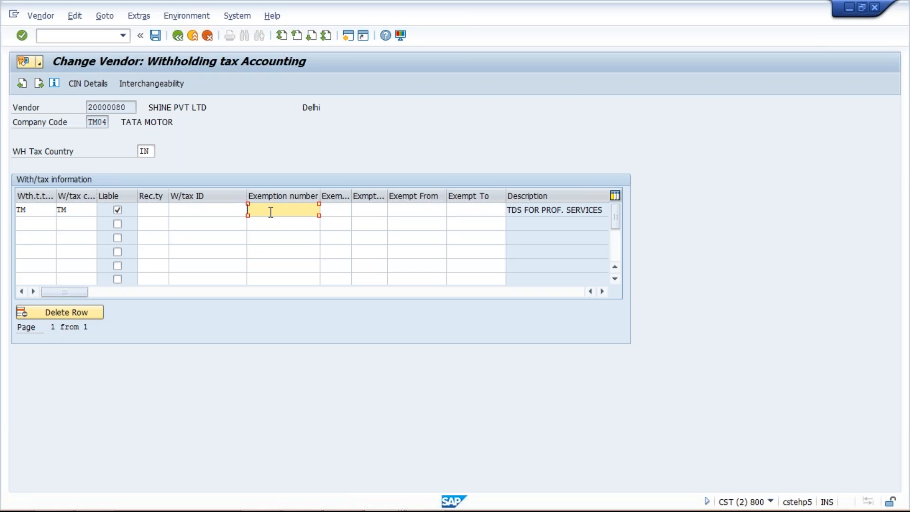
pyautogui.click(271, 212)
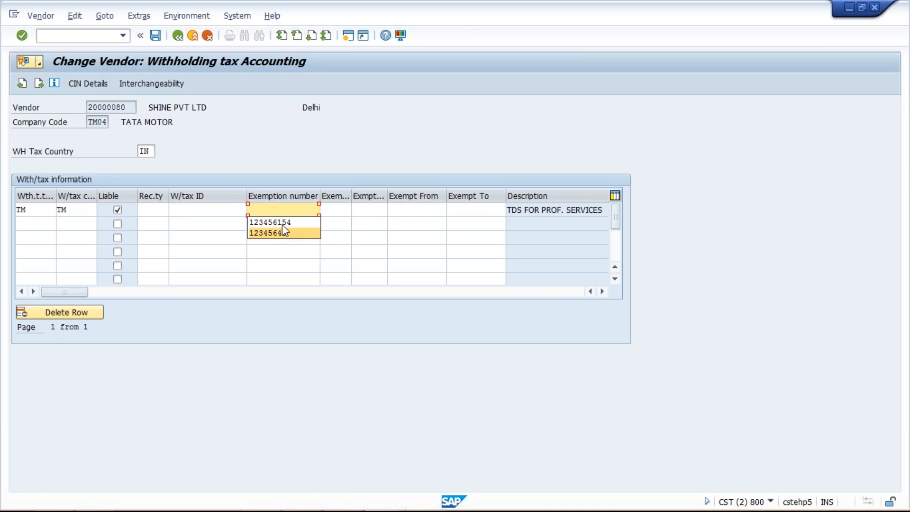
pyautogui.click(283, 223)
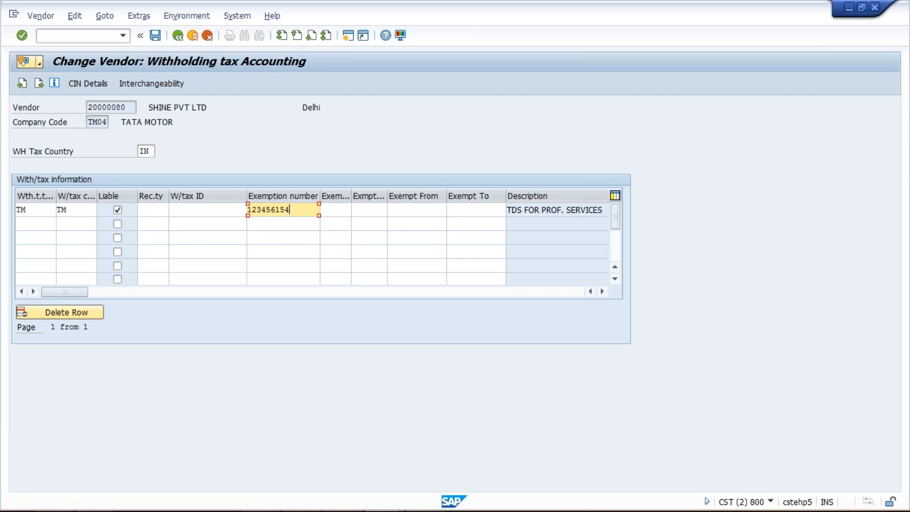
pyautogui.click(347, 211)
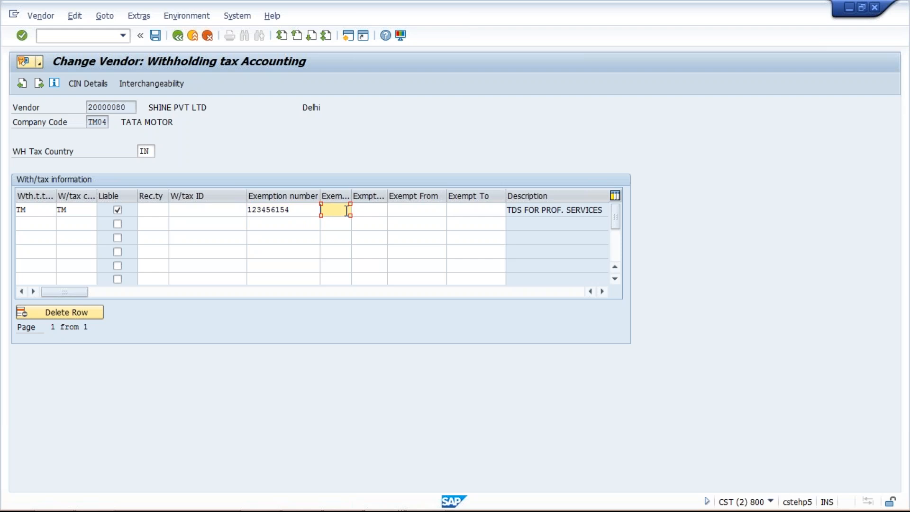
pyautogui.write('40')
# Set the exemption reason in the TM withholding tax row to SG (SEMI GOVT.).
pyautogui.click(378, 211)
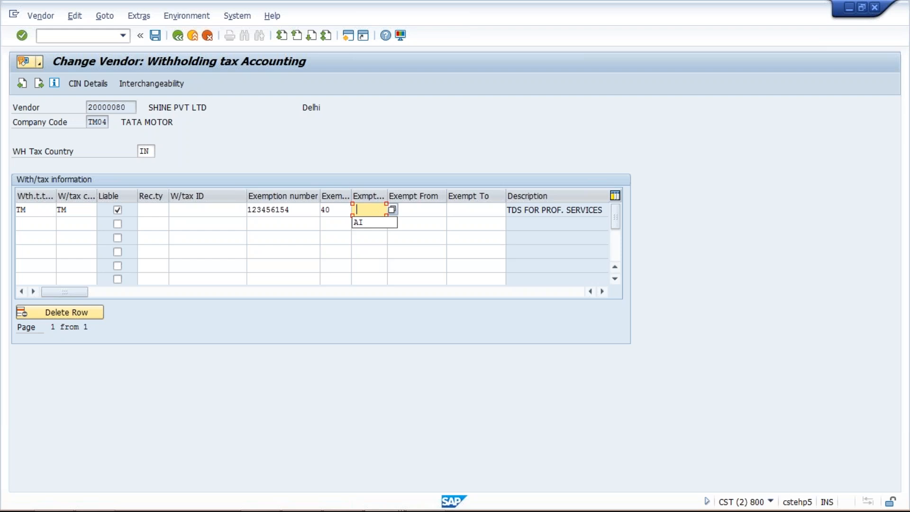
pyautogui.press('F4')
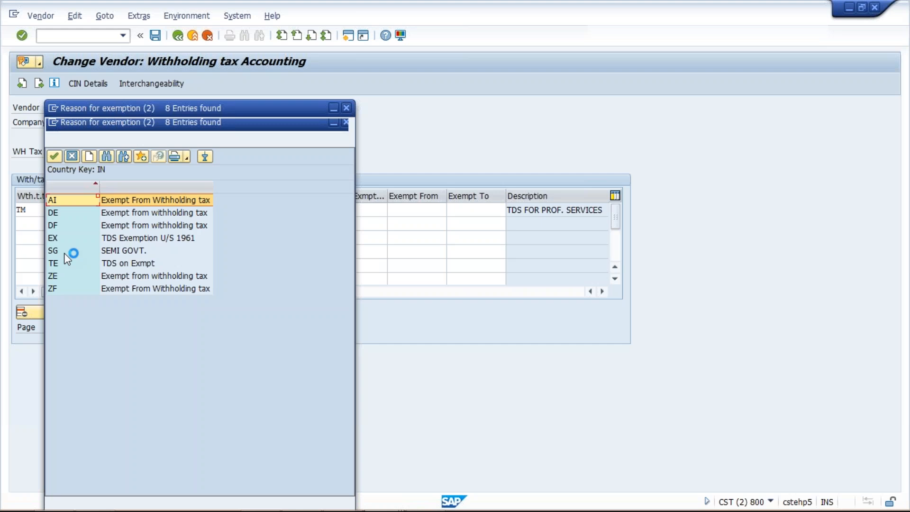
pyautogui.click(64, 252)
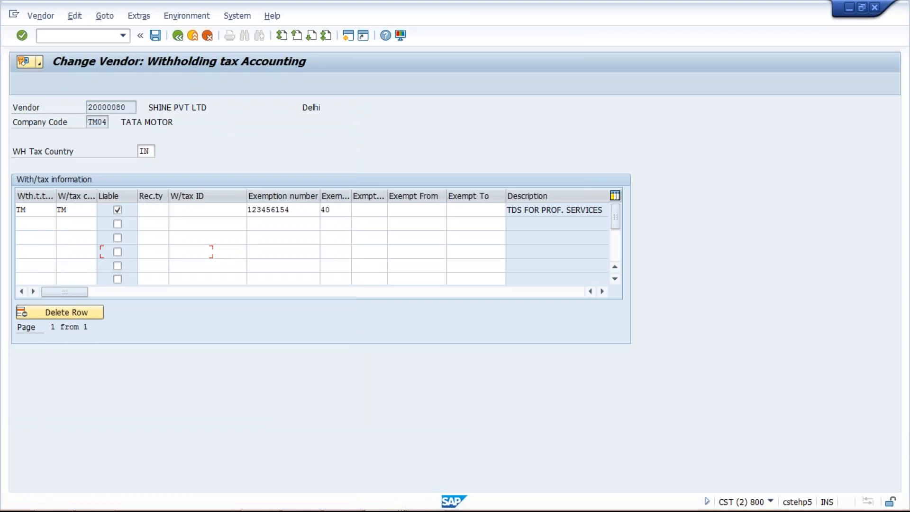
# Set the exemption validity in the TM row from 01.01.2017 to 31.12.2017.
pyautogui.click(426, 212)
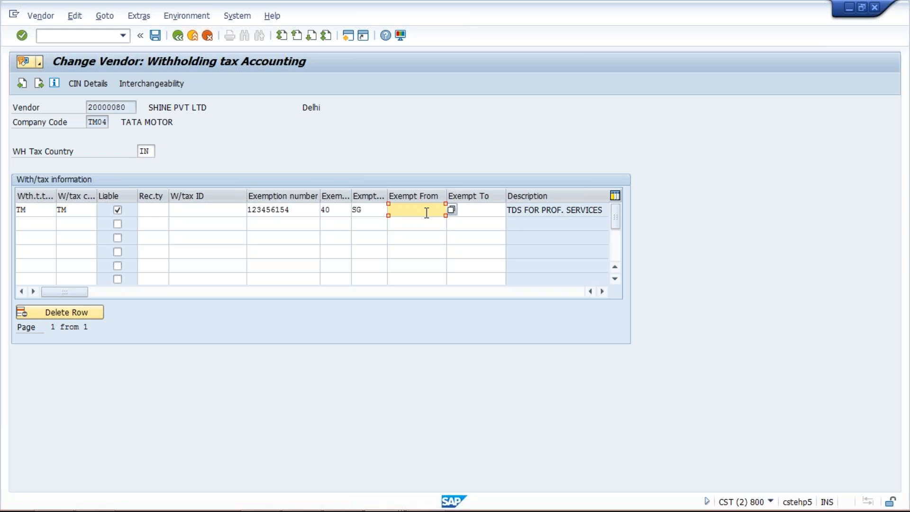
pyautogui.write('0')
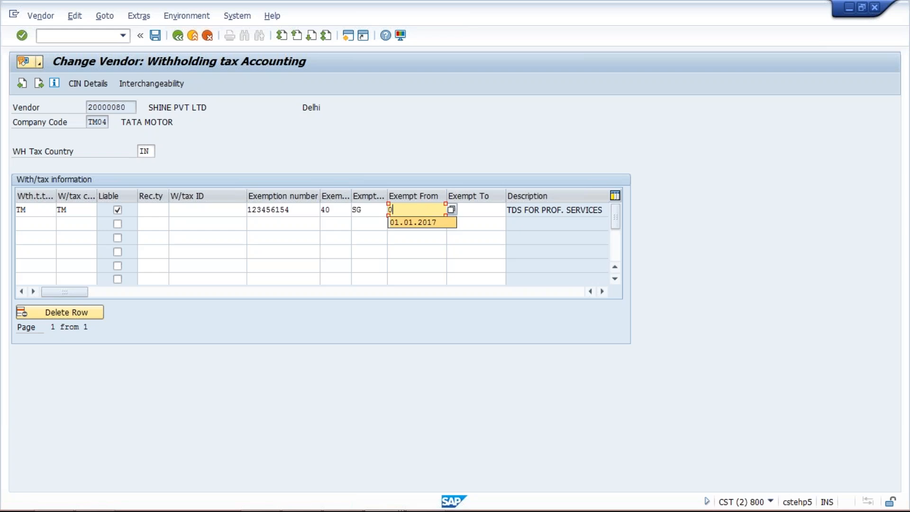
pyautogui.press('Down')
pyautogui.press('Return')
pyautogui.press('Tab')
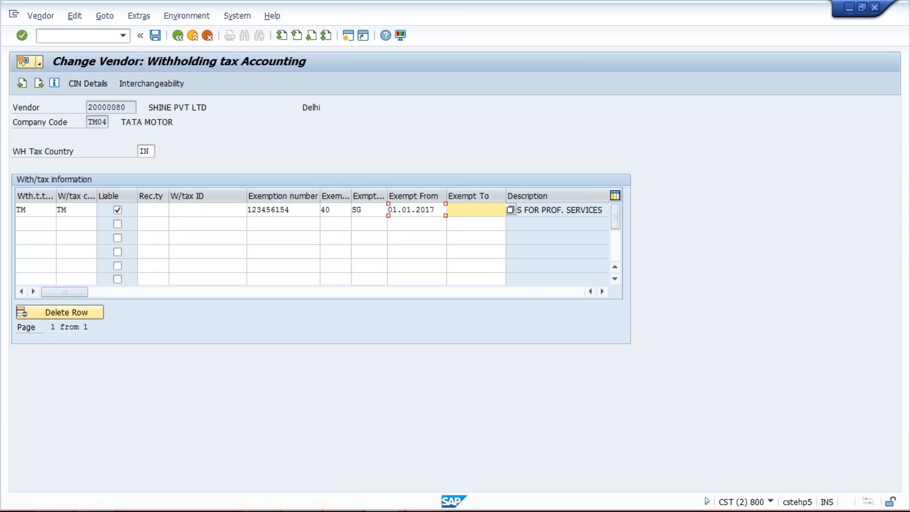
pyautogui.write('31')
pyautogui.press('Down')
pyautogui.press('Return')
pyautogui.press('Return')
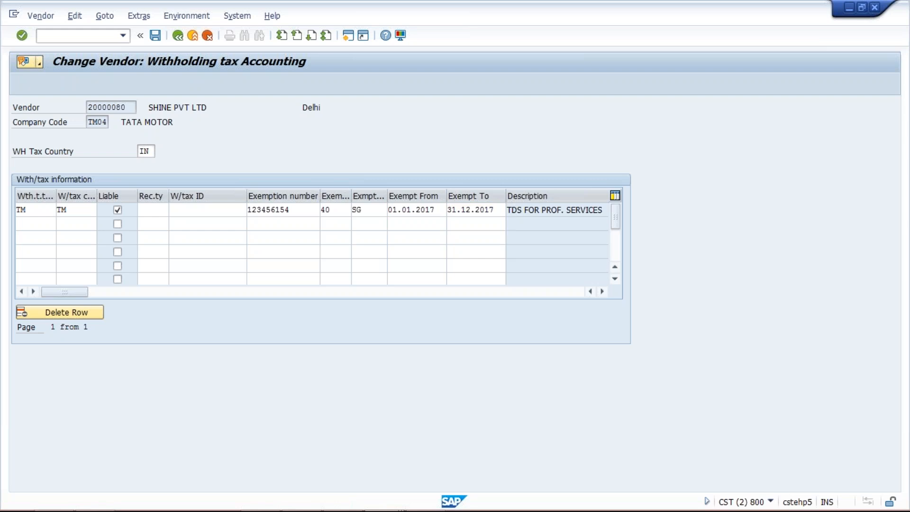
# Save the vendor changes and reopen the vendor's withholding tax data to check the TM row.
pyautogui.hotkey('ctrl', 's')
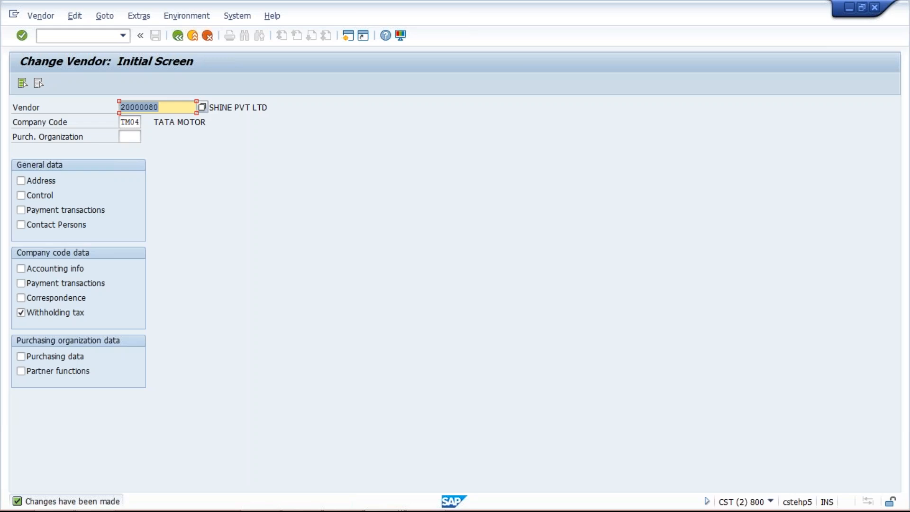
pyautogui.press('Return')
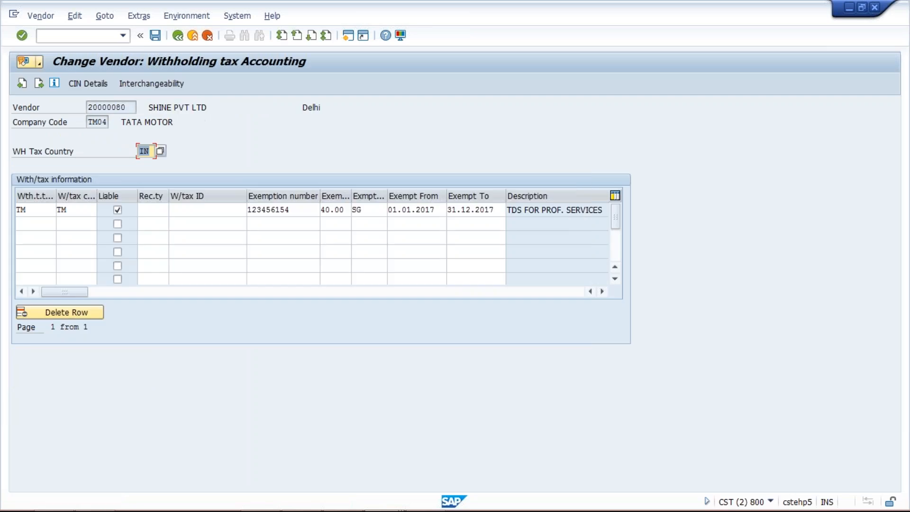
pyautogui.click(74, 208)
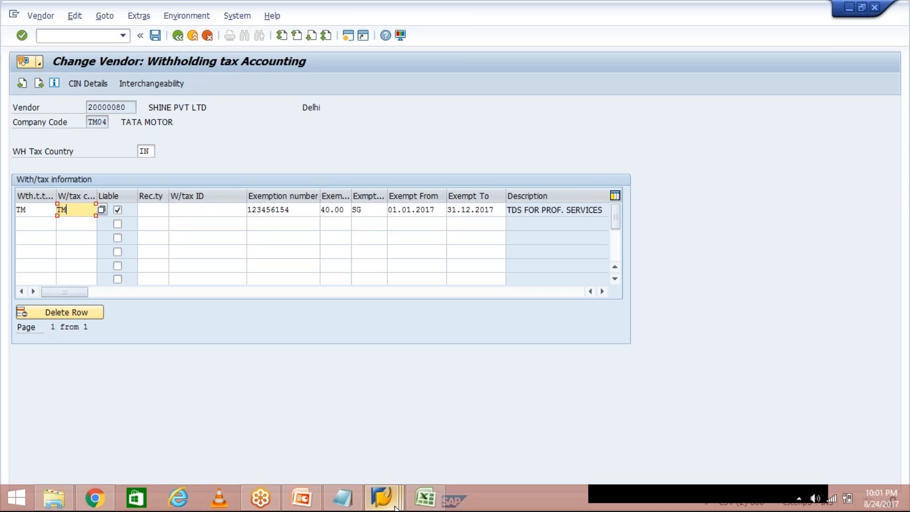
# Switch to the vendor invoice session and enter vendor SHINE PVT LTD, invoice date 22.08.2017 and an amount of 1000 INR.
pyautogui.click(401, 504)
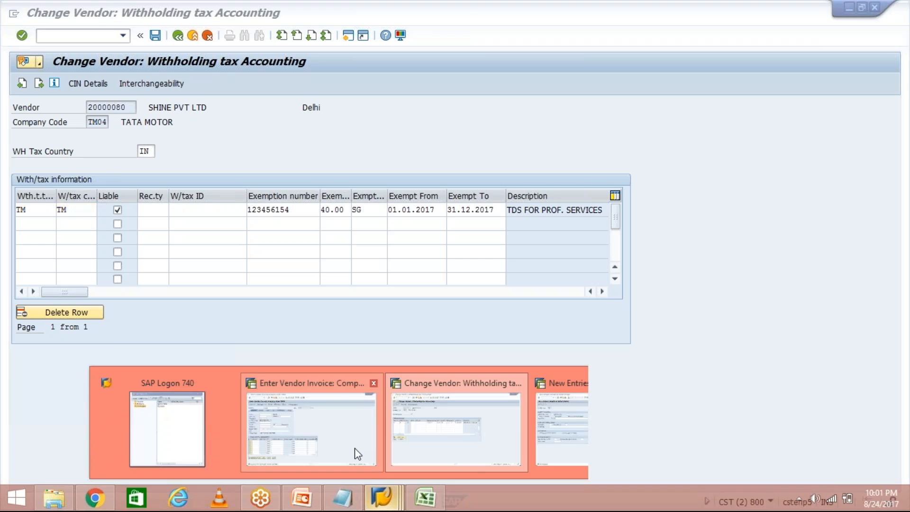
pyautogui.moveTo(358, 454)
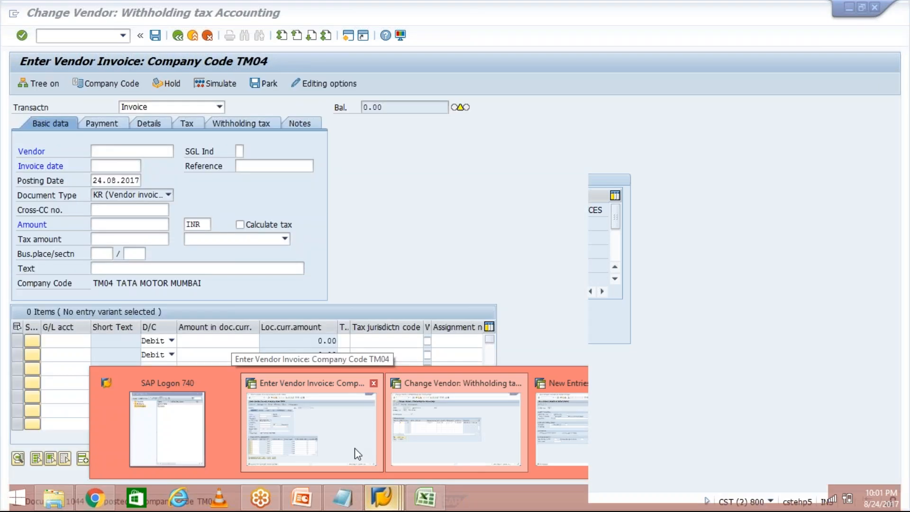
pyautogui.click(357, 454)
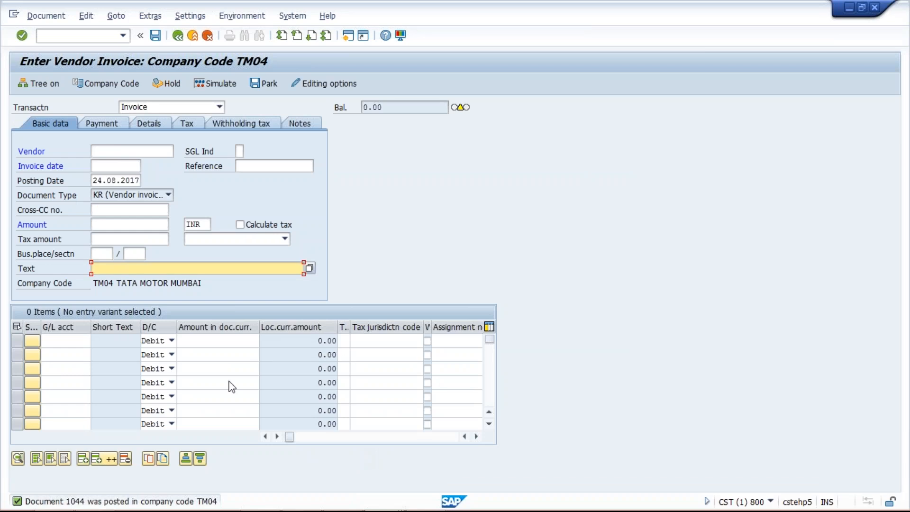
pyautogui.click(133, 149)
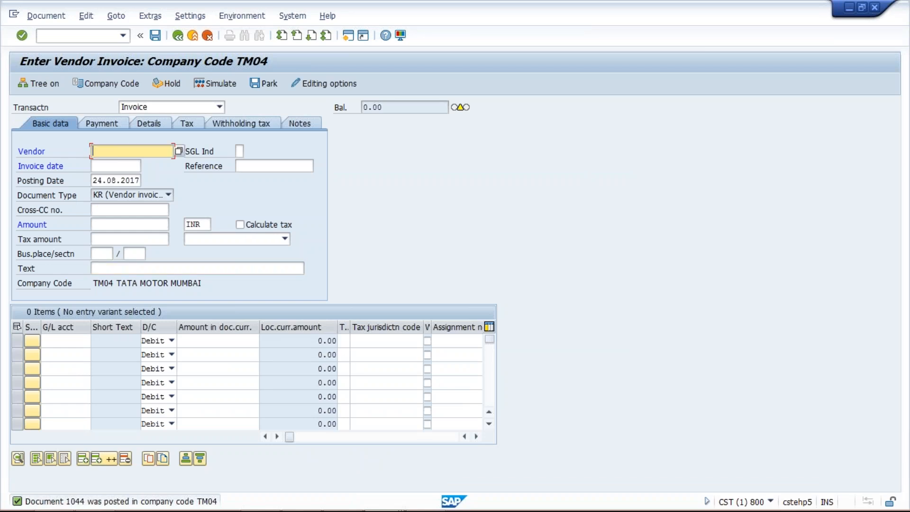
pyautogui.write('2')
pyautogui.press('Down')
pyautogui.press('Return')
pyautogui.click(114, 168)
pyautogui.press('Down')
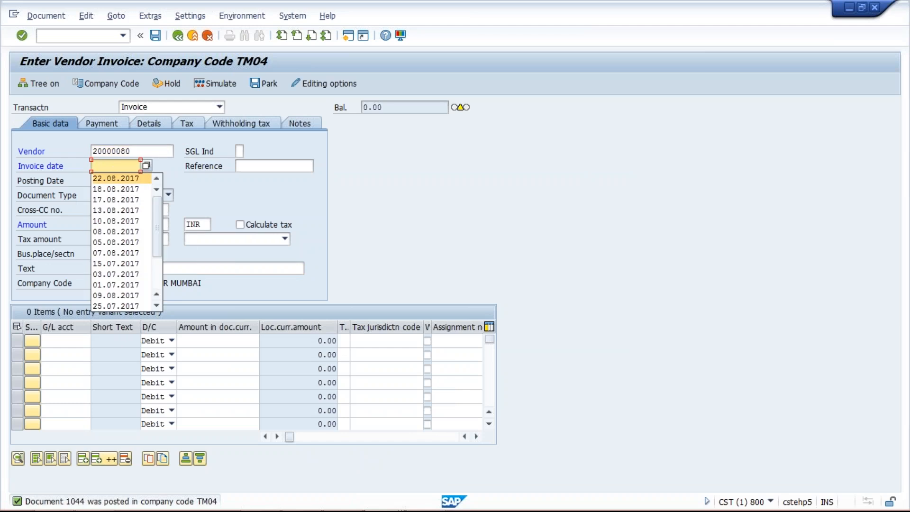
pyautogui.press('Return')
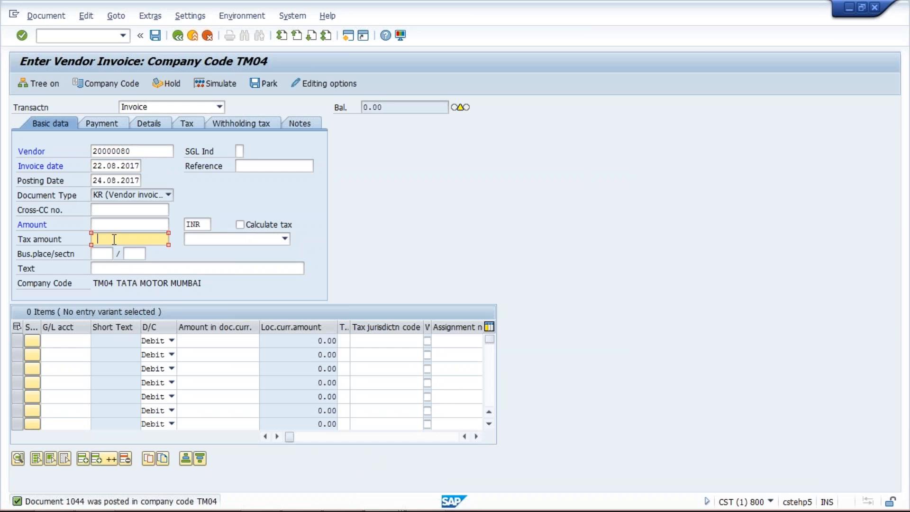
pyautogui.click(120, 226)
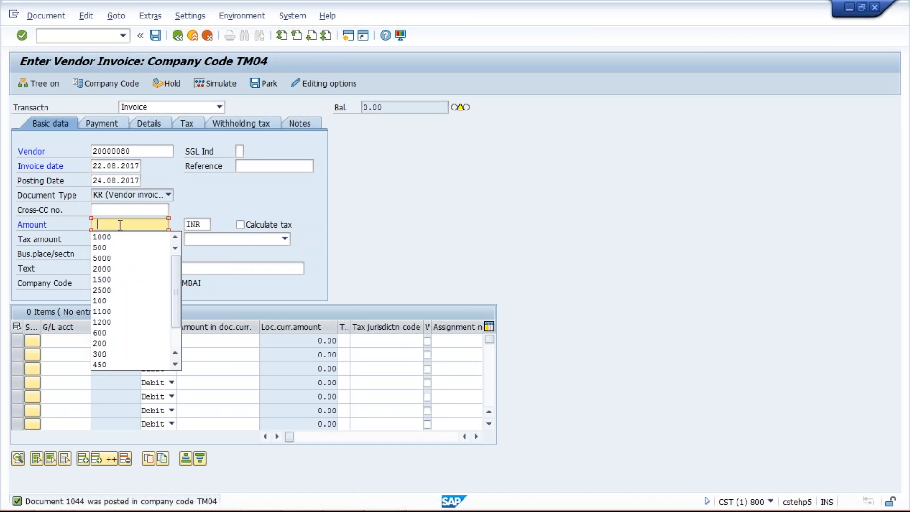
pyautogui.click(122, 237)
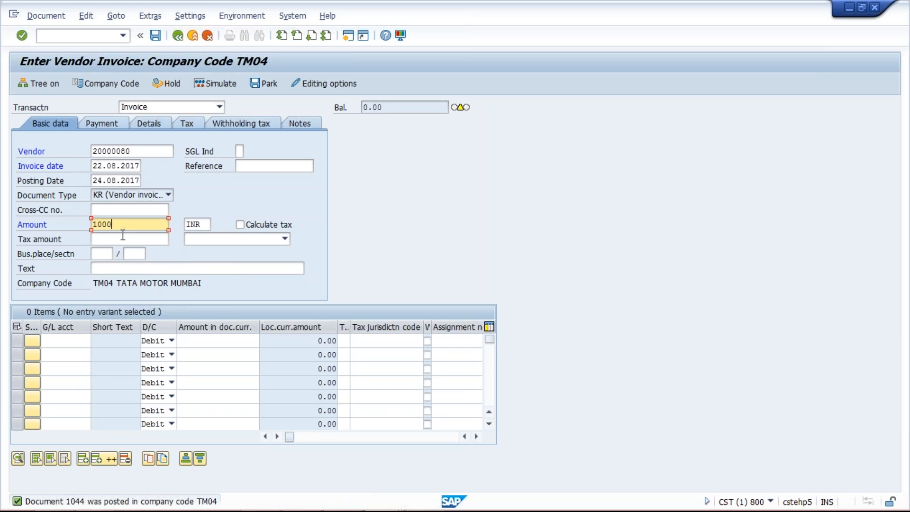
# Add a debit line item for G/L account 4000 with an amount of 1000.
pyautogui.click(64, 341)
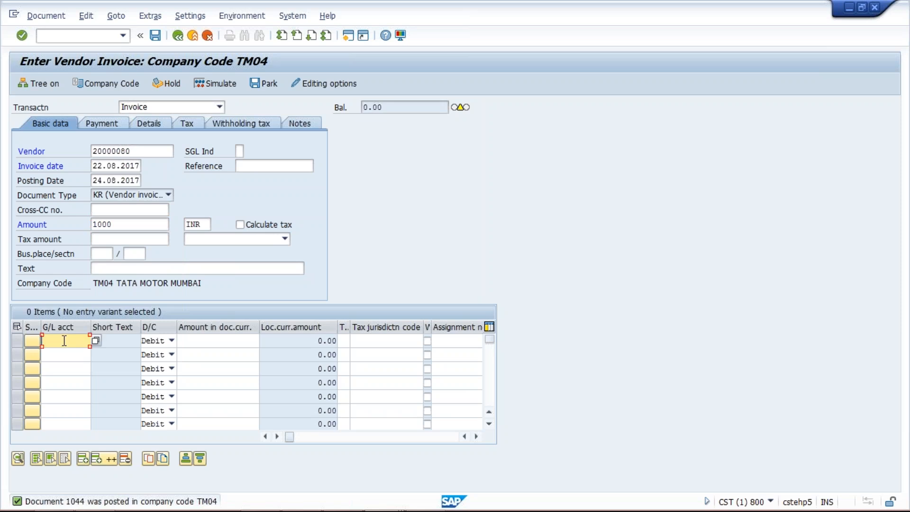
pyautogui.click(72, 356)
pyautogui.click(209, 340)
pyautogui.write('100')
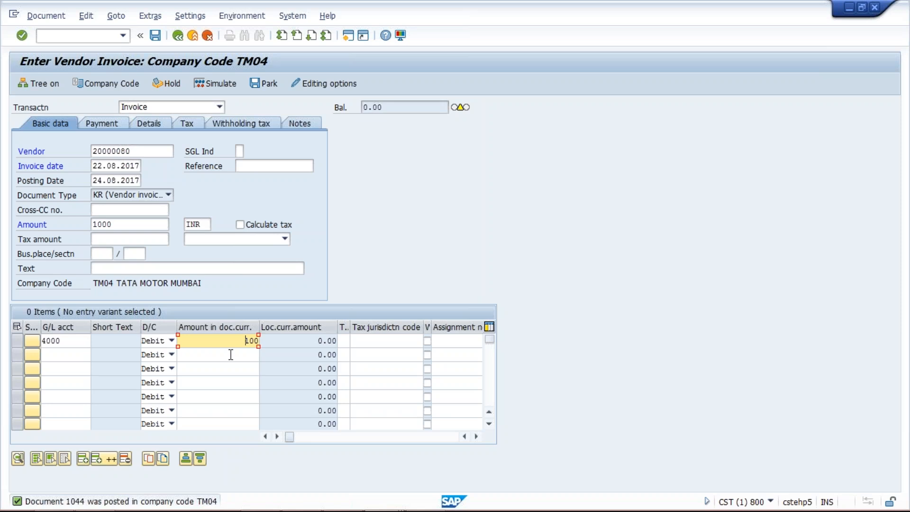
pyautogui.write('0')
pyautogui.press('Return')
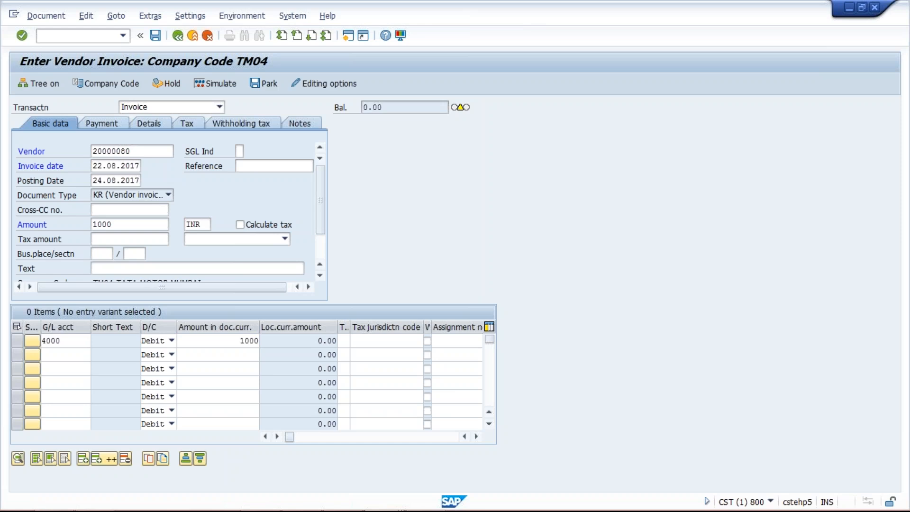
# Simulate the vendor invoice, accept the section code information, and post the document.
pyautogui.click(223, 84)
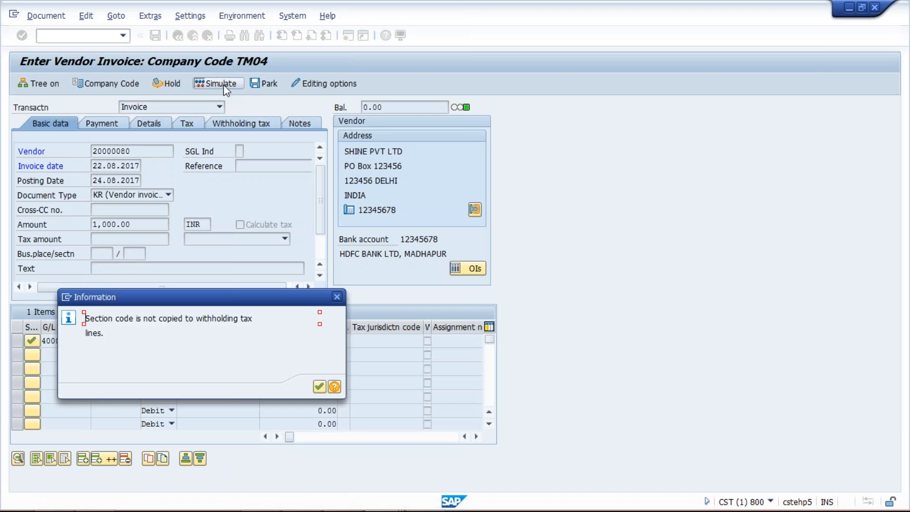
pyautogui.press('Return')
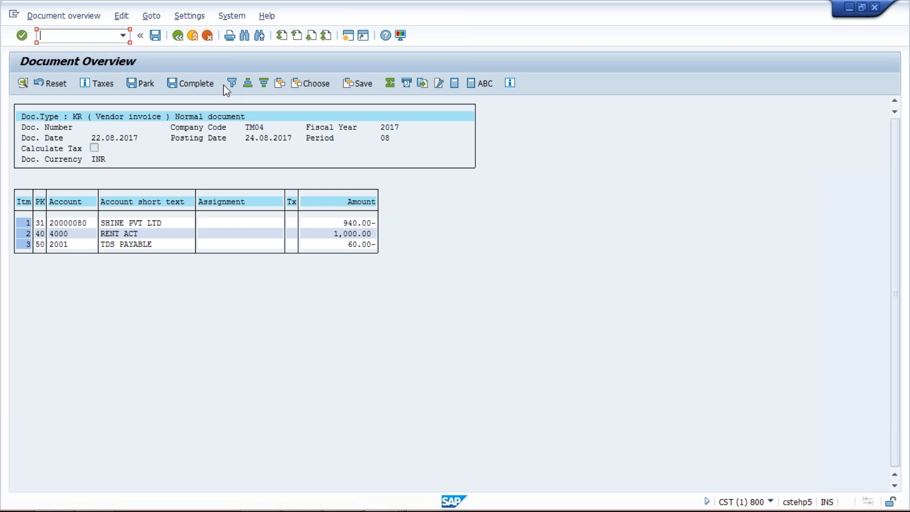
pyautogui.click(157, 37)
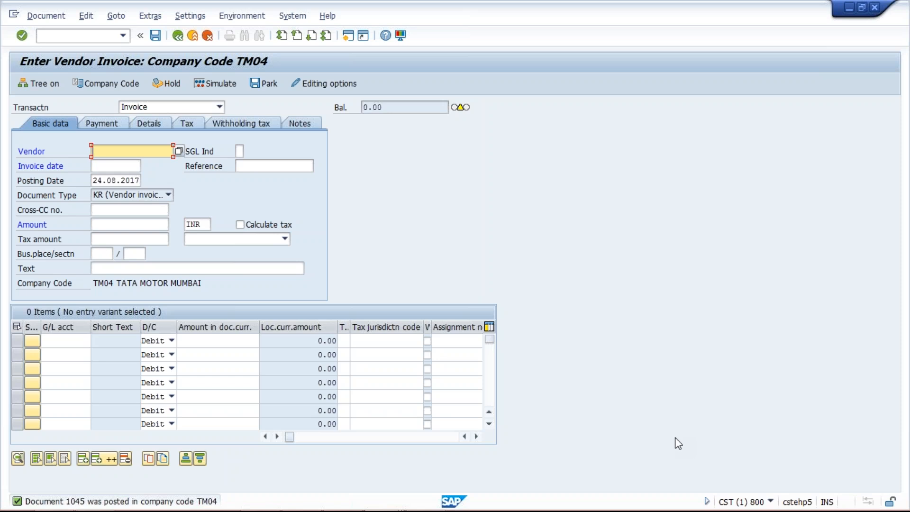
pyautogui.moveTo(744, 500)
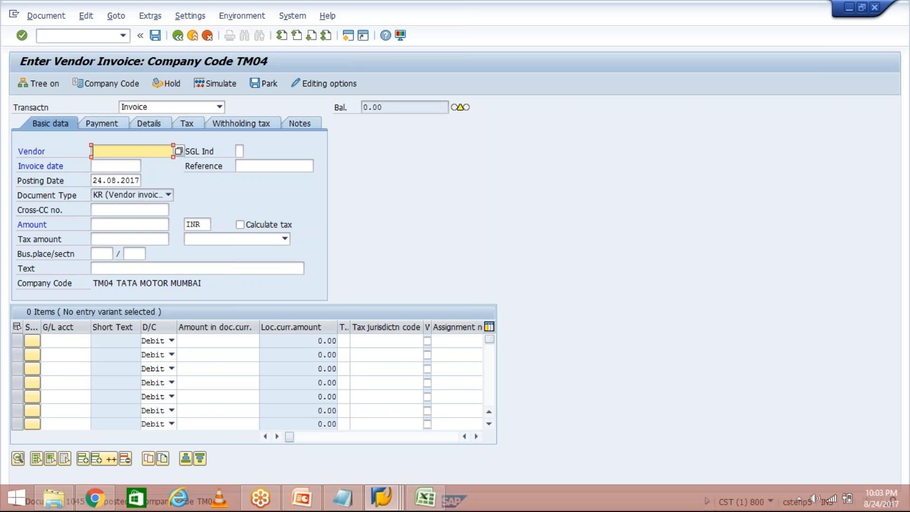